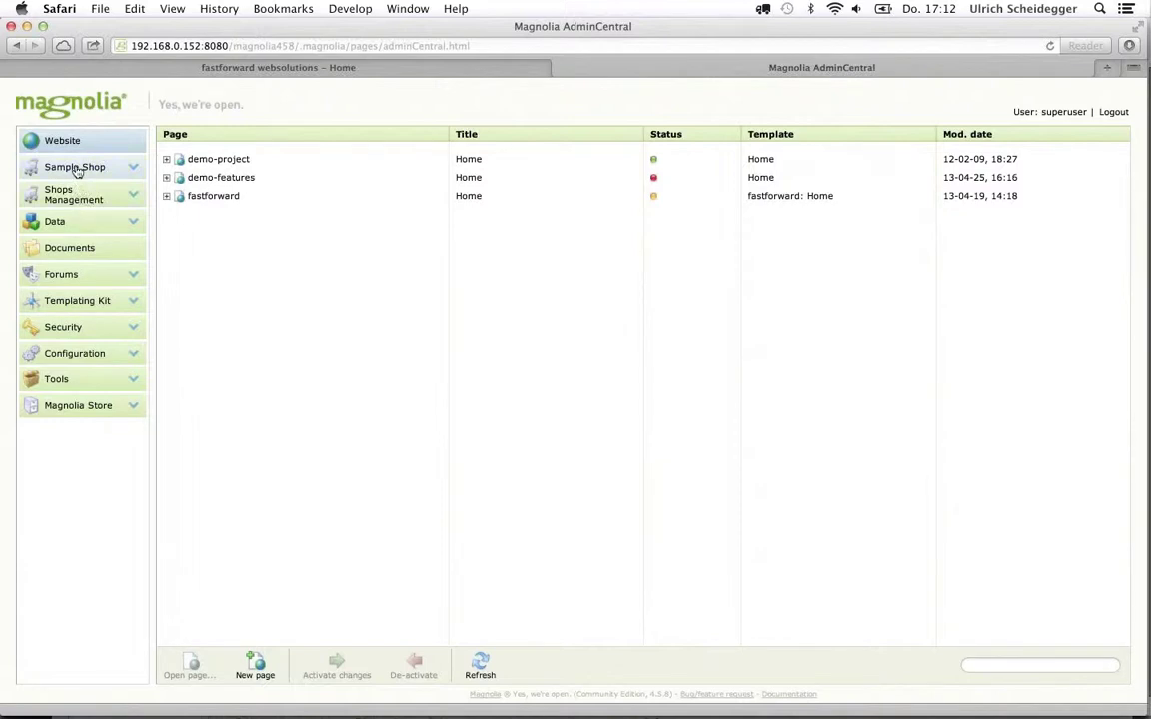
Browse the Sample Shop's products, Books-and-Music, tax categories, currencies and price categories
{"action": "left_click", "coordinate": [77, 170]}
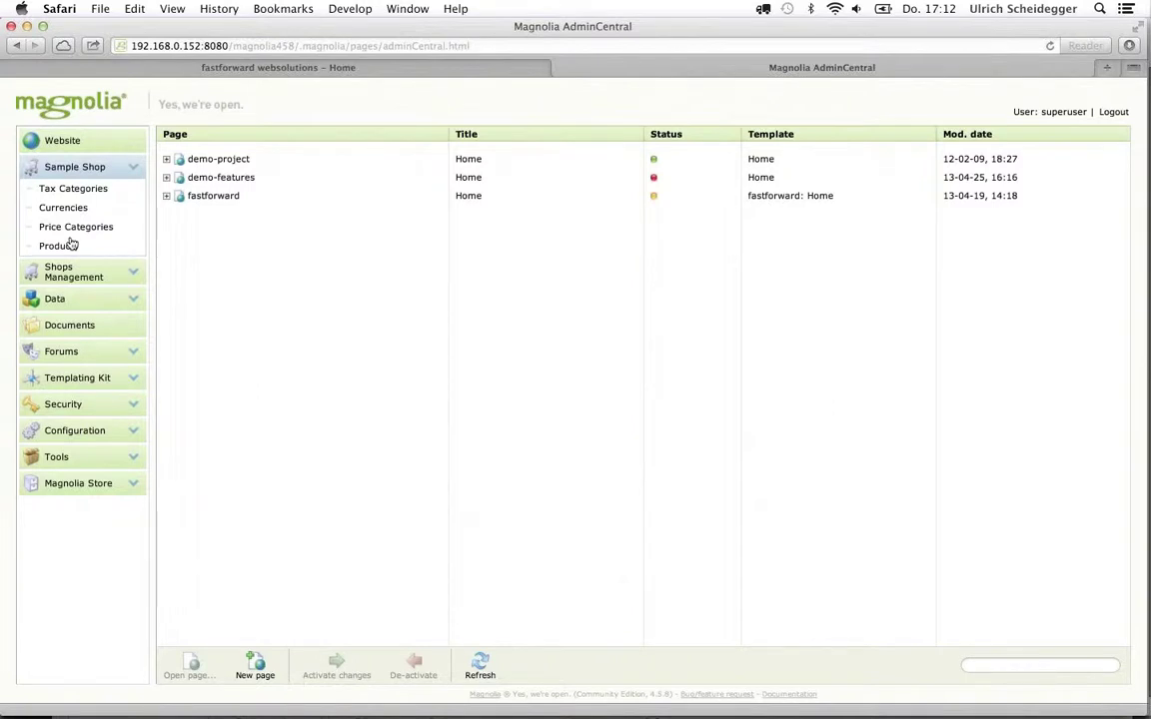
{"action": "left_click", "coordinate": [69, 247]}
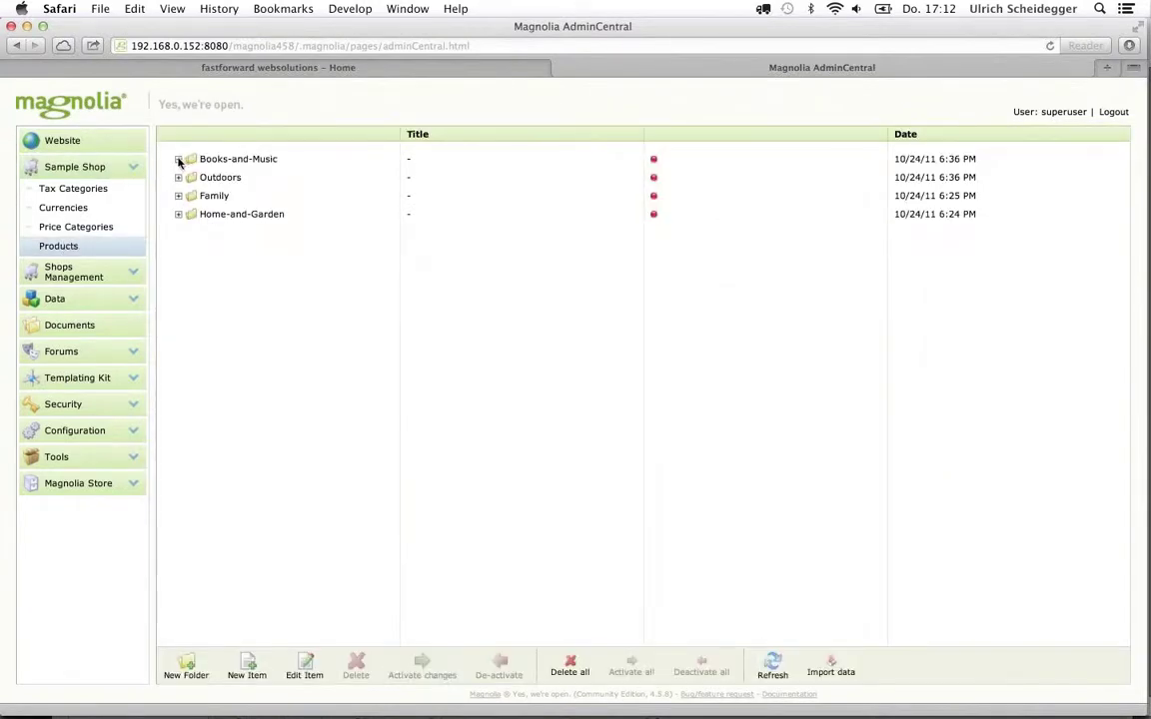
{"action": "left_click", "coordinate": [177, 160]}
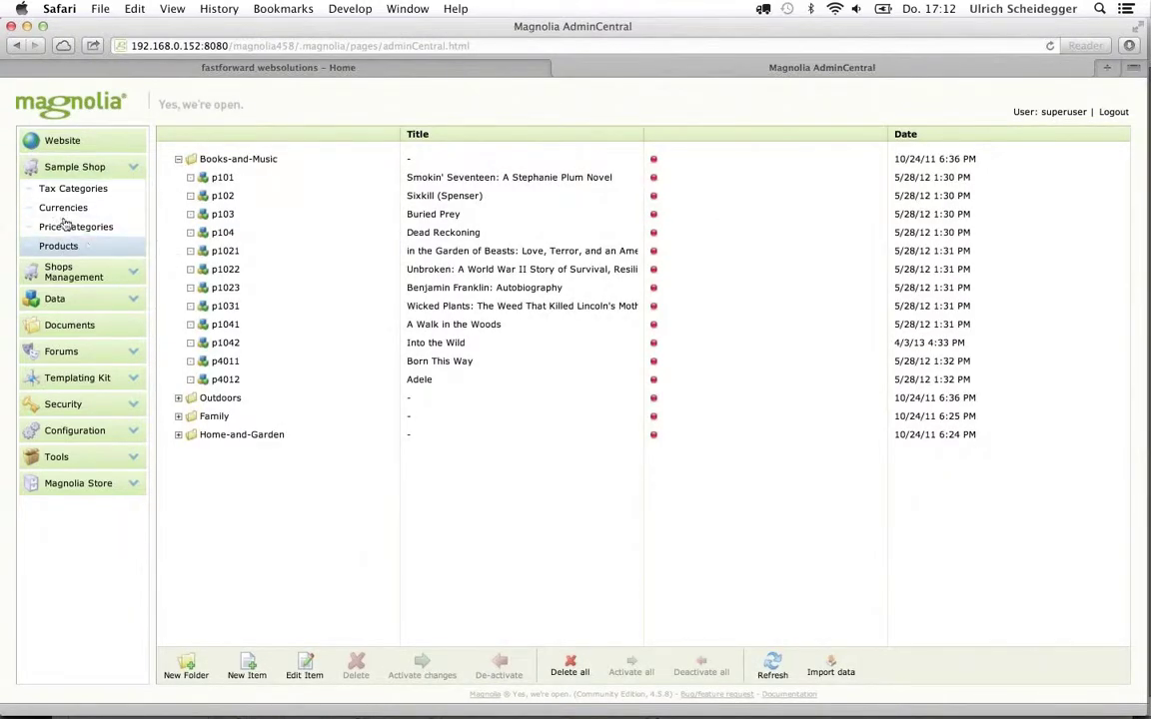
{"action": "left_click", "coordinate": [62, 189]}
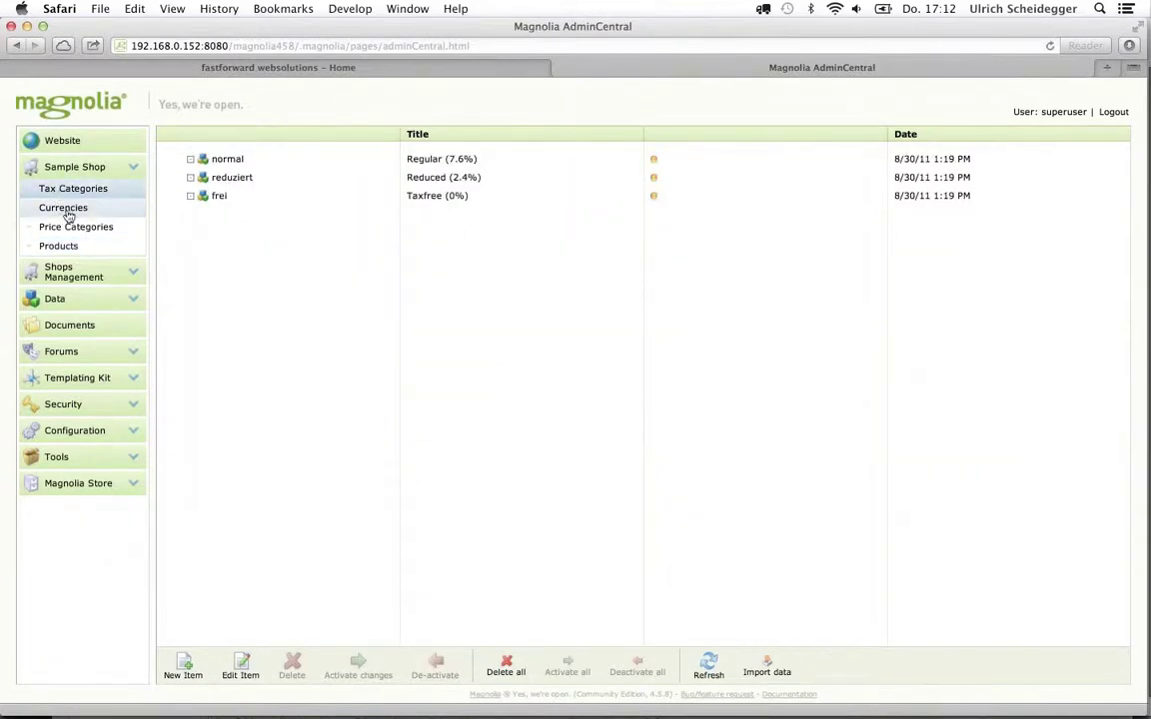
{"action": "left_click", "coordinate": [69, 209]}
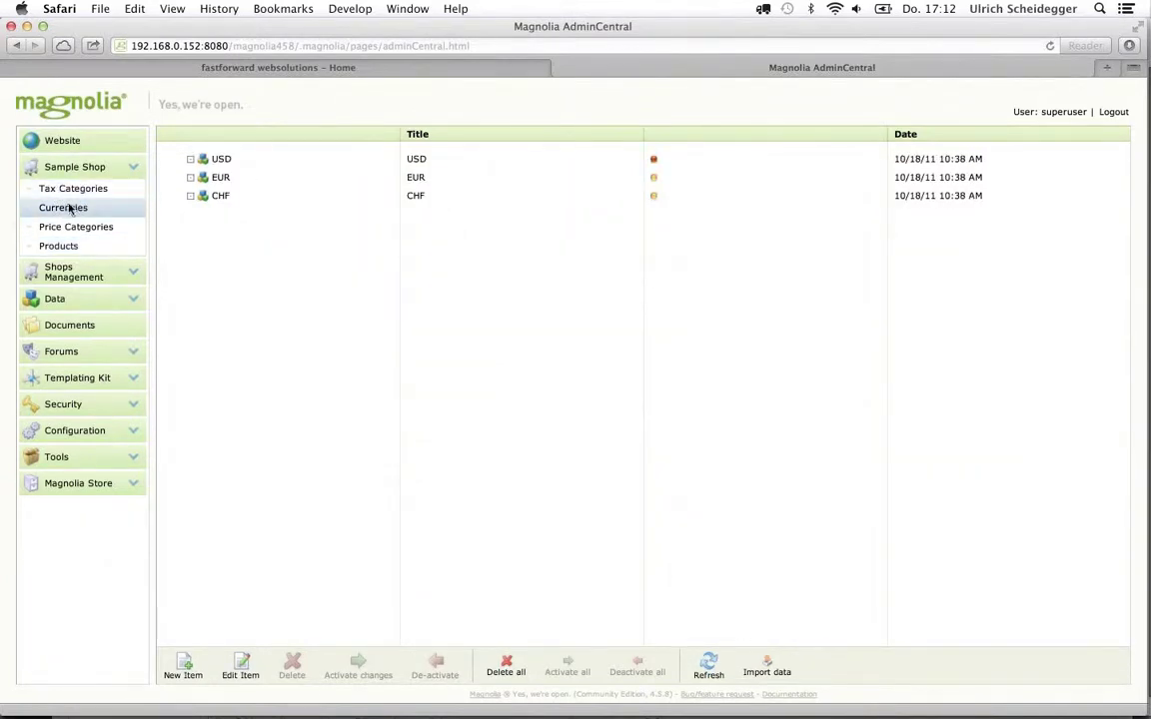
{"action": "left_click", "coordinate": [71, 228]}
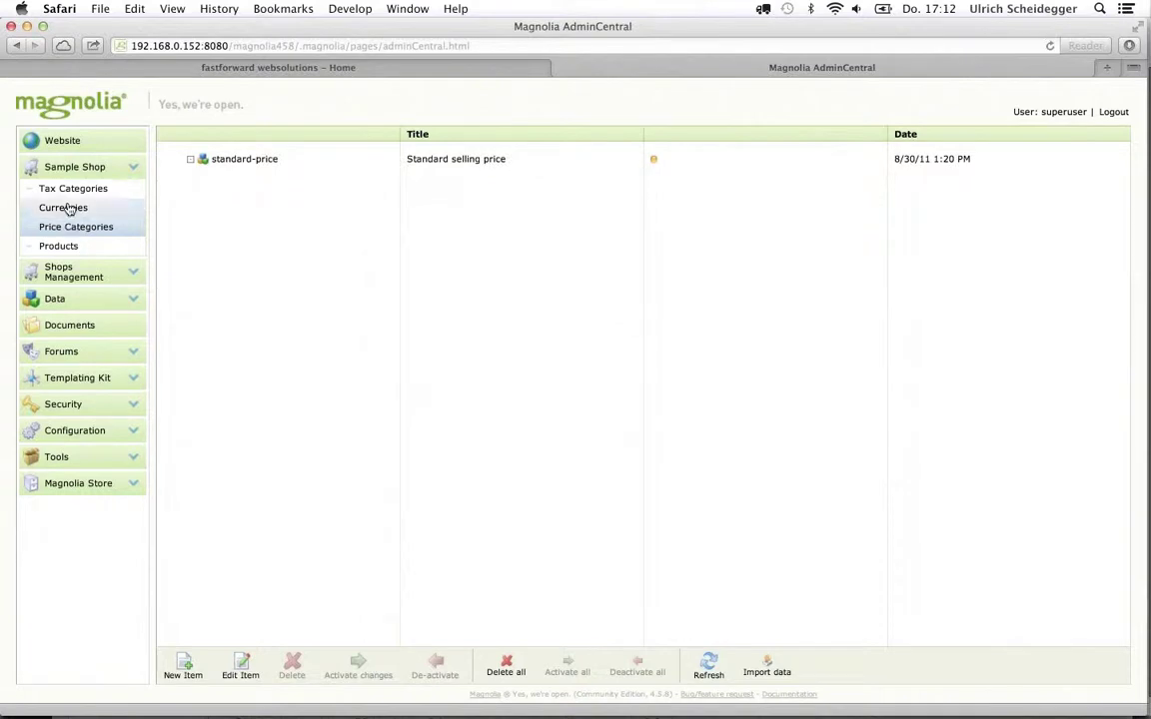
In the website tree, expand demo-features > modules and open the sample-shop page
{"action": "left_click", "coordinate": [64, 141]}
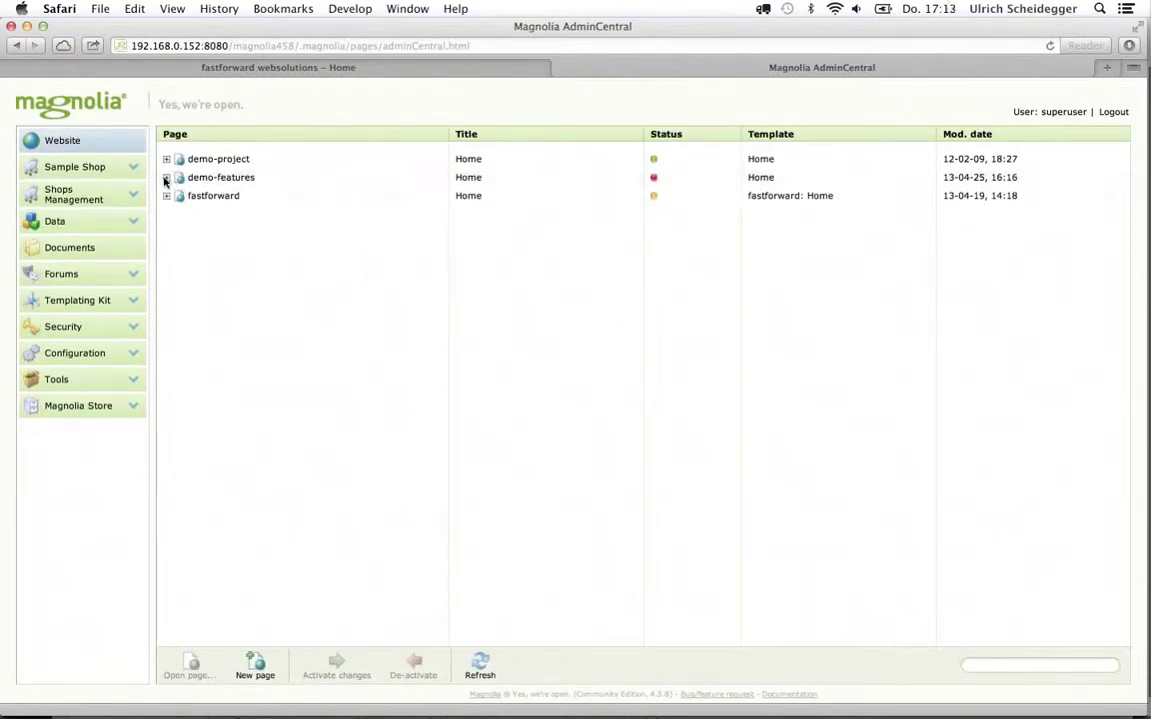
{"action": "left_click", "coordinate": [167, 177]}
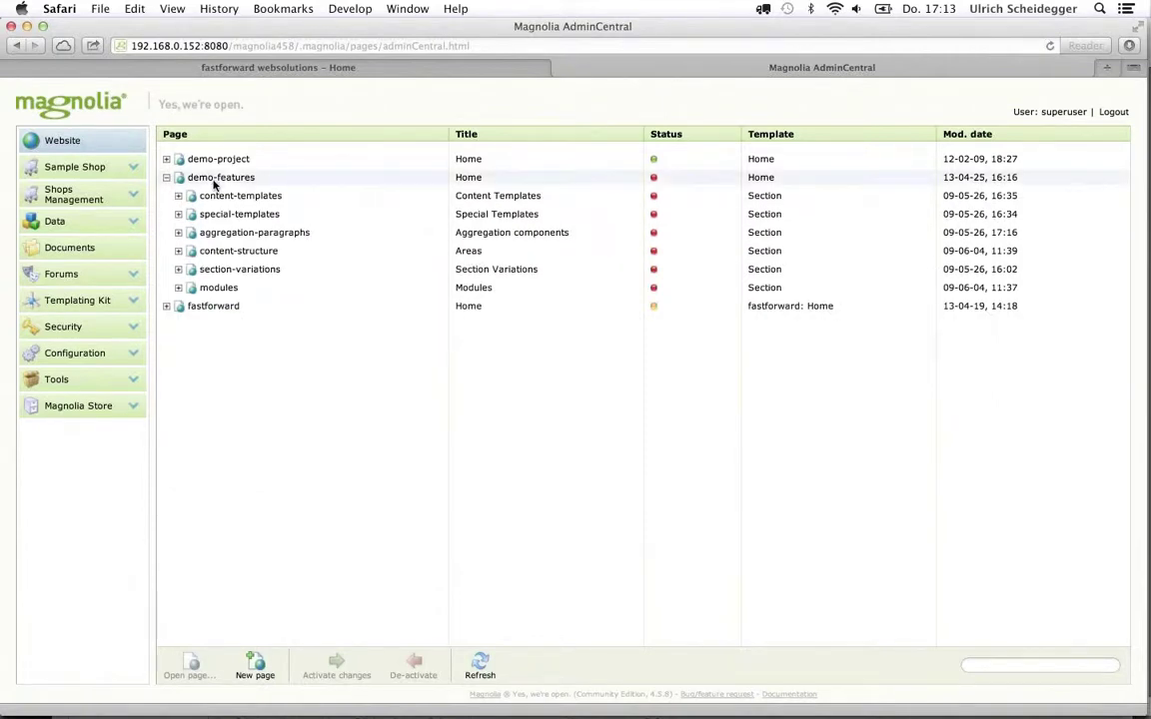
{"action": "left_click", "coordinate": [177, 287]}
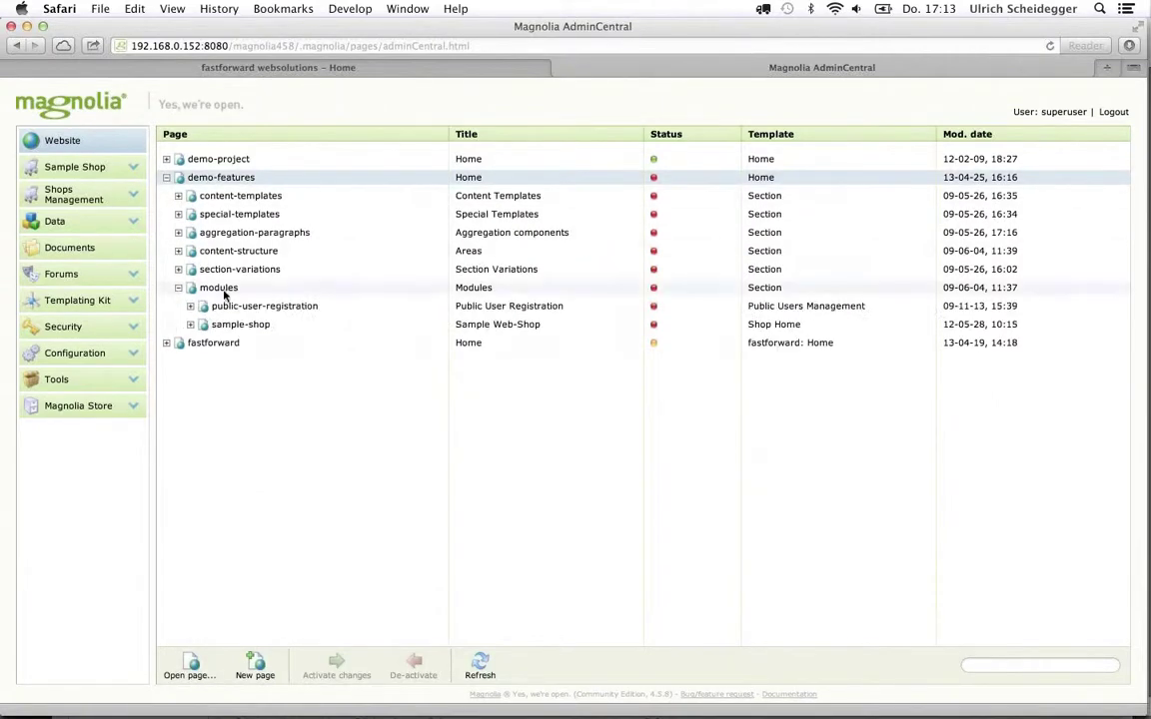
{"action": "left_click", "coordinate": [231, 329]}
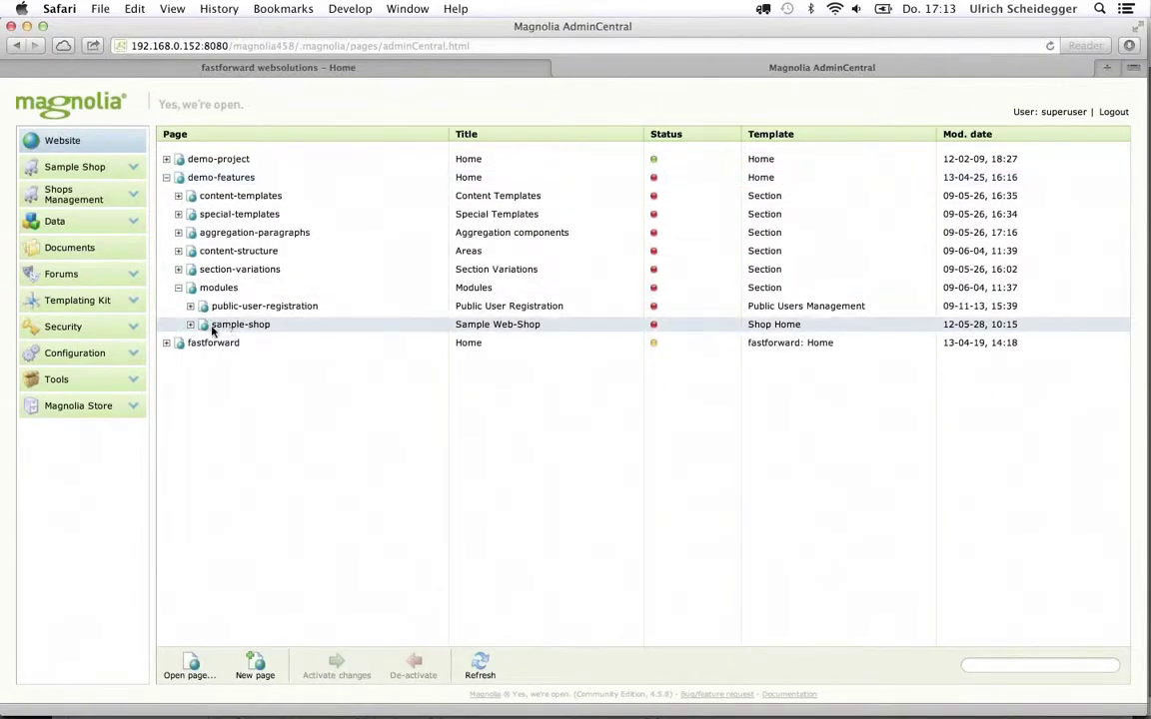
{"action": "left_click", "coordinate": [190, 325]}
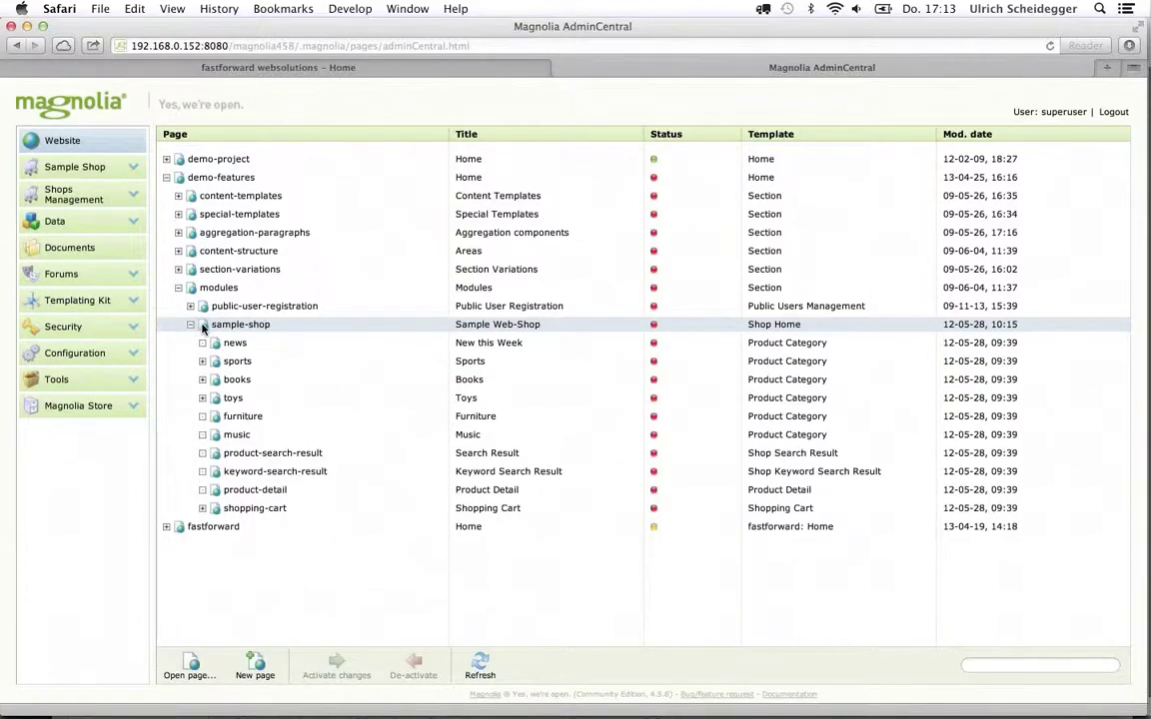
{"action": "double_click", "coordinate": [203, 328]}
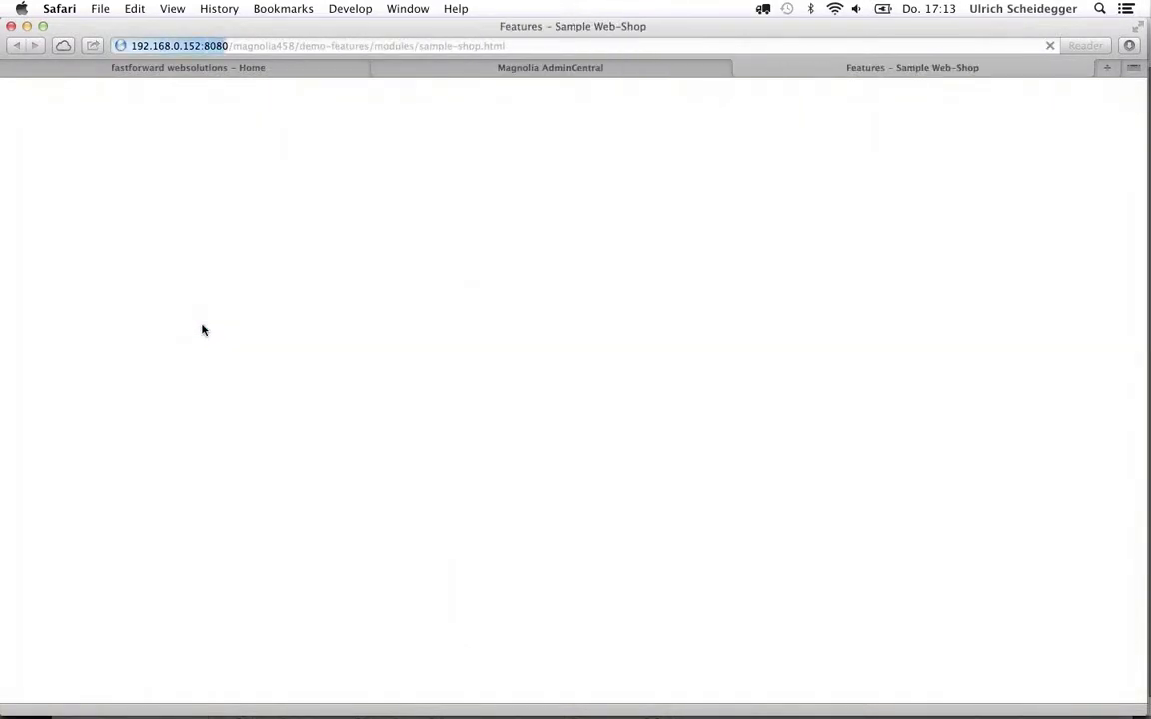
Switch the Sample Web-Shop page to Preview and scroll down to its product teasers
{"action": "scroll", "coordinate": [123, 550], "scroll_direction": "down", "scroll_amount": 10}
{"action": "scroll", "coordinate": [123, 549], "scroll_direction": "up", "scroll_amount": 5}
{"action": "scroll", "coordinate": [123, 549], "scroll_direction": "up", "scroll_amount": 4}
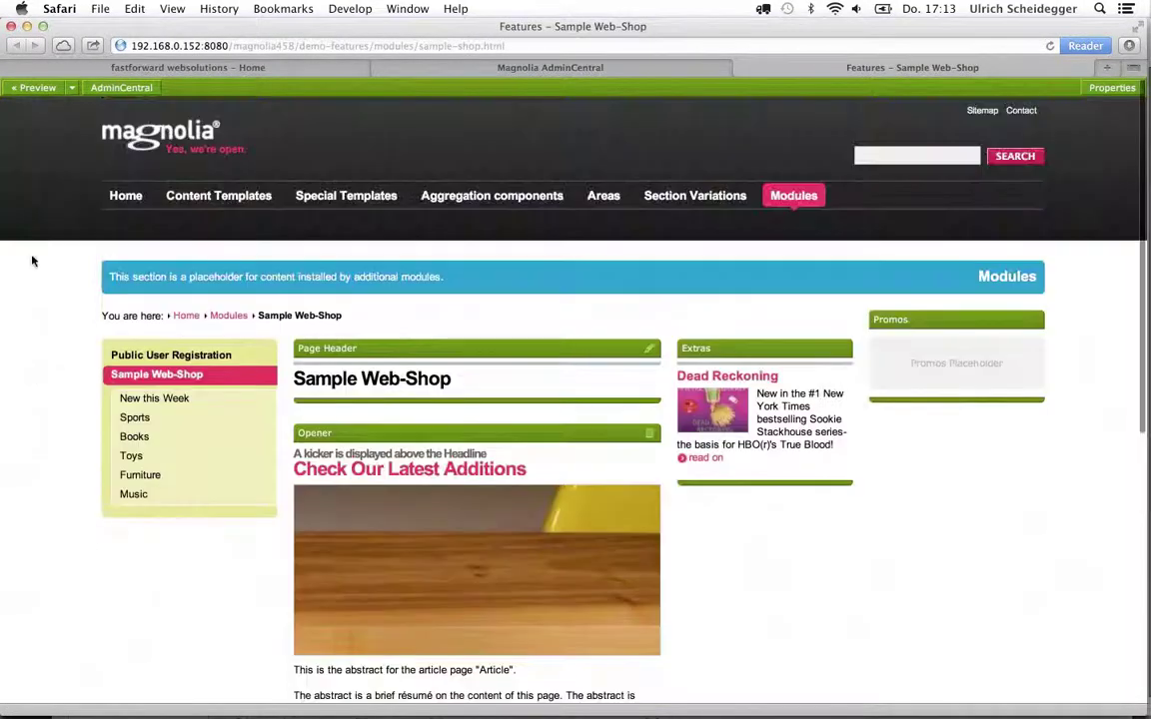
{"action": "left_click", "coordinate": [40, 89]}
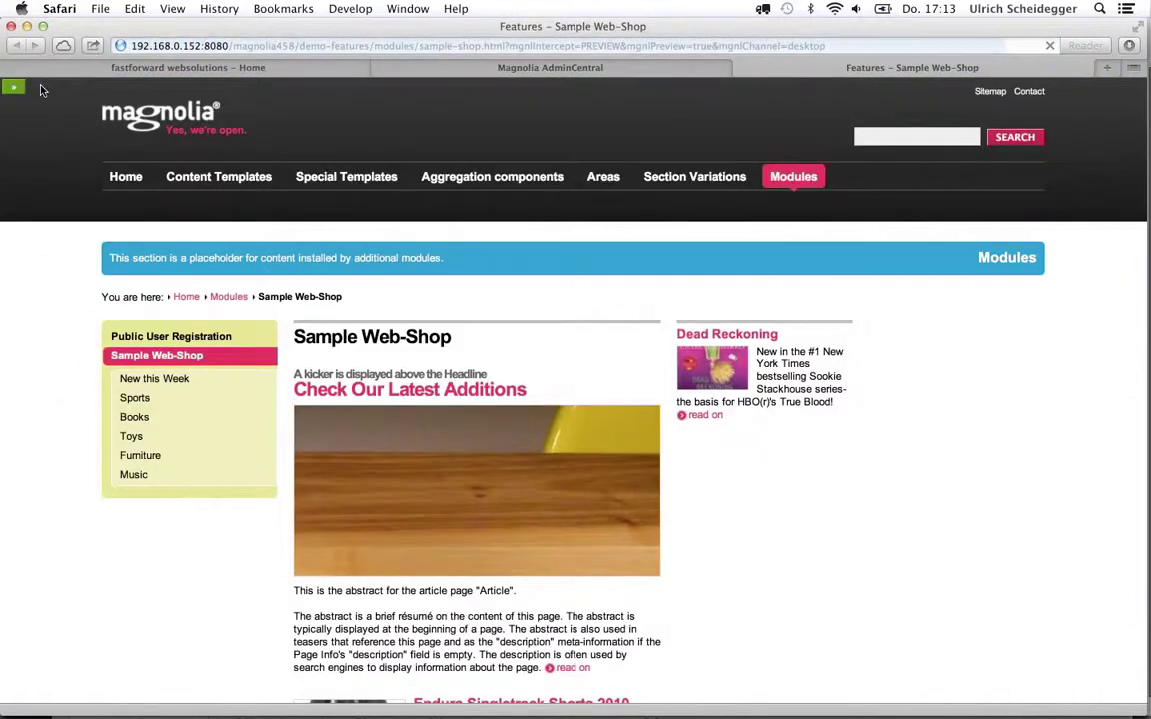
{"action": "scroll", "coordinate": [74, 546], "scroll_direction": "down", "scroll_amount": 5}
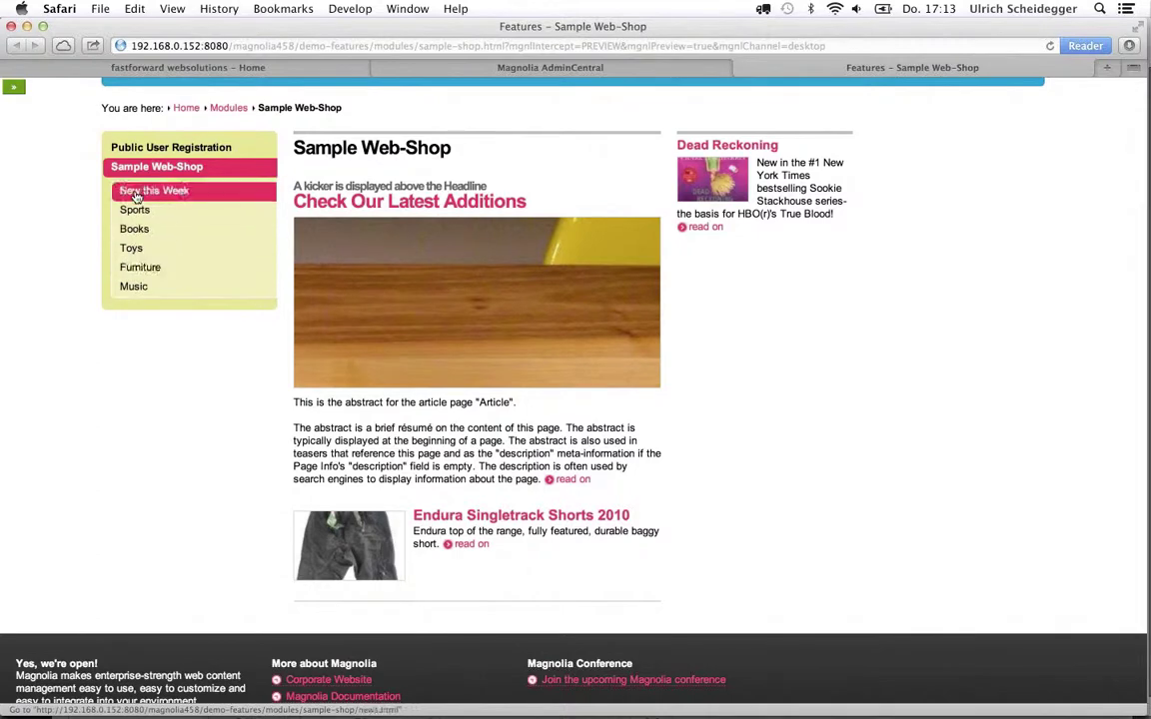
Browse New this Week, the Endura Coolmax Stripe Socks details and the Sports category
{"action": "left_click", "coordinate": [137, 194]}
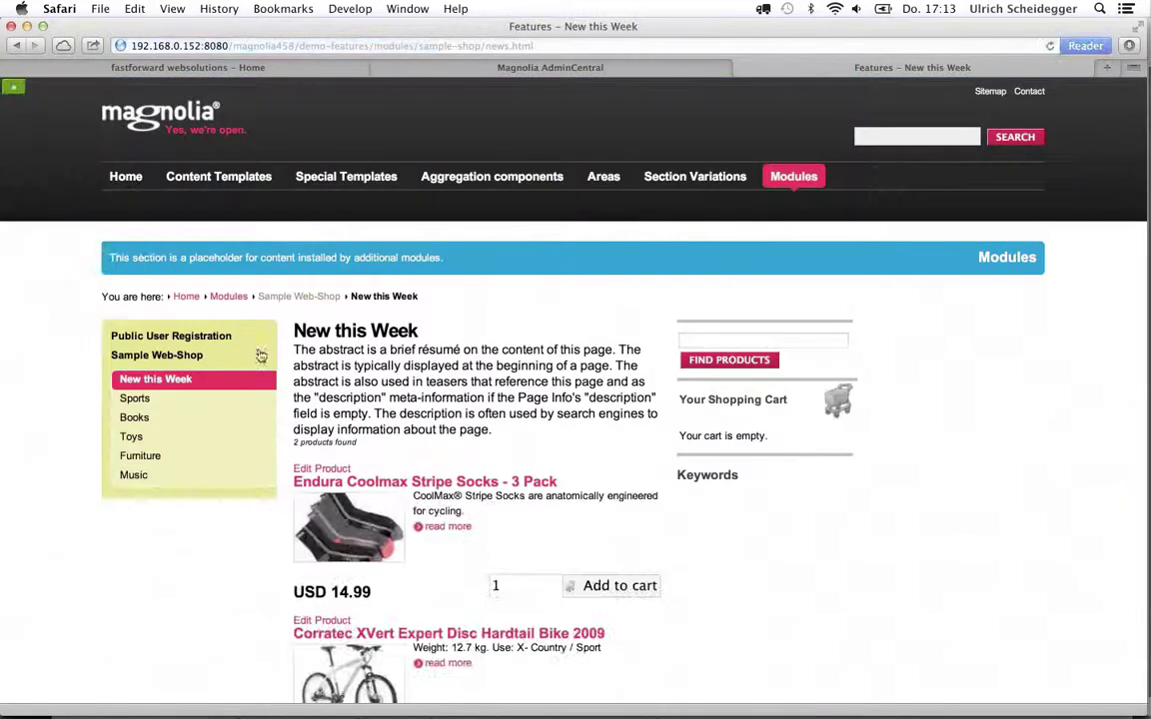
{"action": "scroll", "coordinate": [362, 426], "scroll_direction": "down", "scroll_amount": 5}
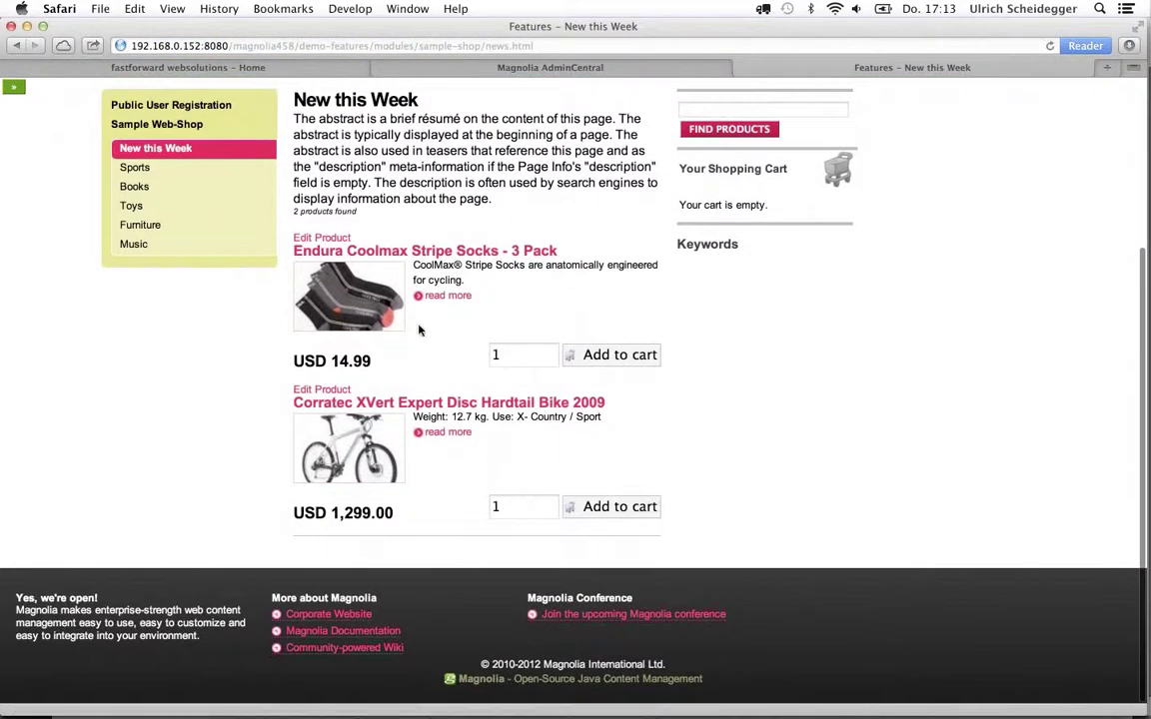
{"action": "left_click", "coordinate": [440, 297]}
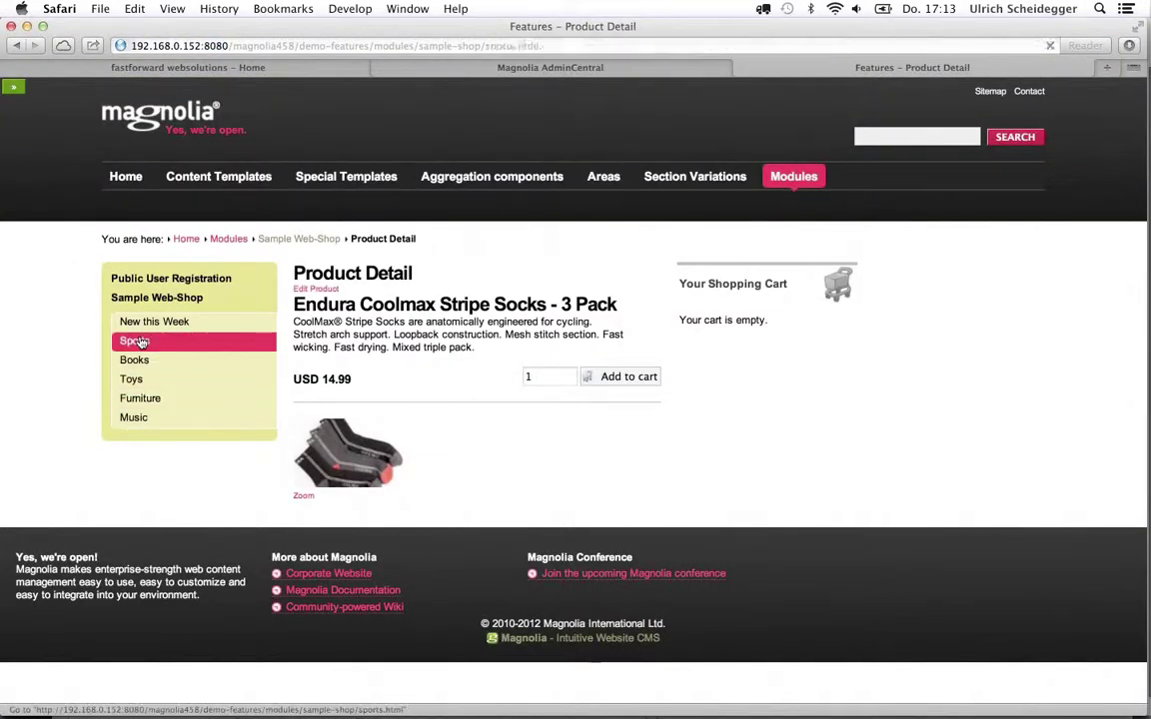
{"action": "left_click", "coordinate": [137, 342]}
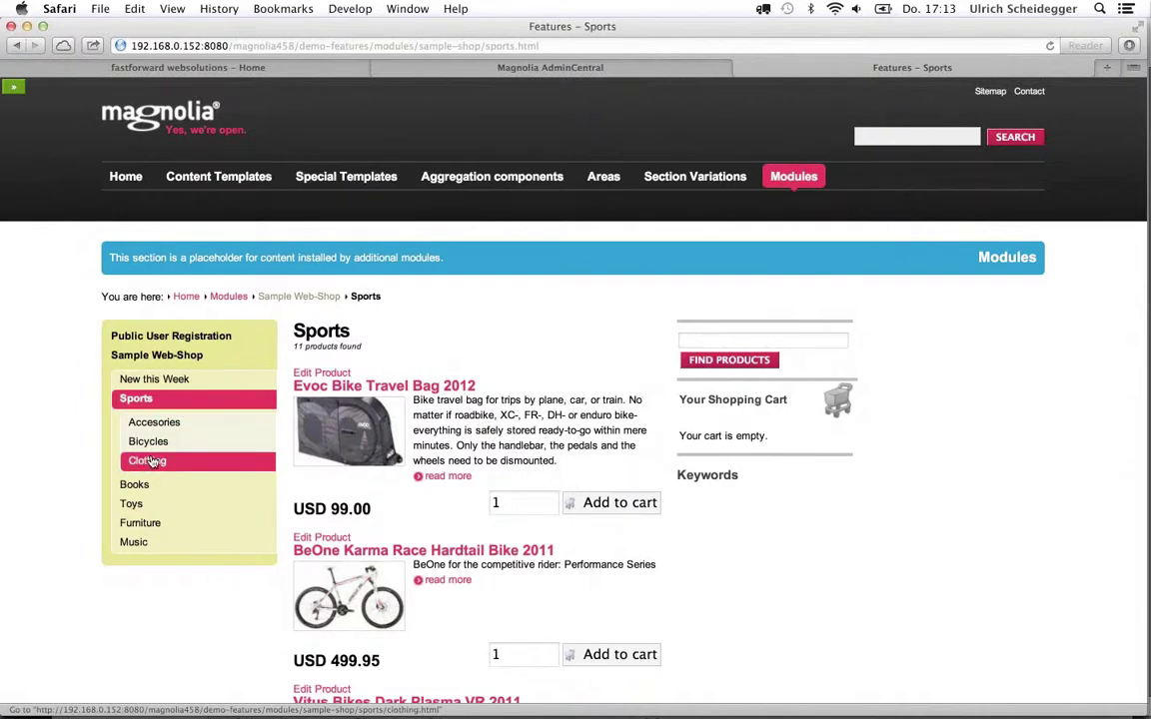
Search 'adele', add the Adele album to the cart, then open Furniture's Balmoral wardrobe
{"action": "left_click", "coordinate": [711, 342]}
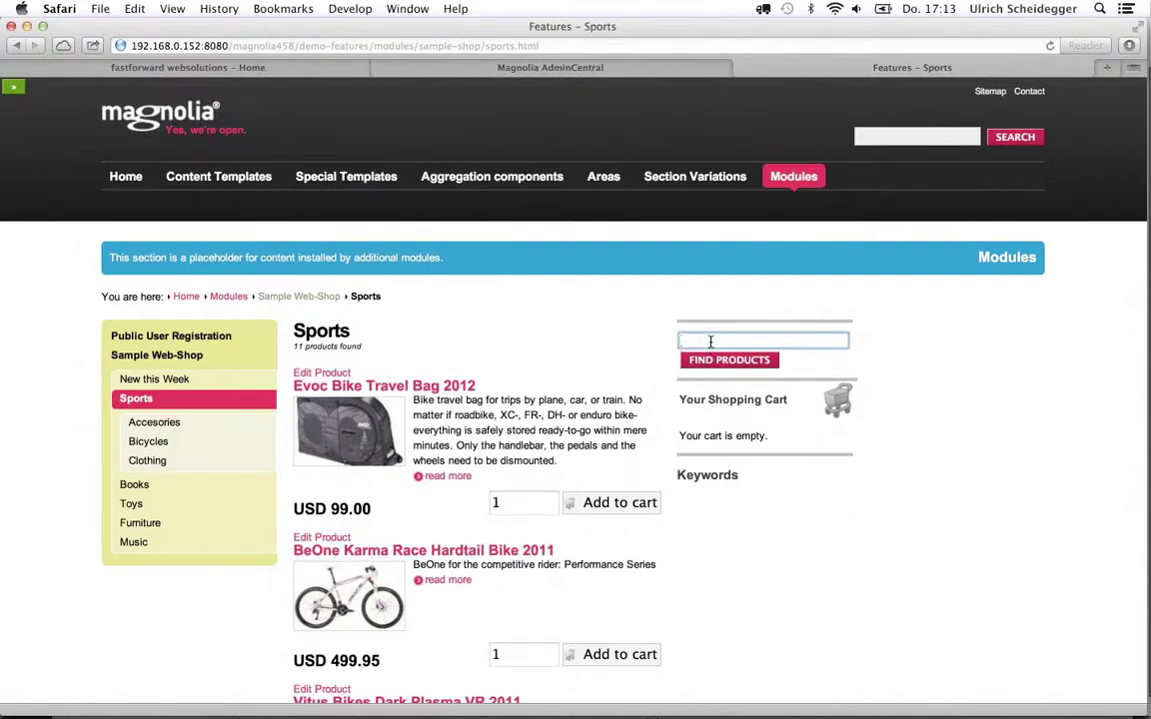
{"action": "type", "text": "adele"}
{"action": "key", "text": "Return"}
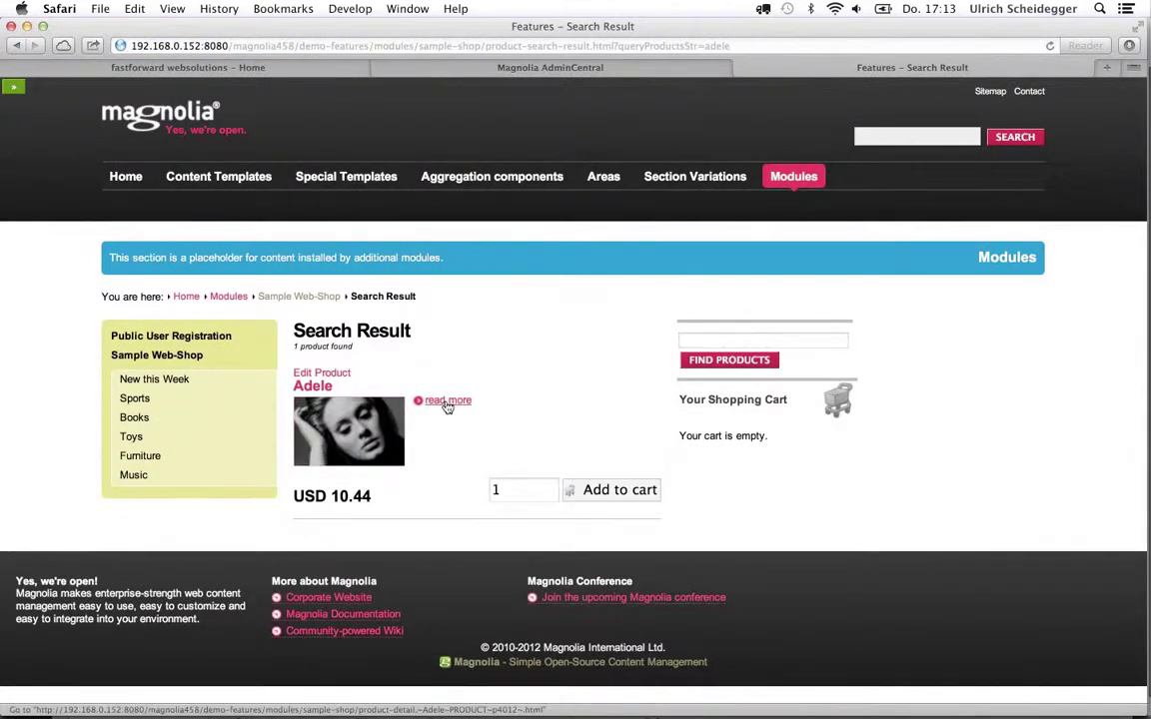
{"action": "left_click", "coordinate": [610, 490]}
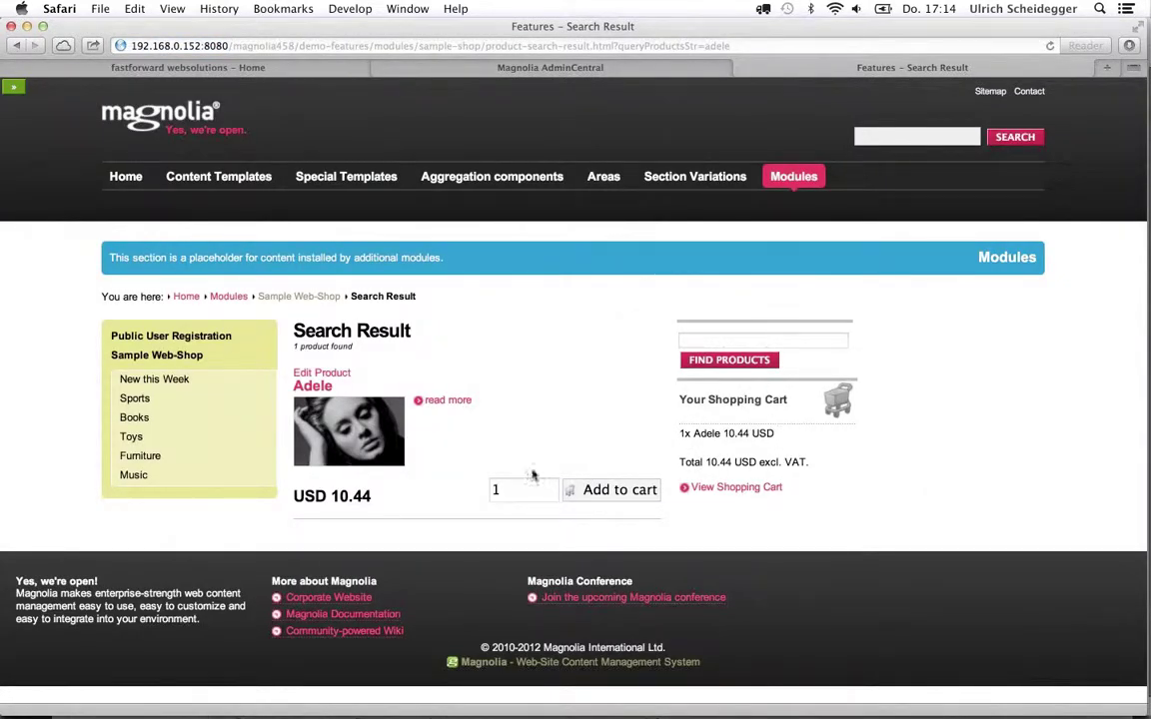
{"action": "left_click", "coordinate": [143, 456]}
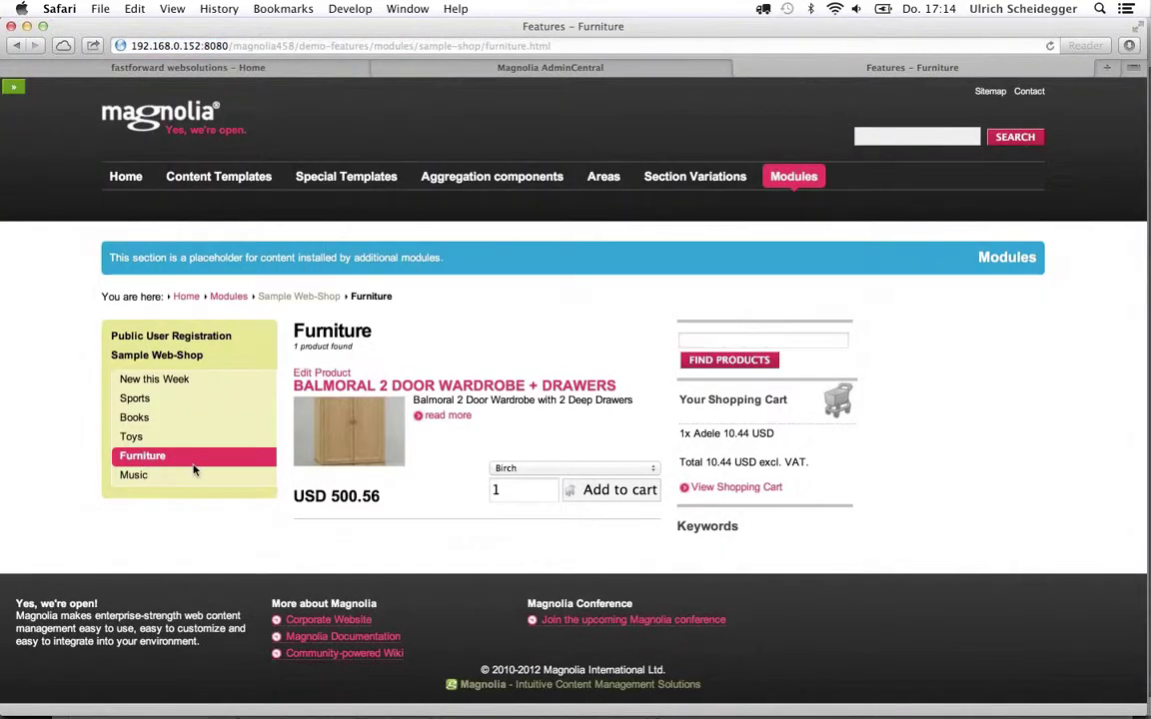
{"action": "left_click", "coordinate": [441, 420]}
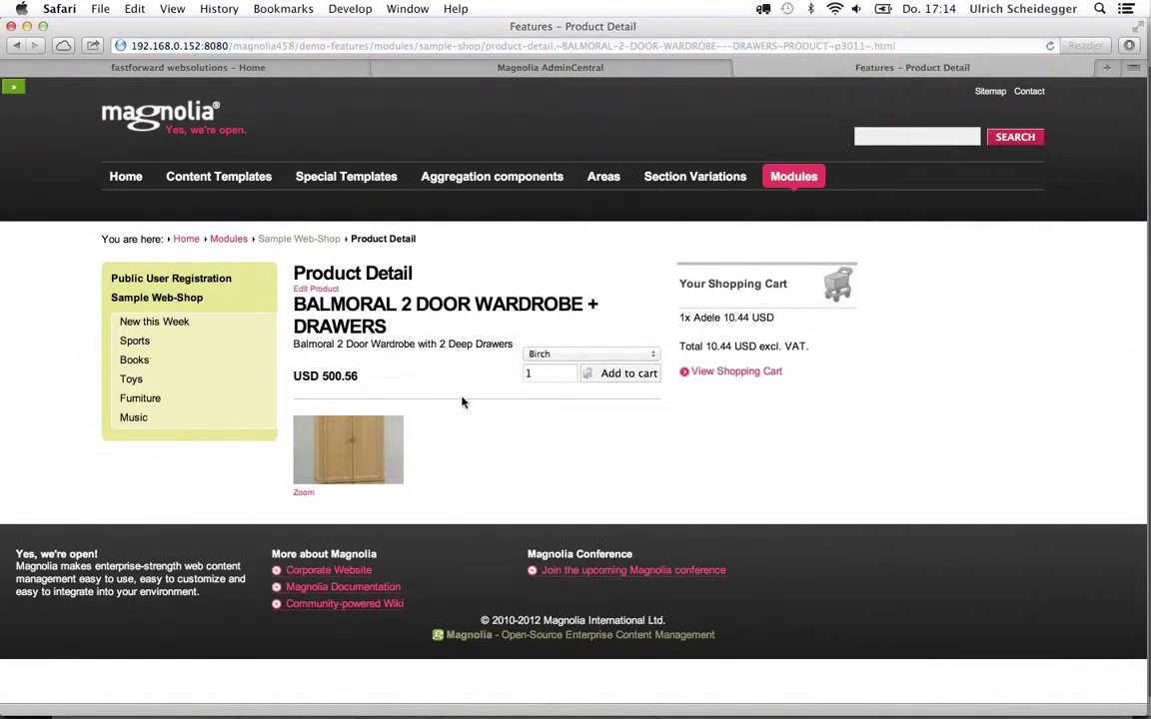
Add a Birch-finish and a red-finish Balmoral wardrobe to the cart
{"action": "left_click", "coordinate": [558, 357]}
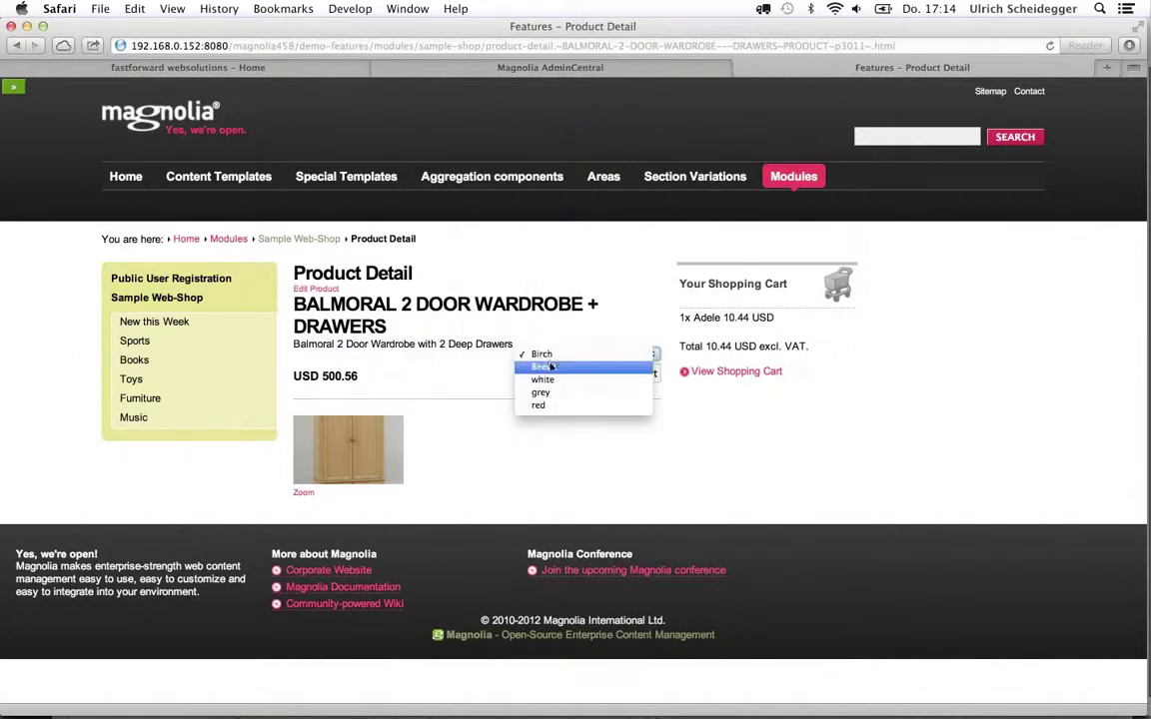
{"action": "left_click", "coordinate": [552, 355]}
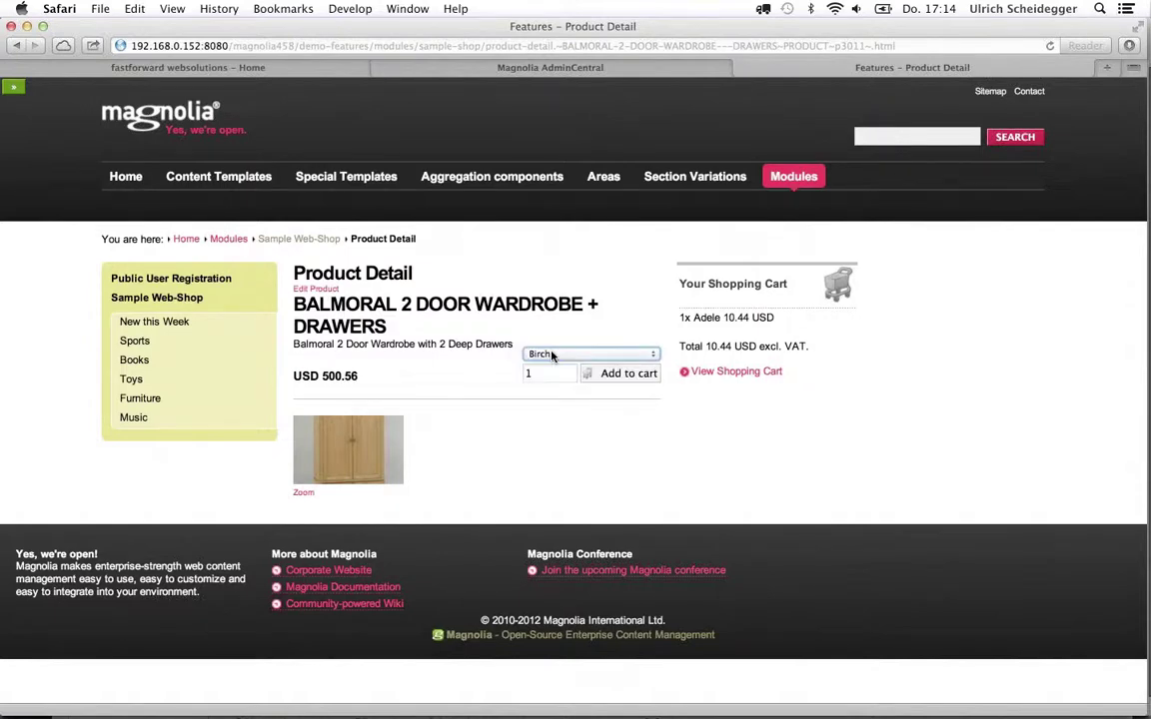
{"action": "left_click", "coordinate": [620, 374]}
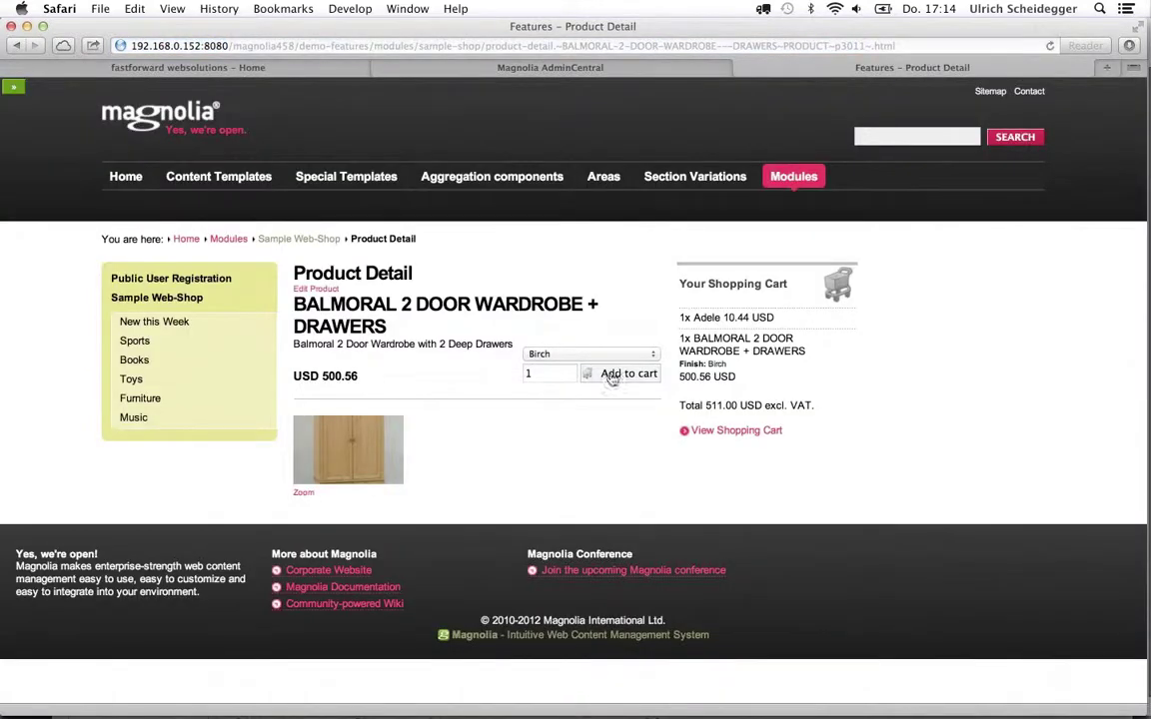
{"action": "left_click", "coordinate": [549, 354]}
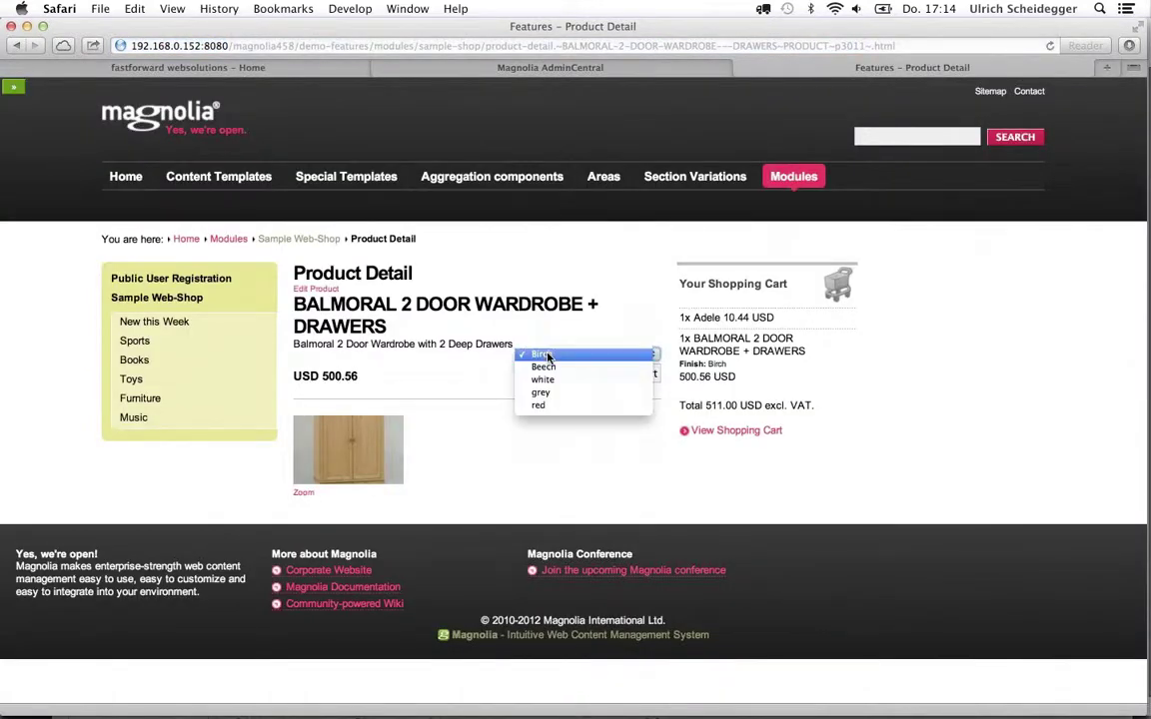
{"action": "left_click", "coordinate": [538, 404]}
{"action": "left_click", "coordinate": [612, 377]}
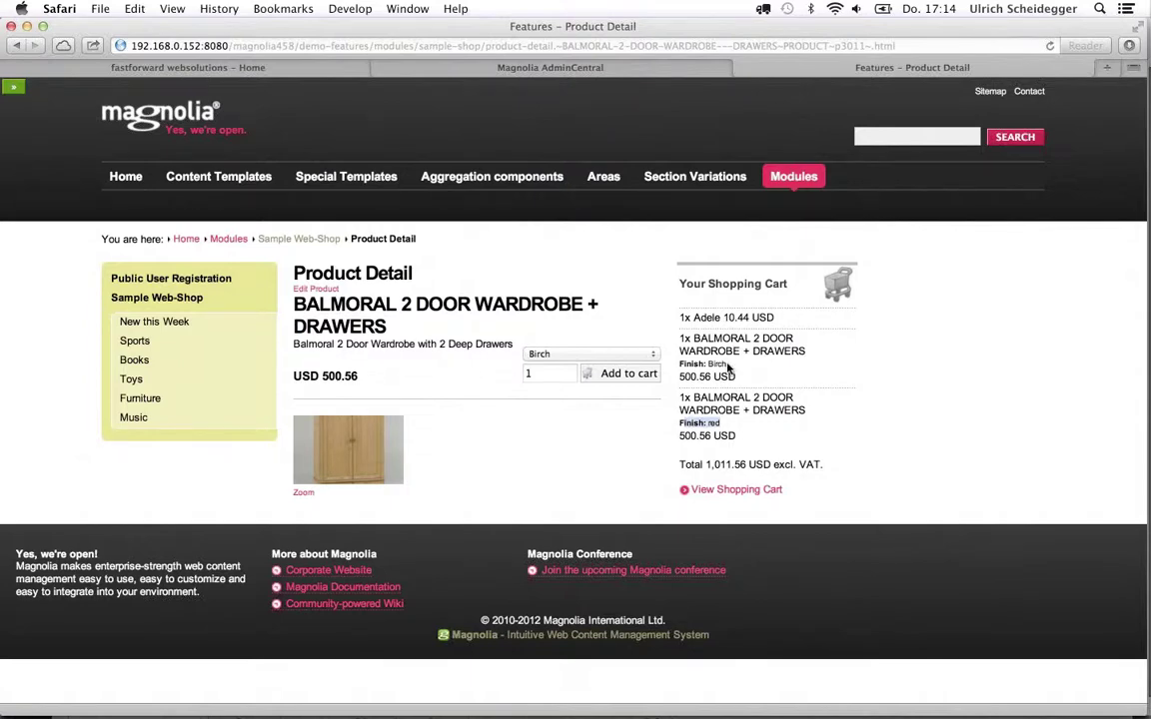
Add another Birch wardrobe to the cart and view the full shopping cart
{"action": "left_click_drag", "start_coordinate": [612, 328], "coordinate": [675, 365]}
{"action": "left_click", "coordinate": [690, 366]}
{"action": "left_click", "coordinate": [621, 375]}
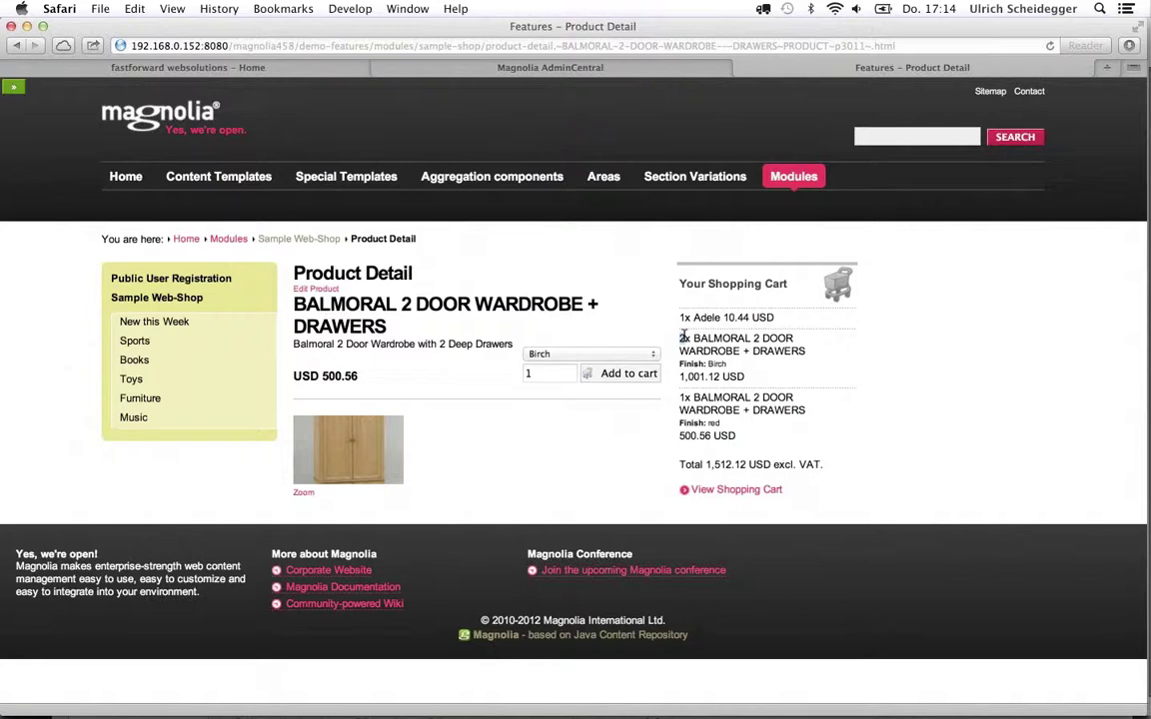
{"action": "left_click", "coordinate": [736, 490]}
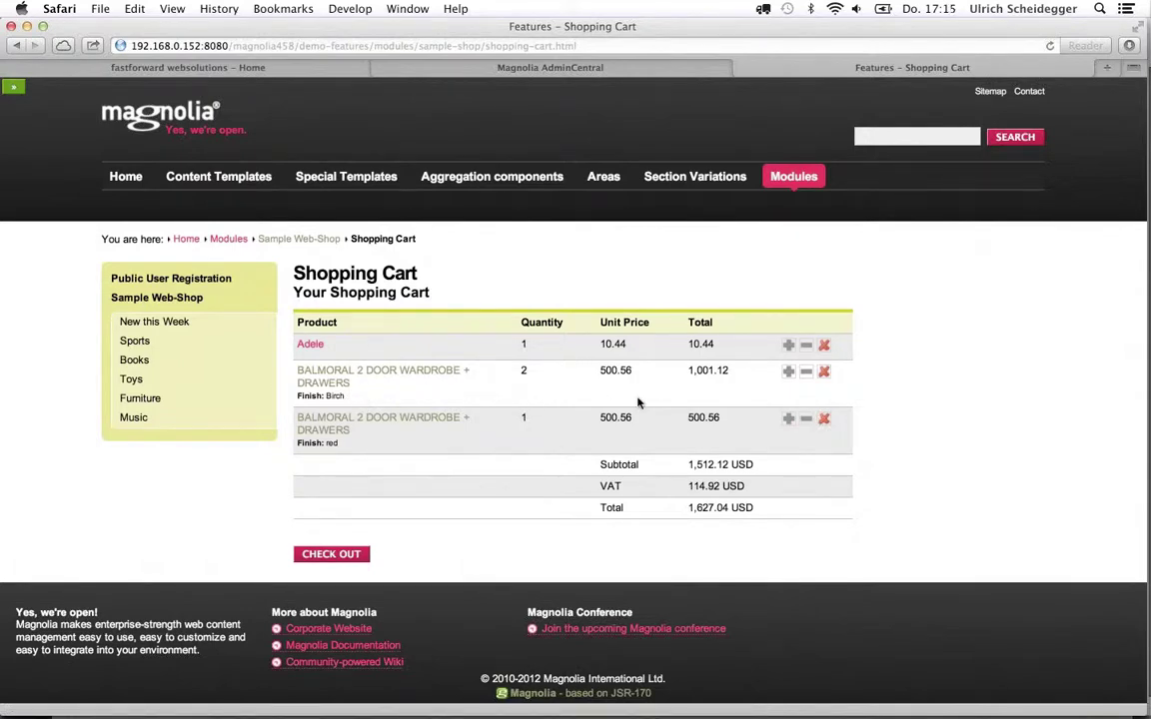
Reduce the Birch wardrobe to one, check out, and fill in shipping name, e-mail and address
{"action": "left_click", "coordinate": [807, 373]}
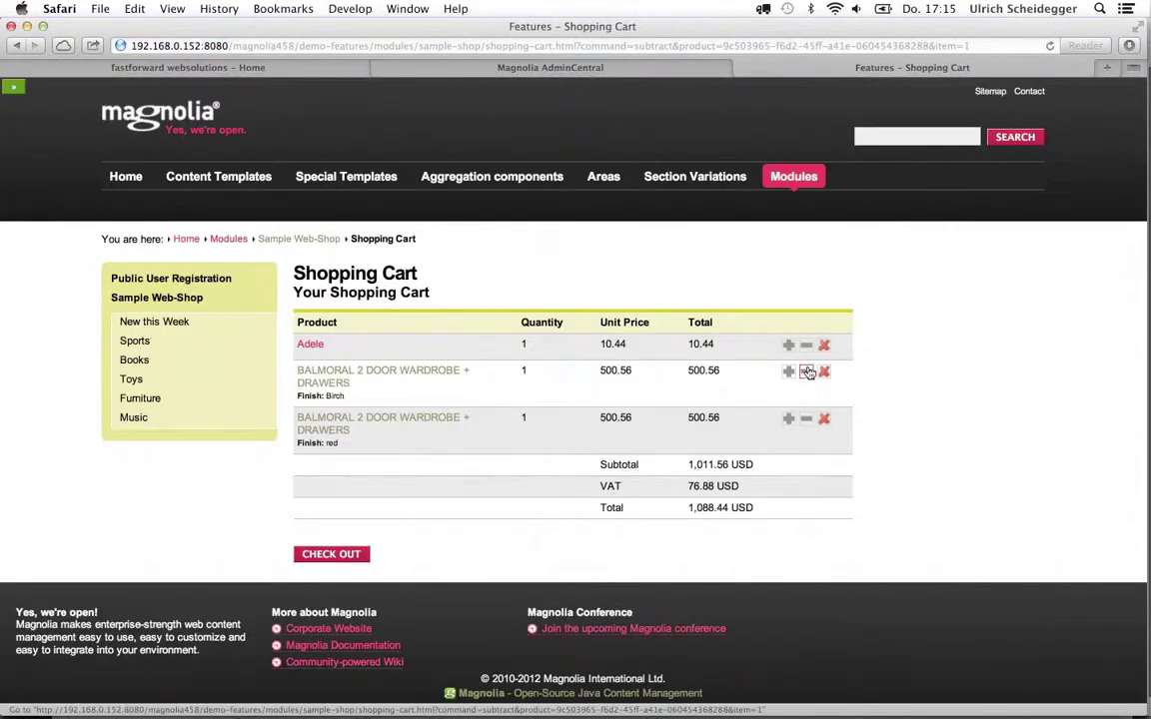
{"action": "left_click", "coordinate": [331, 553]}
{"action": "left_click", "coordinate": [326, 410]}
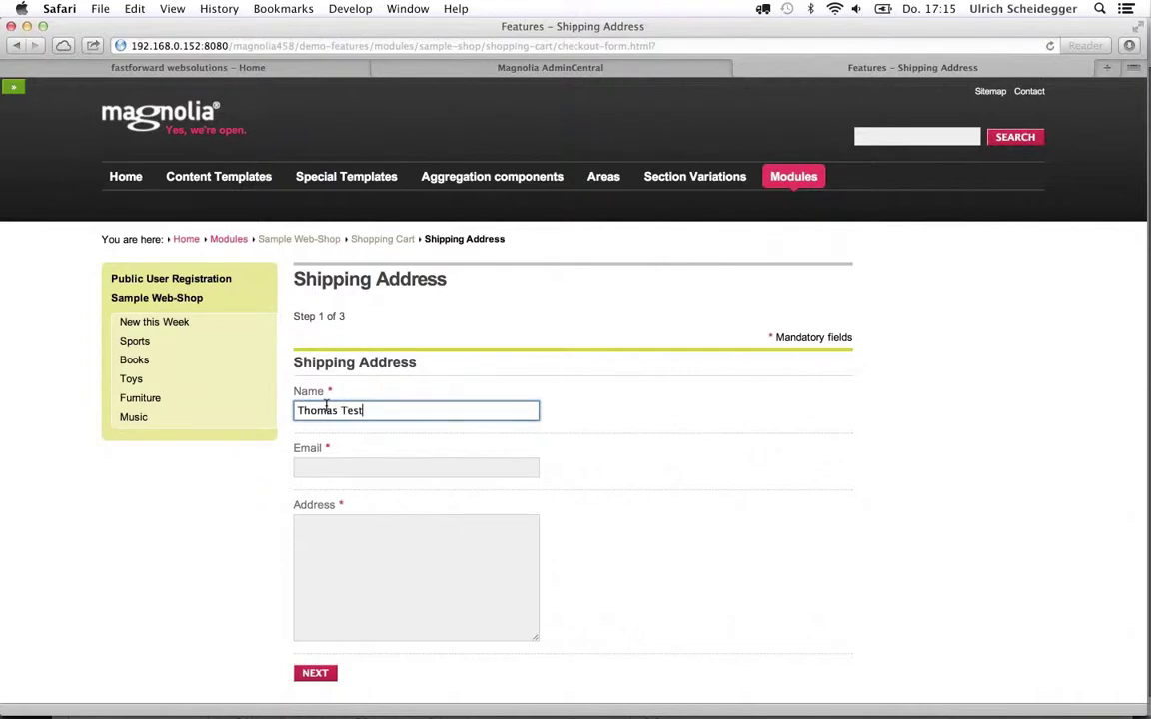
{"action": "key", "text": "Tab"}
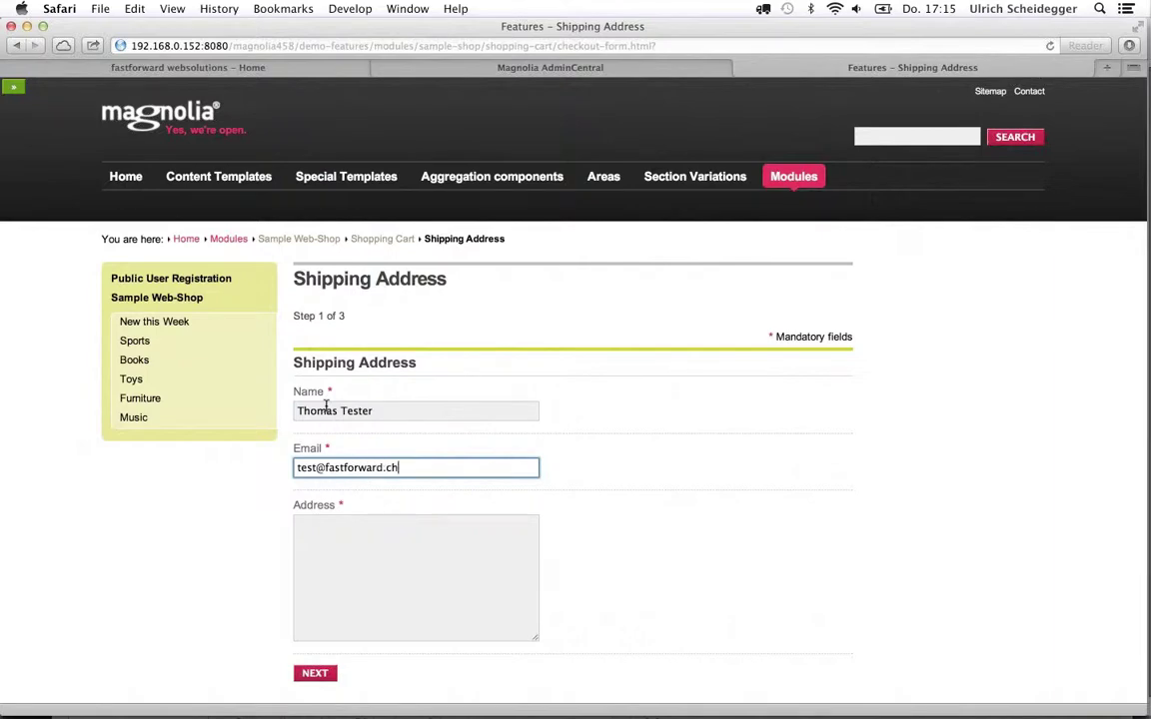
{"action": "key", "text": "Tab"}
{"action": "type", "text": "some address"}
Use the shipping address for billing, place the order and mark the order number
{"action": "left_click", "coordinate": [314, 672]}
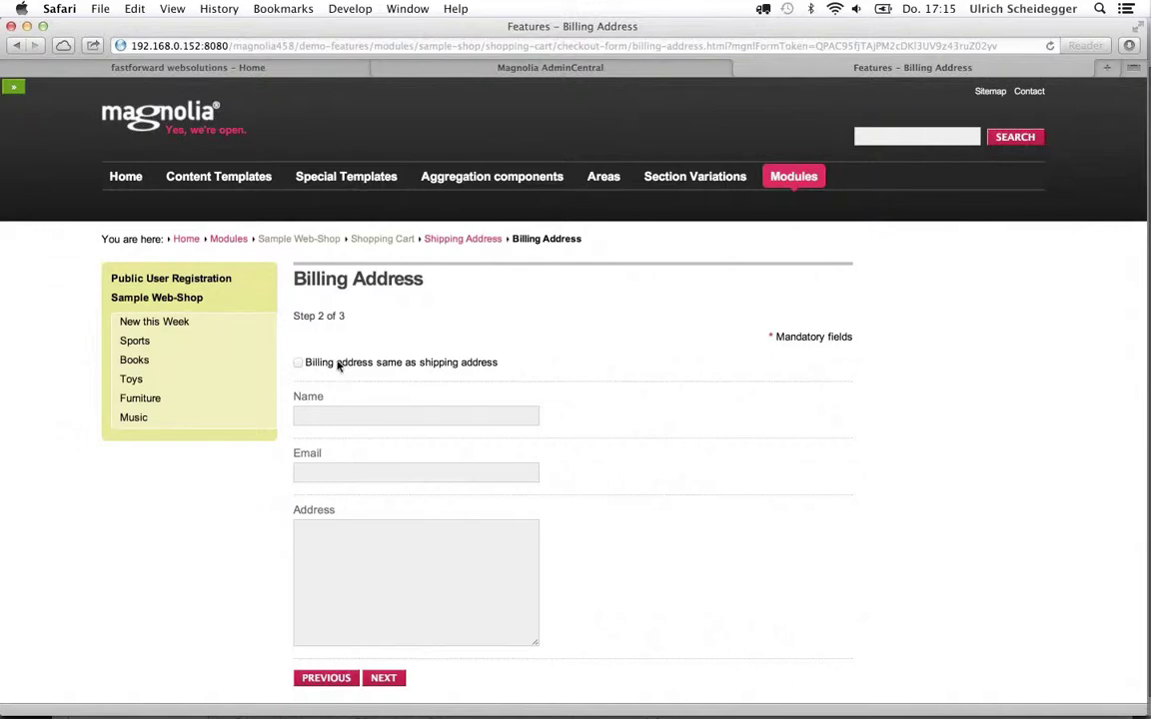
{"action": "left_click", "coordinate": [298, 365]}
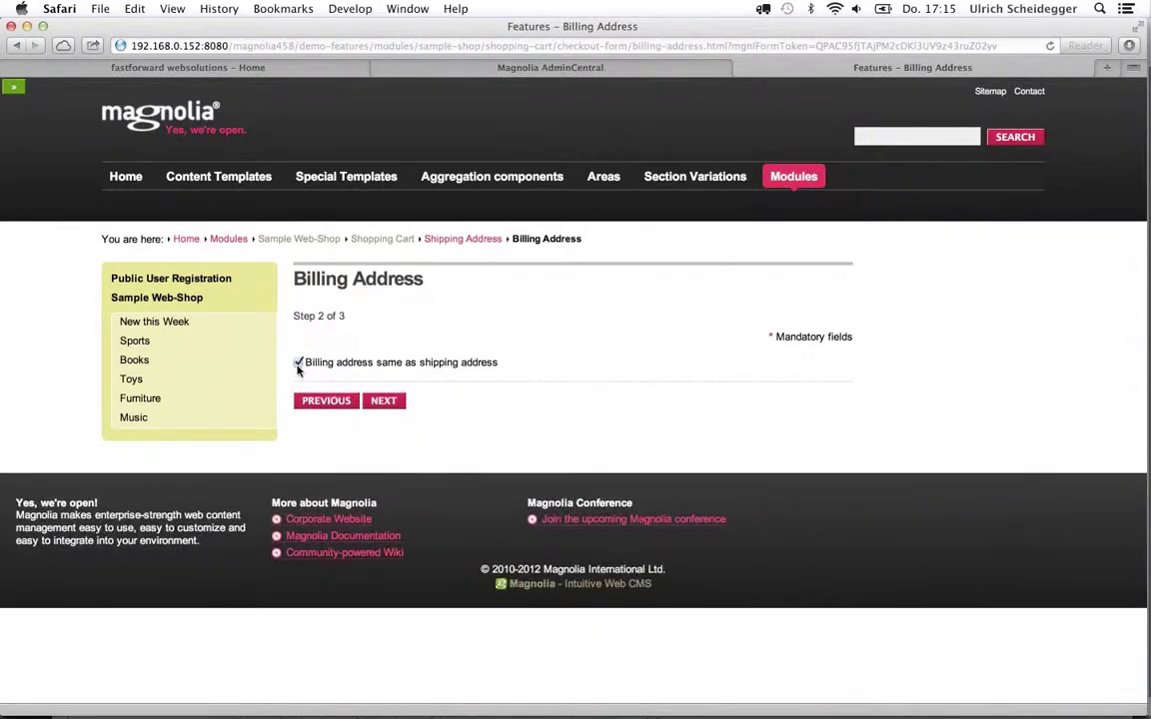
{"action": "left_click", "coordinate": [383, 401]}
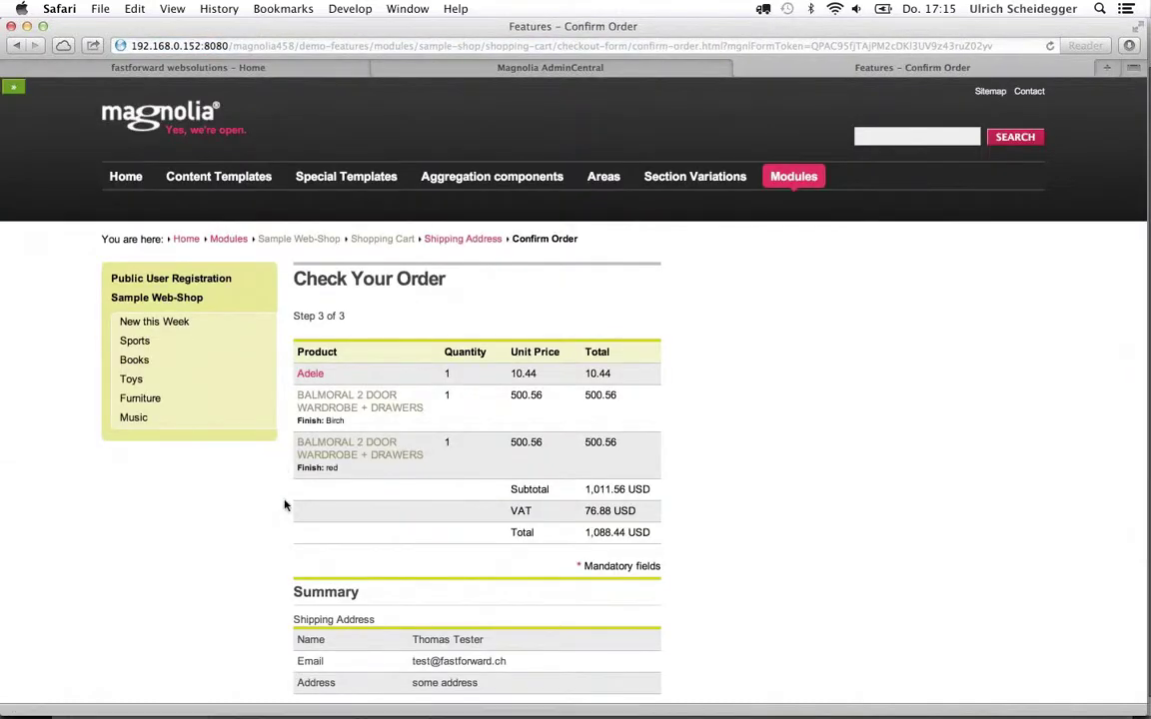
{"action": "scroll", "coordinate": [284, 506], "scroll_direction": "down", "scroll_amount": 3}
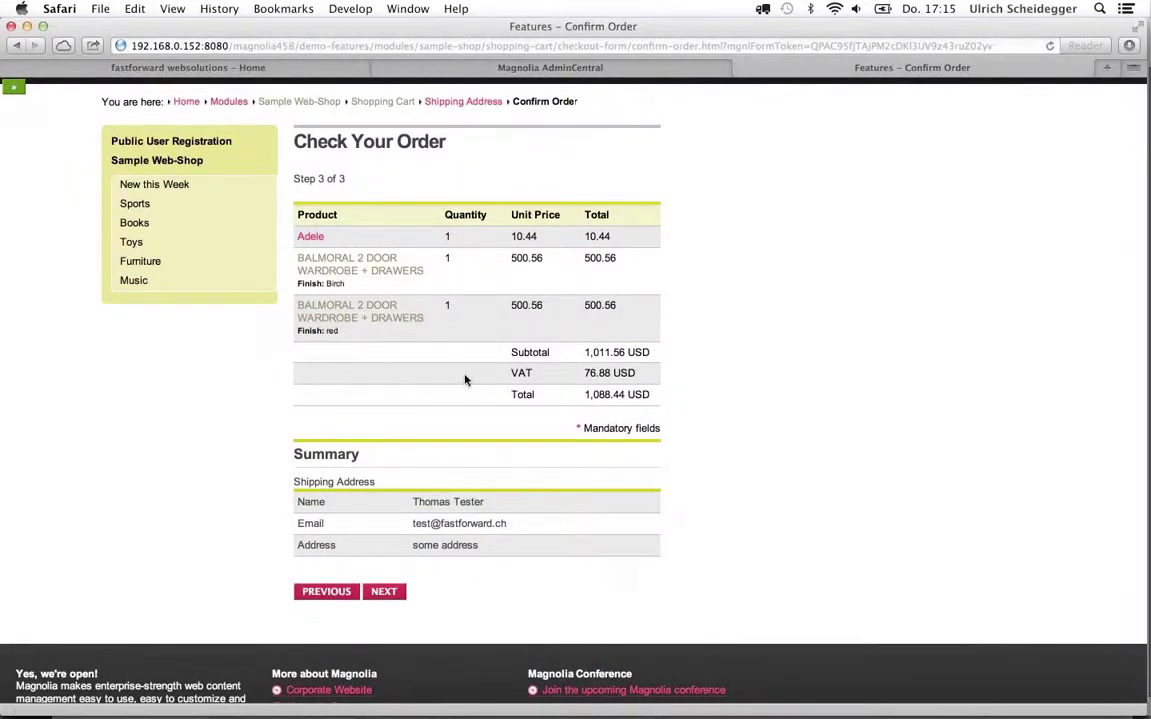
{"action": "scroll", "coordinate": [449, 468], "scroll_direction": "down", "scroll_amount": 2}
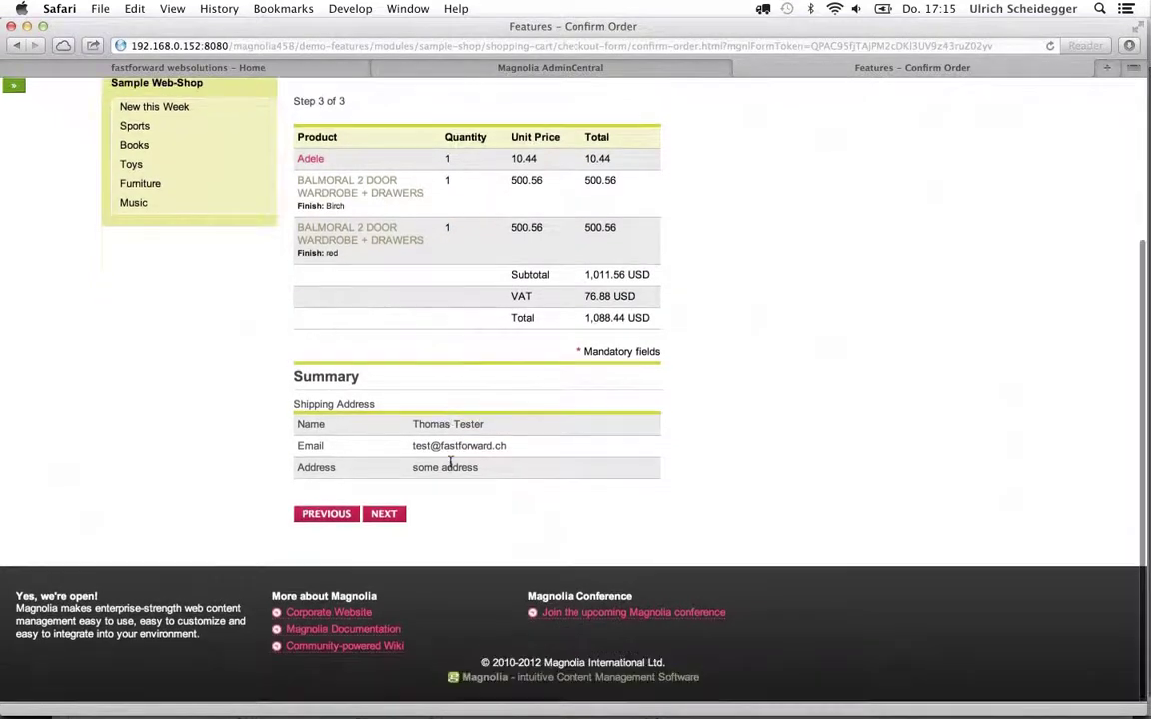
{"action": "left_click", "coordinate": [384, 516]}
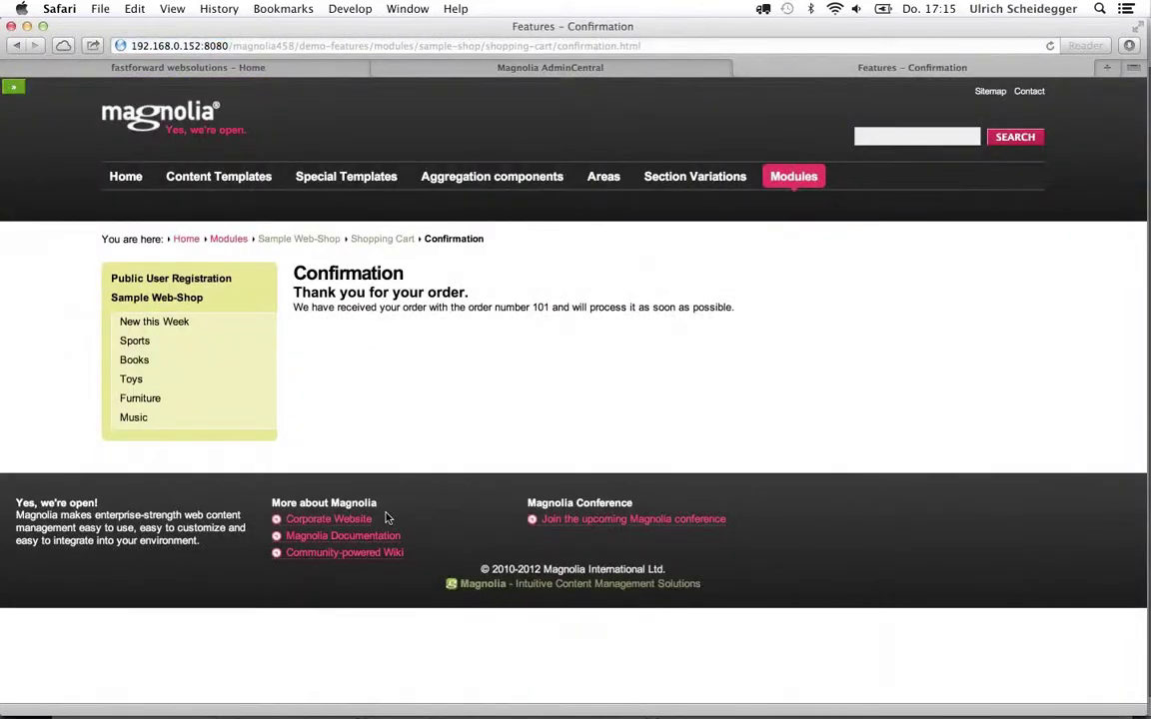
{"action": "left_click_drag", "start_coordinate": [532, 309], "coordinate": [545, 310]}
In AdminCentral, open Shops Management > Shopping Carts and expand the sampleShop node
{"action": "left_click", "coordinate": [420, 68]}
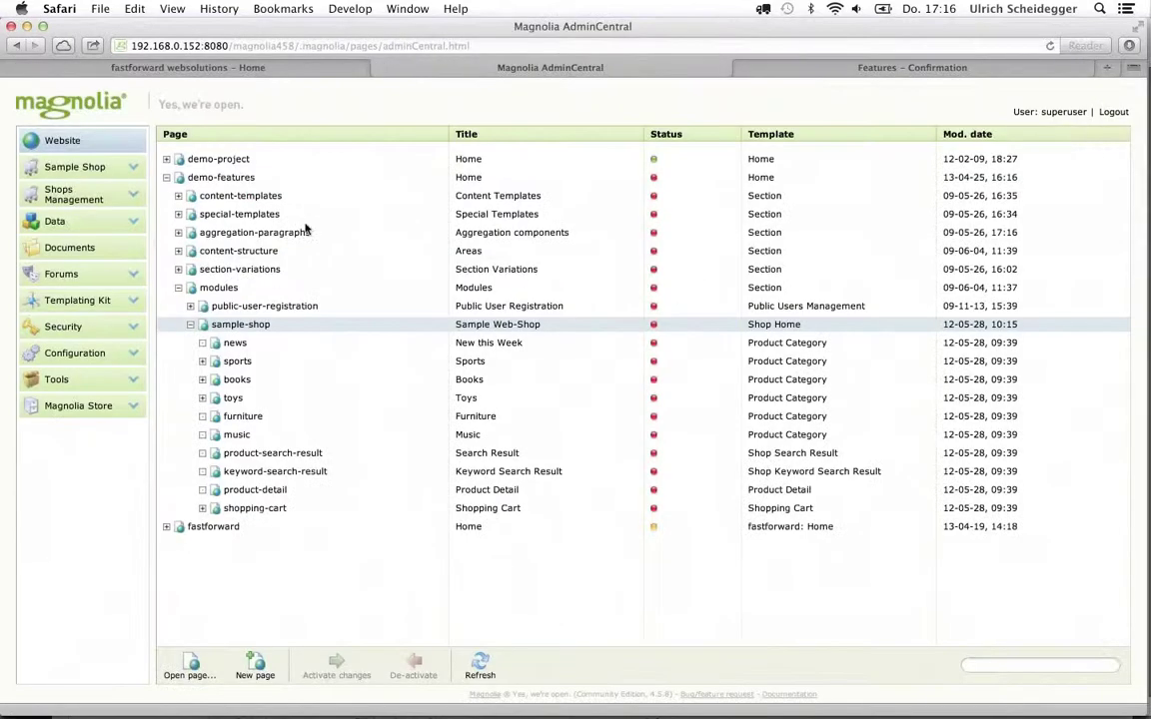
{"action": "left_click", "coordinate": [61, 204]}
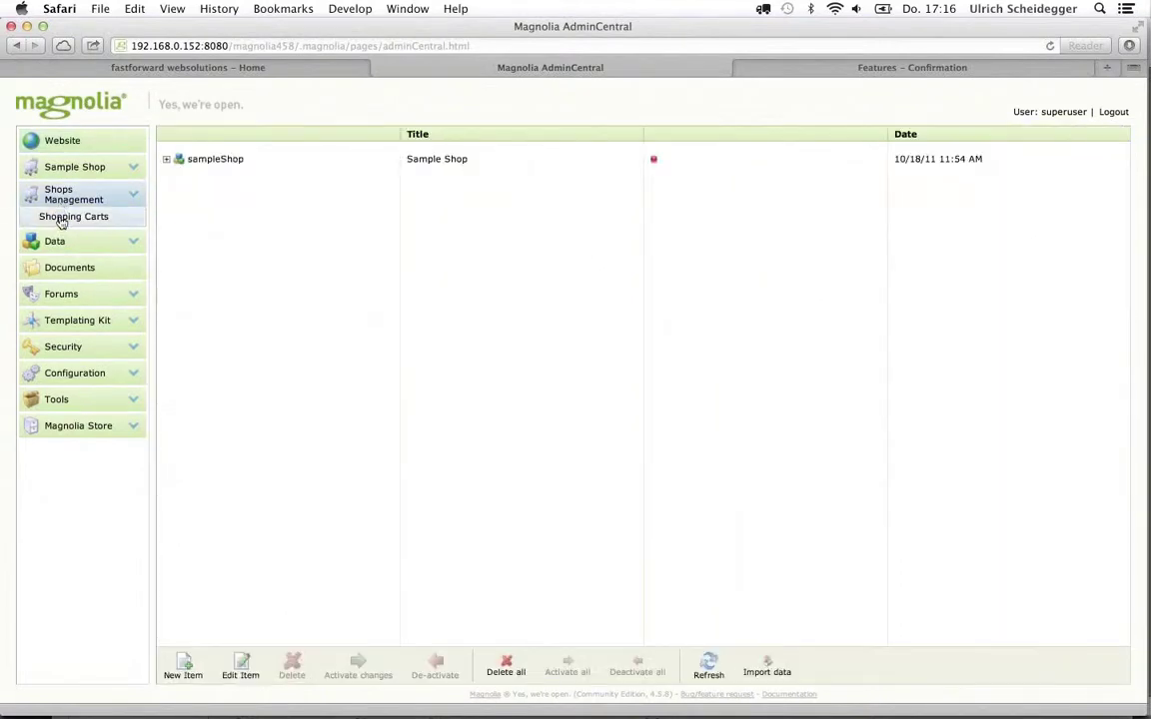
{"action": "left_click", "coordinate": [53, 218]}
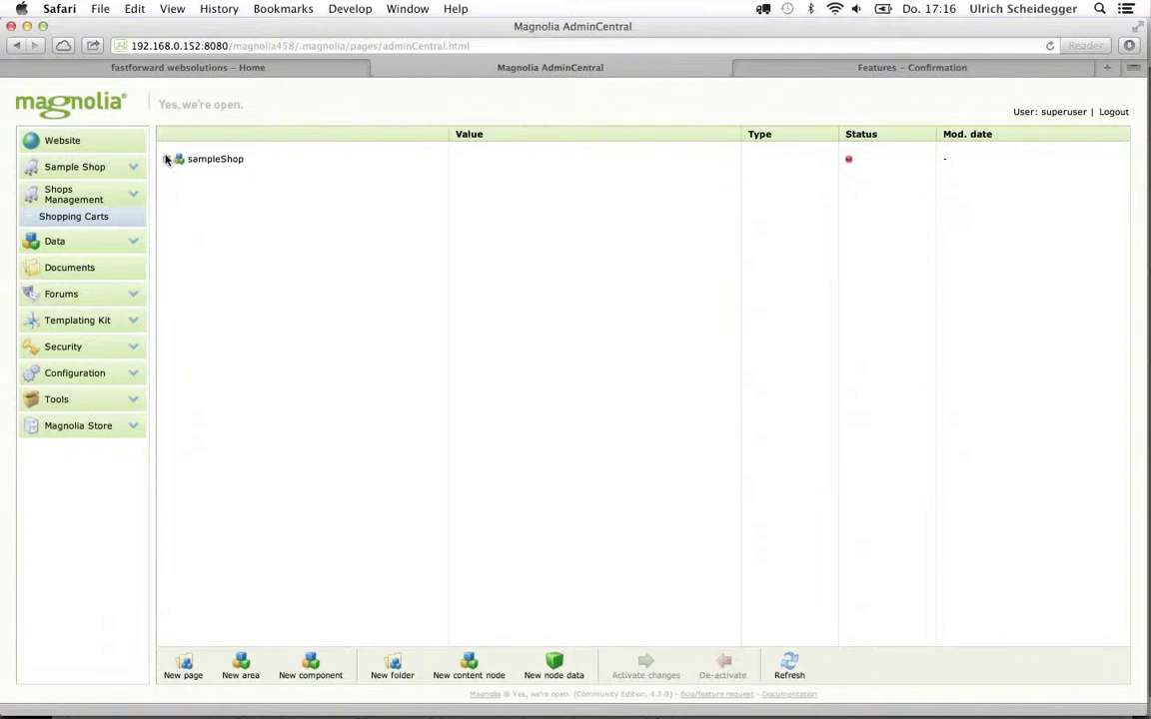
{"action": "left_click", "coordinate": [165, 159]}
Expand the older cart's cartItems to check its first item, then collapse it
{"action": "left_click", "coordinate": [178, 178]}
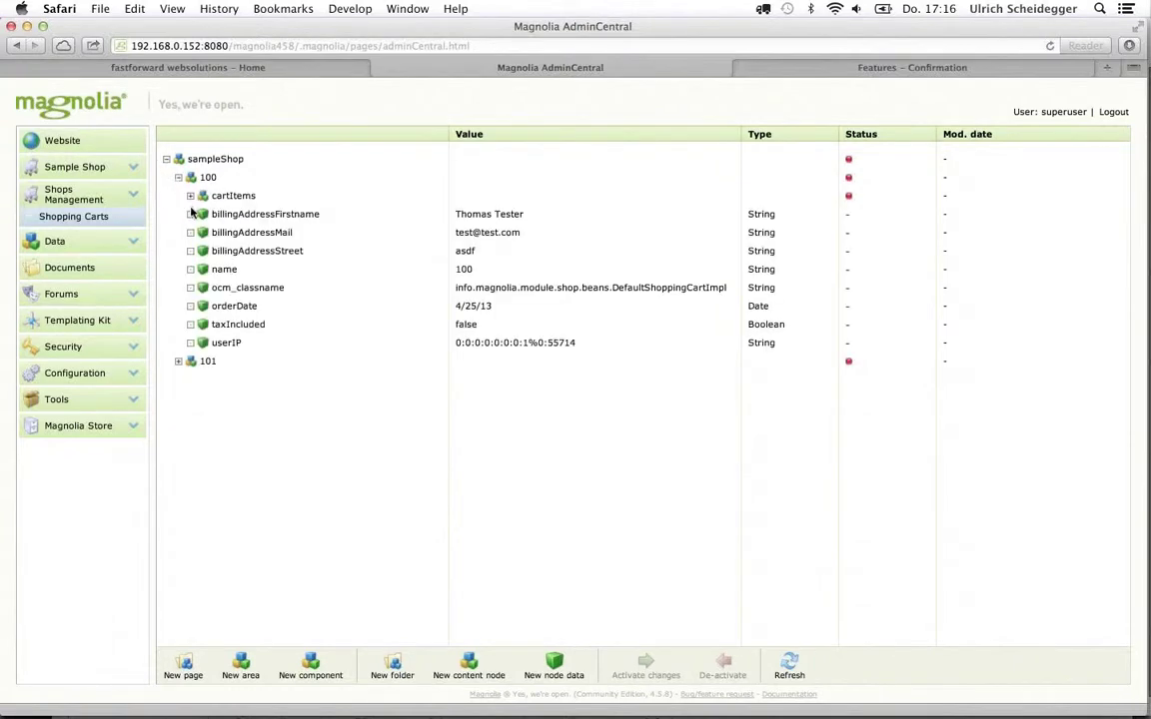
{"action": "left_click", "coordinate": [190, 196]}
{"action": "left_click", "coordinate": [201, 213]}
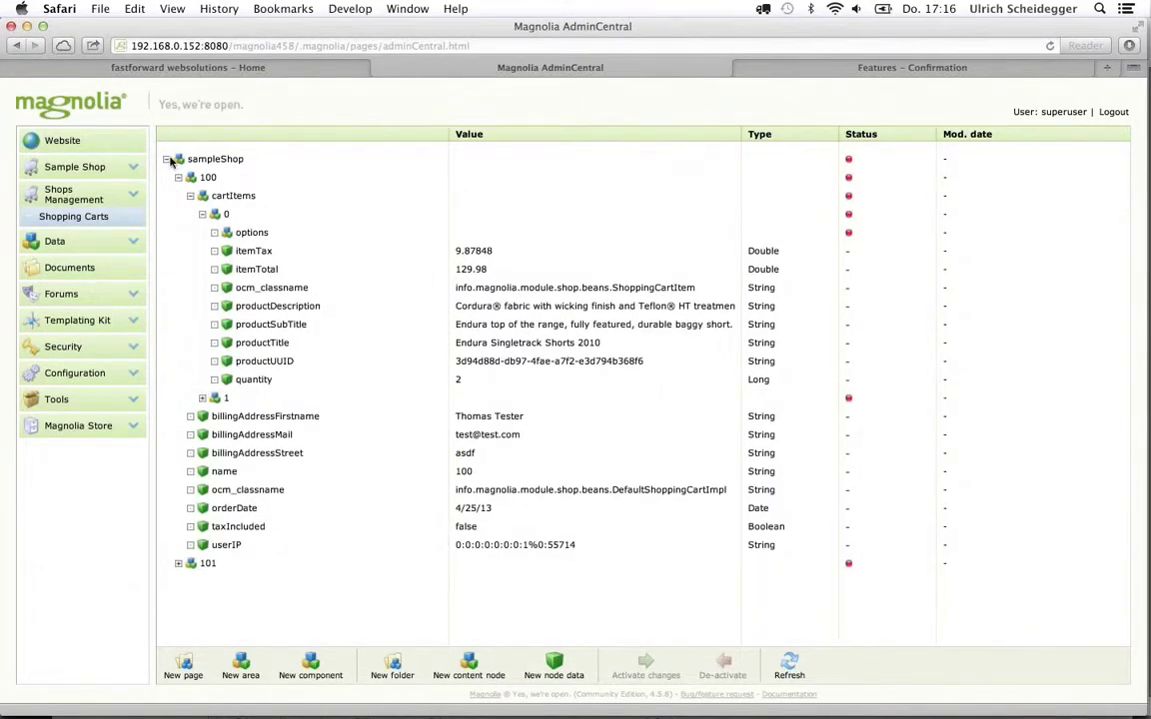
{"action": "left_click", "coordinate": [178, 177]}
Expand the newest cart's items: the Adele album and two Balmoral wardrobes
{"action": "left_click", "coordinate": [178, 196]}
{"action": "left_click", "coordinate": [190, 214]}
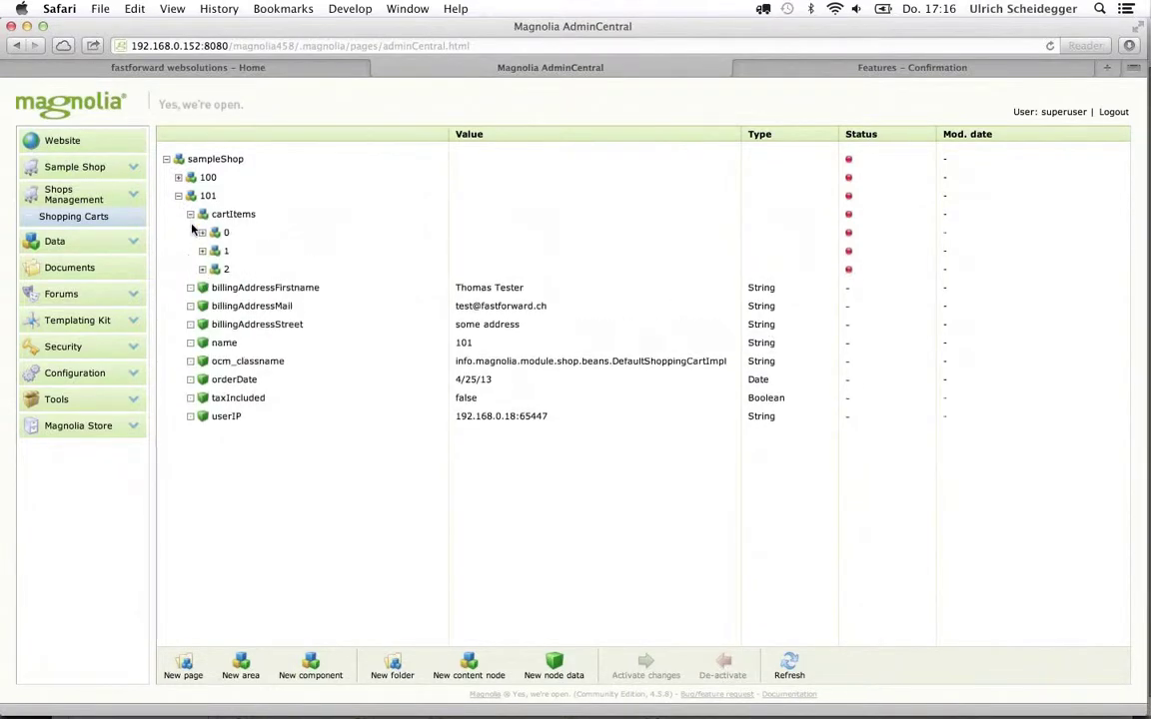
{"action": "left_click", "coordinate": [201, 231]}
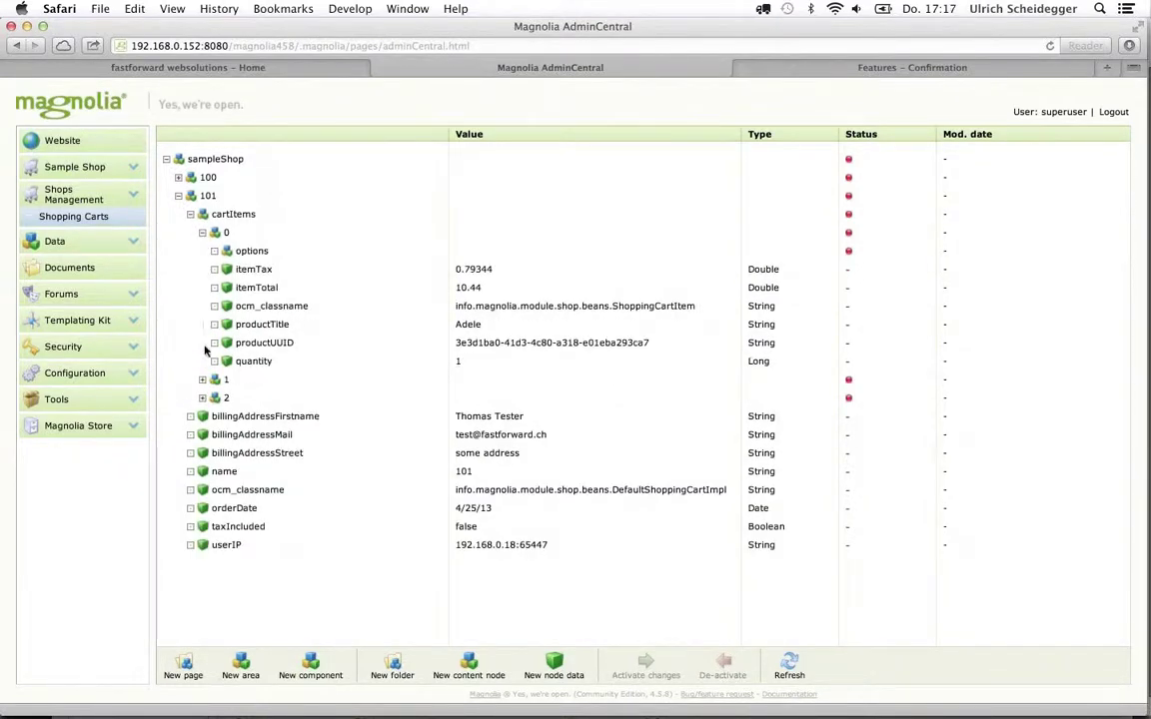
{"action": "left_click", "coordinate": [202, 380]}
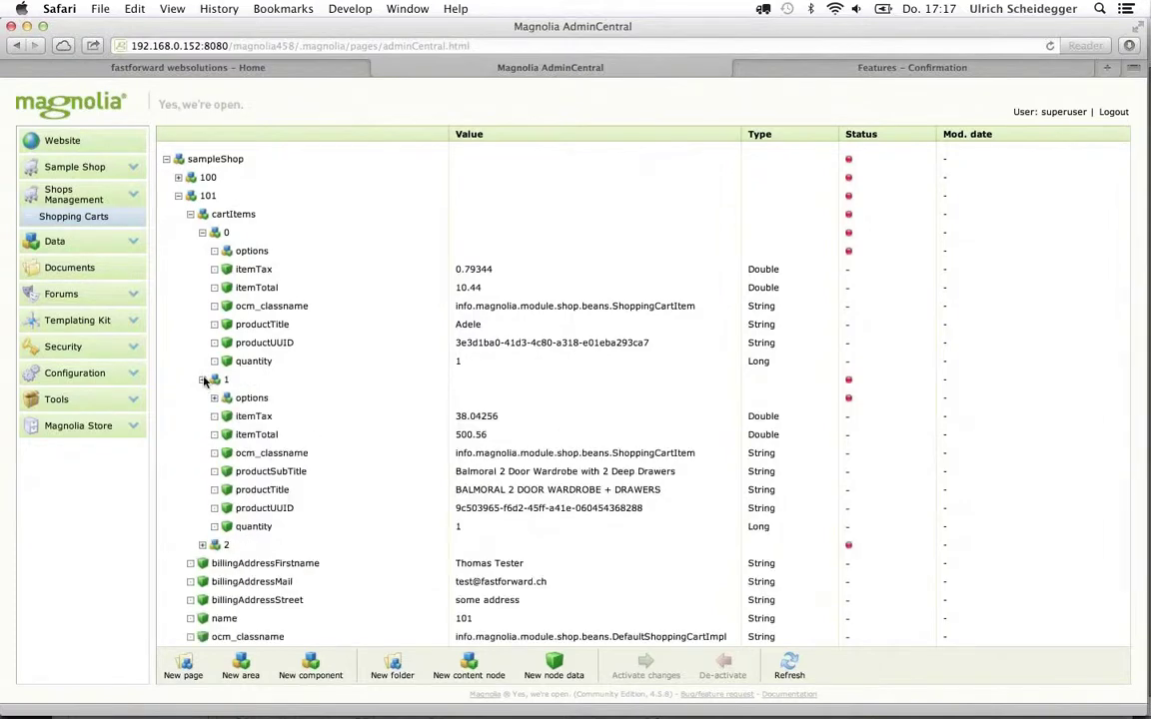
{"action": "left_click", "coordinate": [202, 545]}
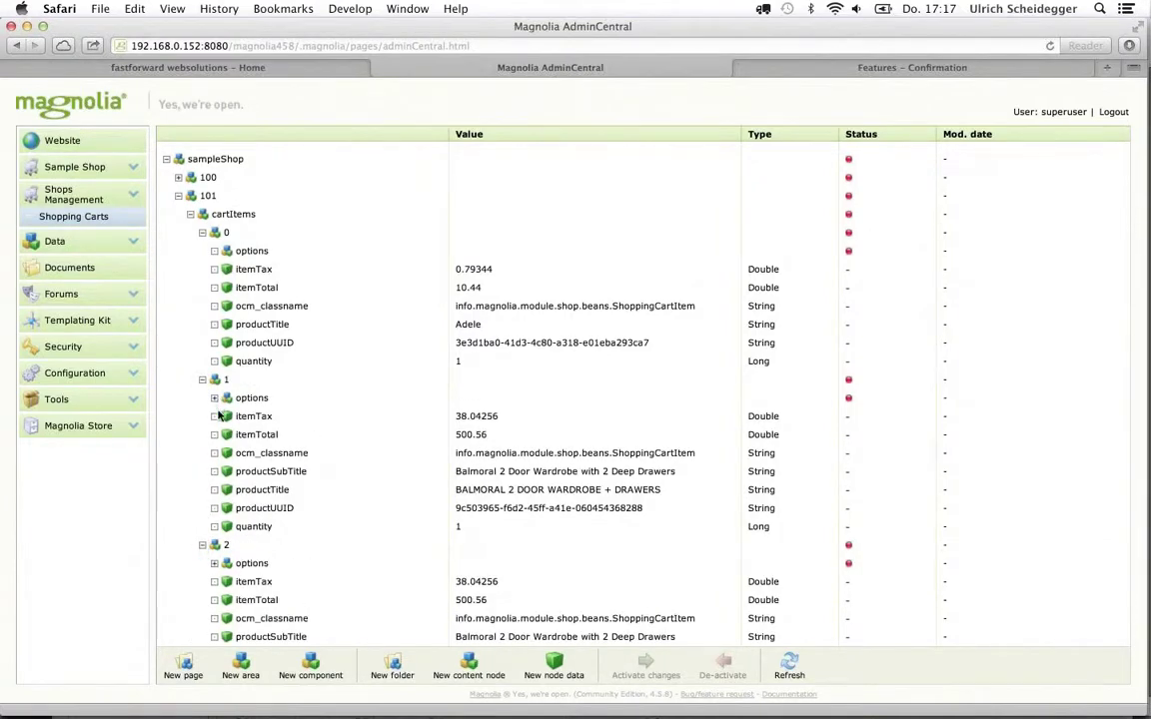
{"action": "scroll", "coordinate": [218, 400], "scroll_direction": "down", "scroll_amount": 3}
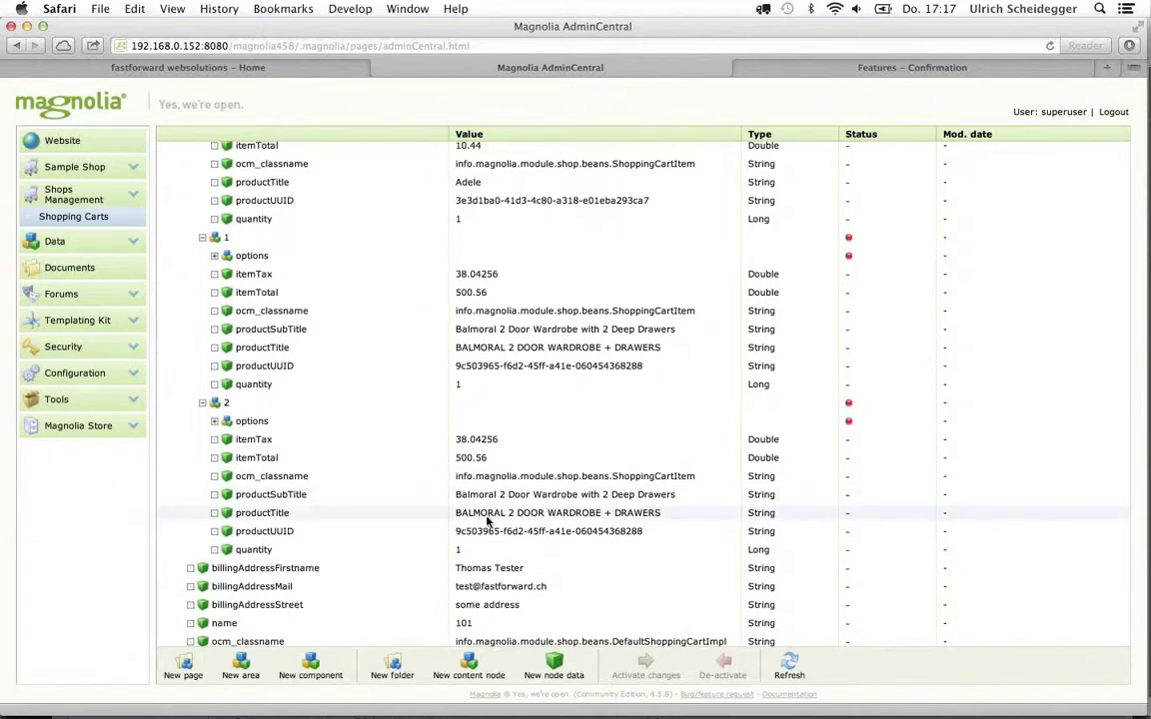
Reveal the wardrobes' Finish options, birch and red, then return to the Confirmation page
{"action": "left_click", "coordinate": [213, 256]}
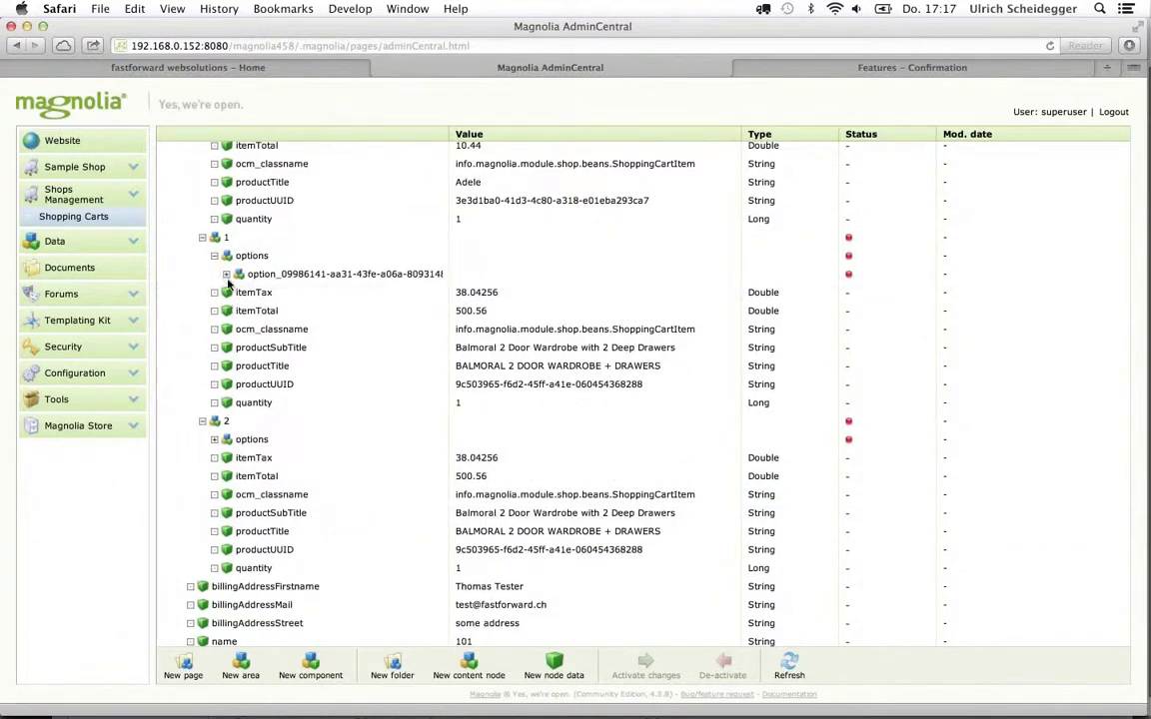
{"action": "left_click", "coordinate": [226, 274]}
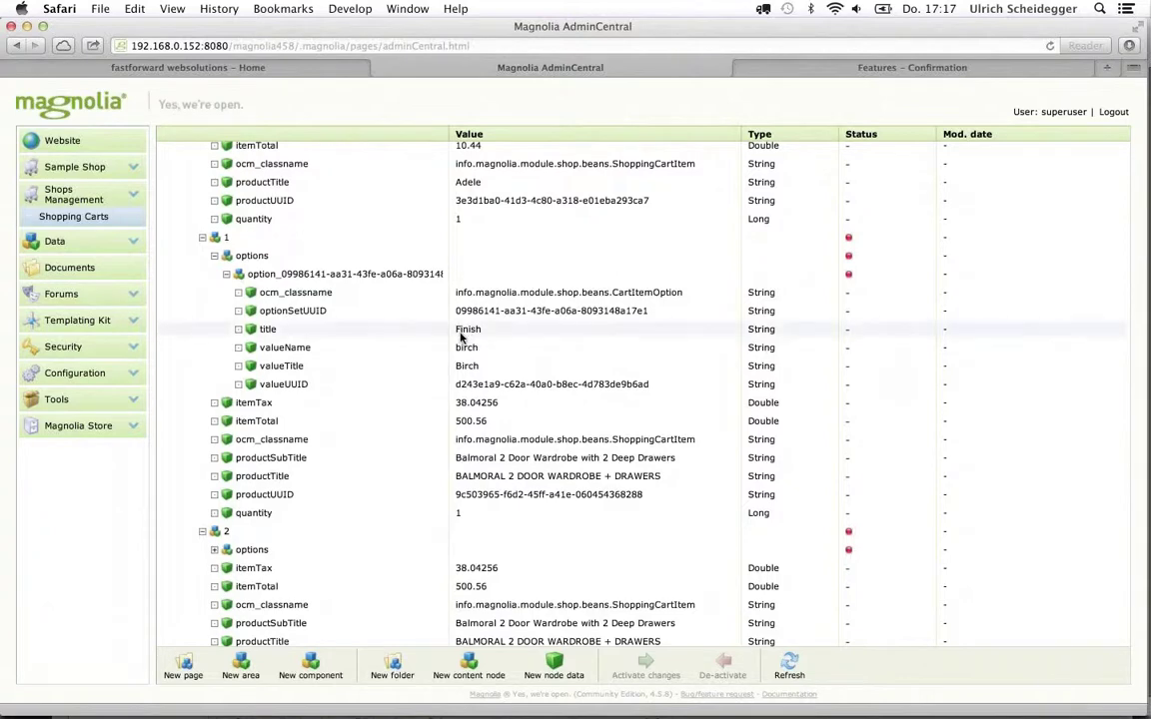
{"action": "left_click", "coordinate": [214, 550]}
{"action": "scroll", "coordinate": [220, 529], "scroll_direction": "down", "scroll_amount": 3}
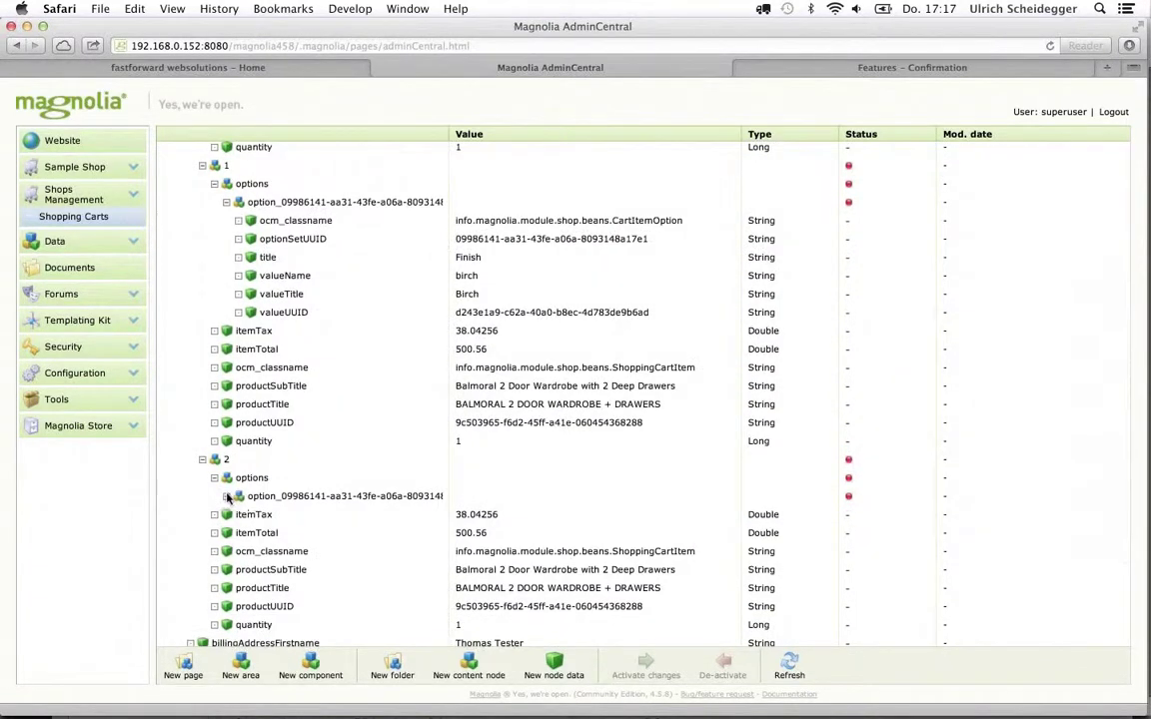
{"action": "left_click", "coordinate": [227, 496]}
{"action": "scroll", "coordinate": [460, 400], "scroll_direction": "down", "scroll_amount": 8}
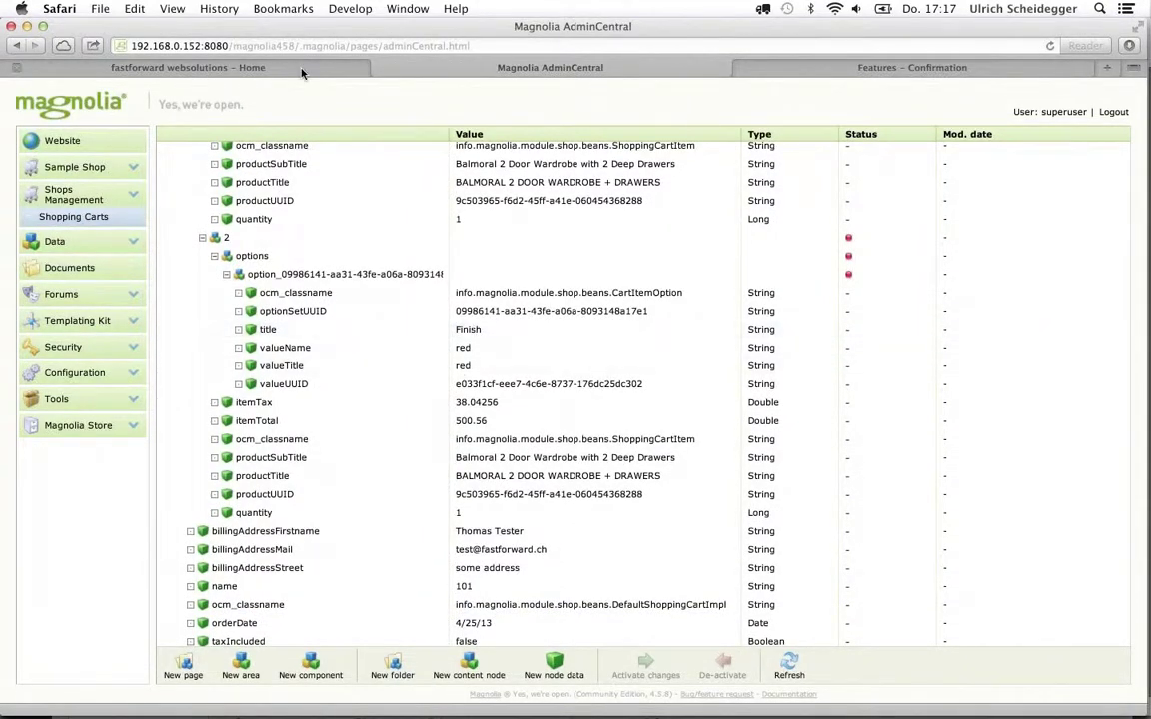
{"action": "left_click", "coordinate": [810, 66]}
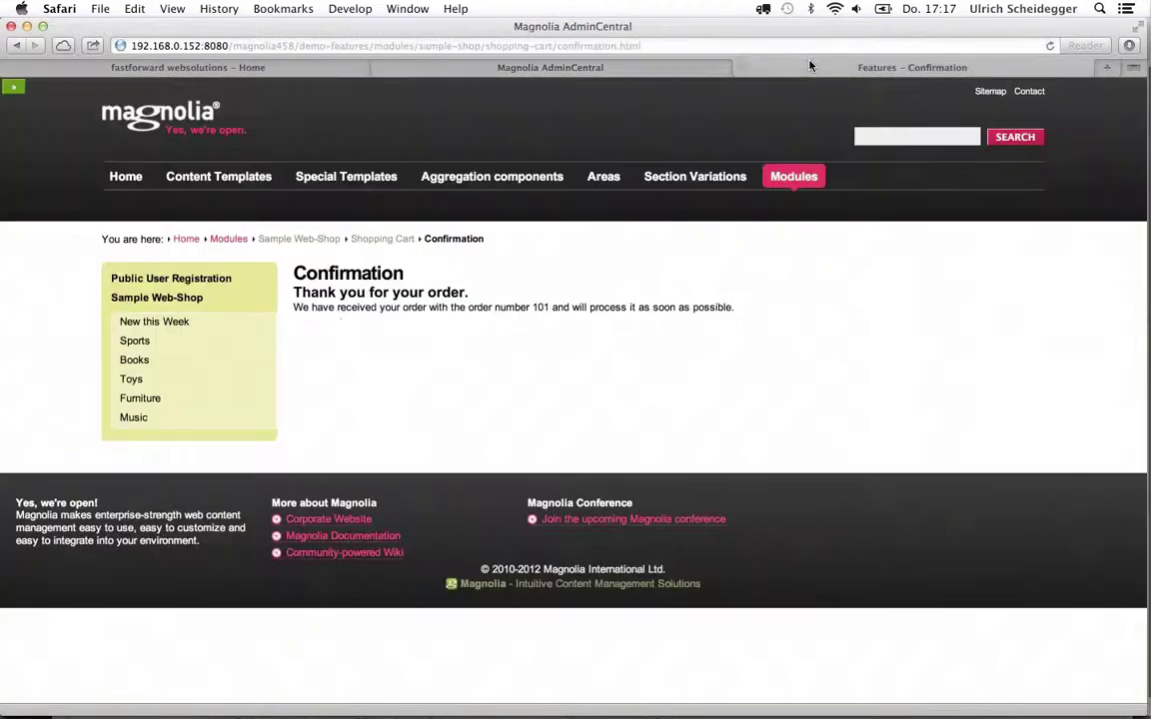
Check the Endura Singletrack Shorts 2010 page under Sports > Clothing, then return to AdminCentral
{"action": "left_click", "coordinate": [136, 342]}
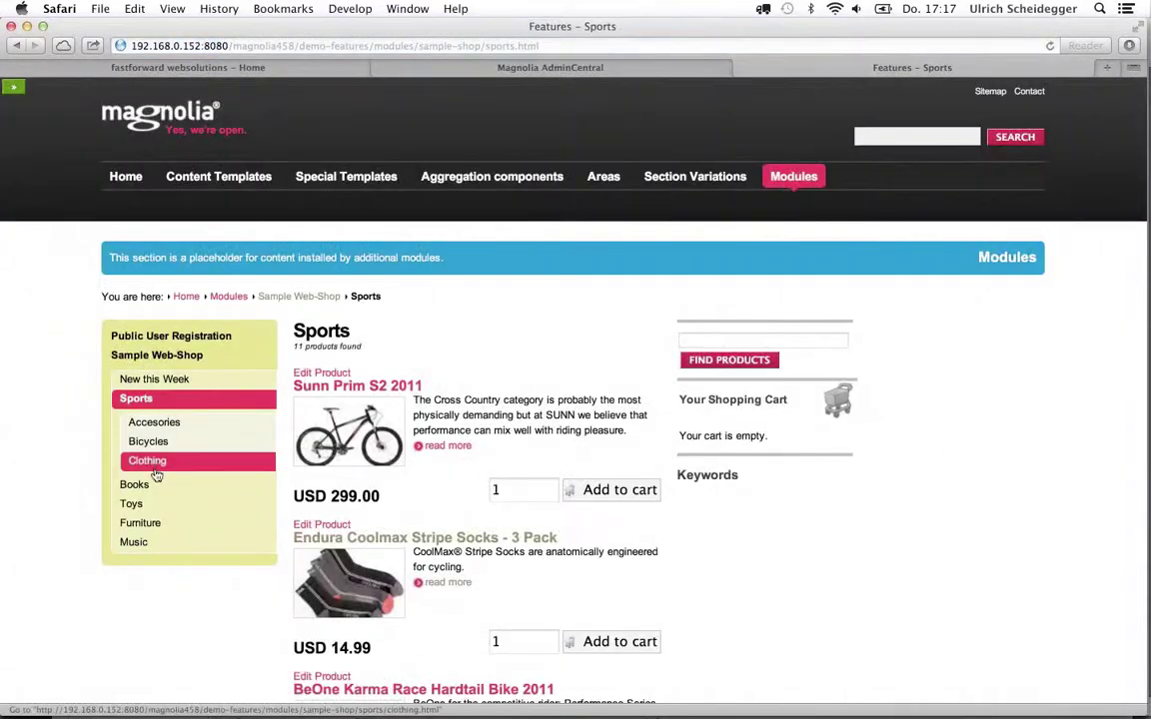
{"action": "left_click", "coordinate": [154, 462]}
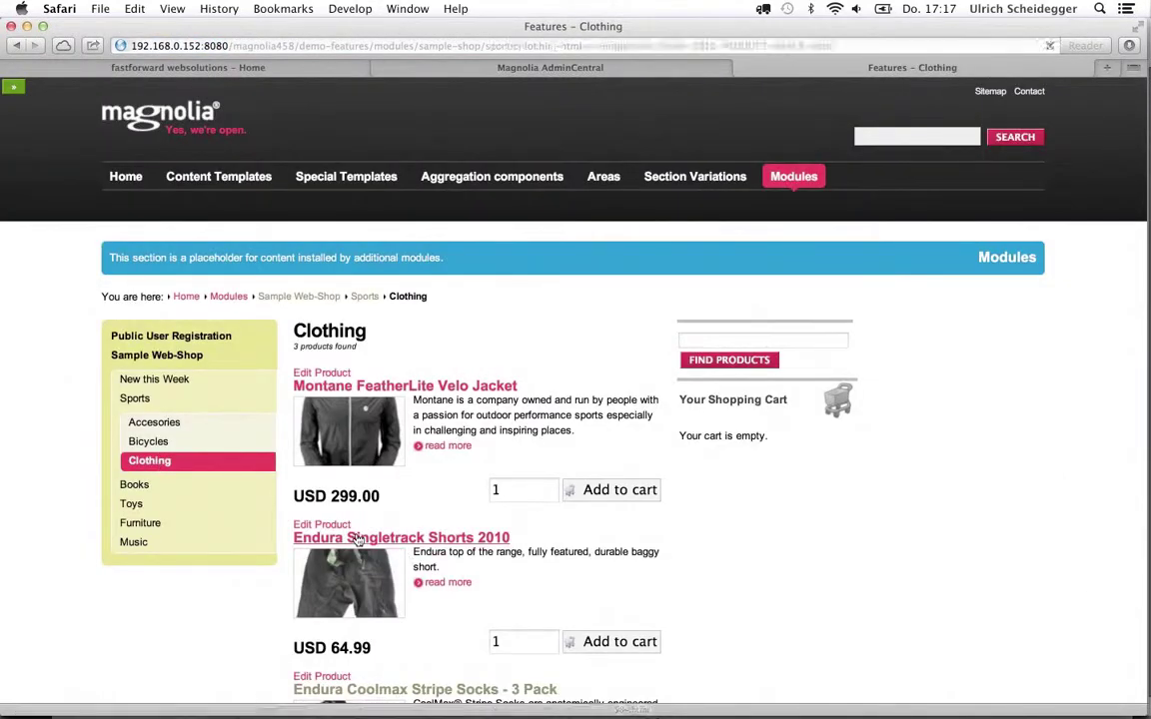
{"action": "left_click", "coordinate": [357, 538]}
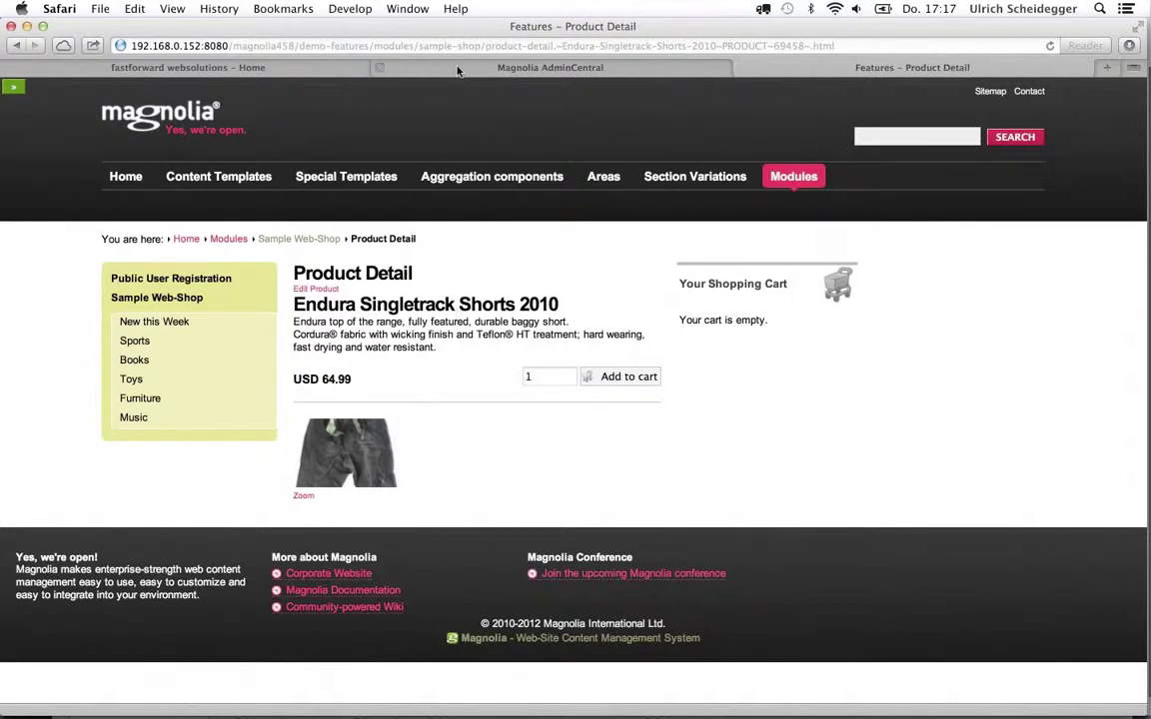
{"action": "left_click", "coordinate": [377, 66]}
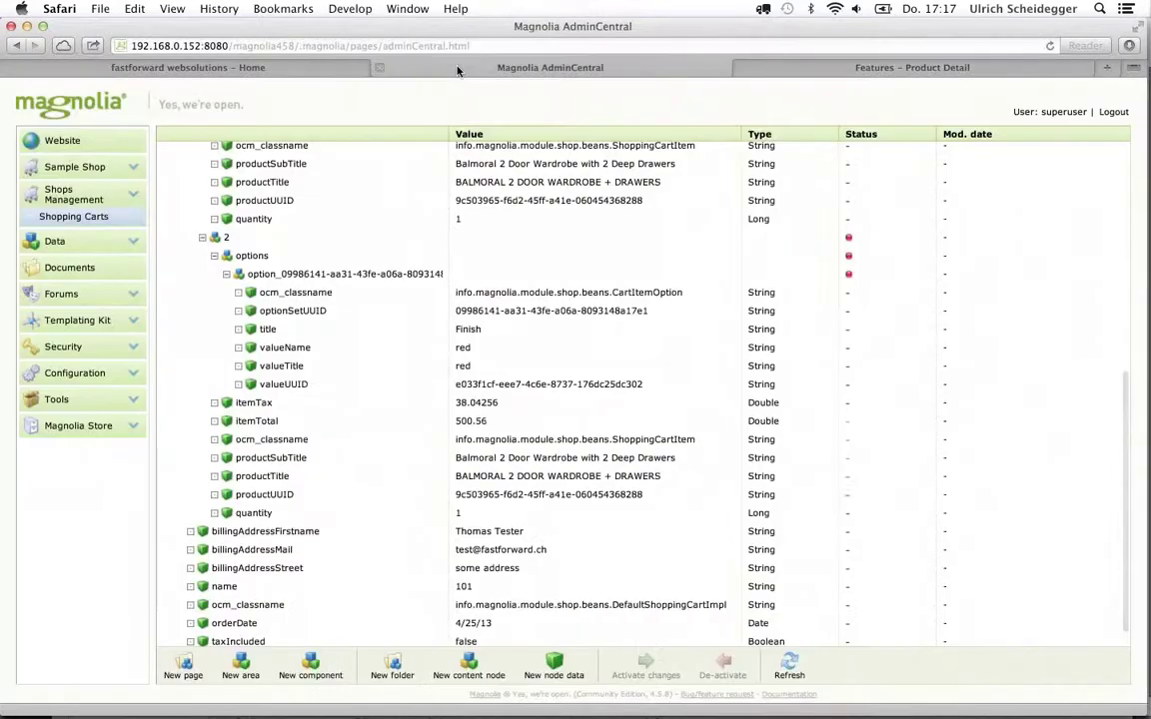
In Sample Shop products, expand Outdoors > Shorts and select product 69458
{"action": "left_click", "coordinate": [62, 169]}
{"action": "left_click", "coordinate": [58, 246]}
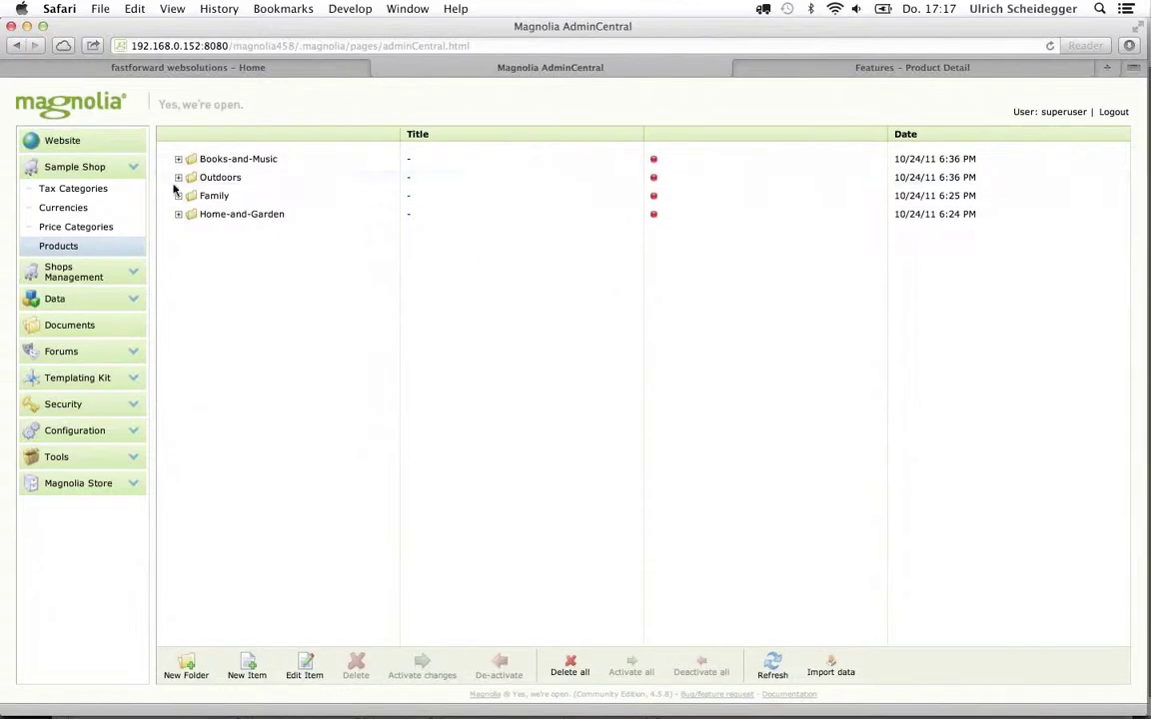
{"action": "left_click", "coordinate": [179, 178]}
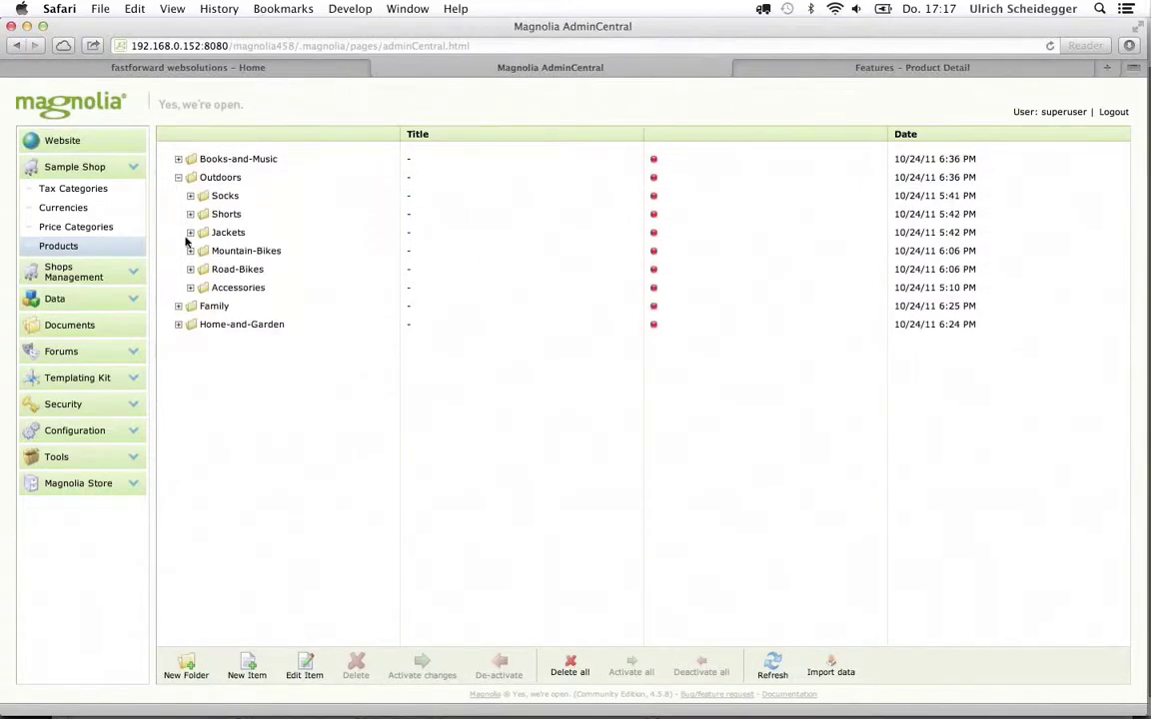
{"action": "left_click", "coordinate": [189, 214]}
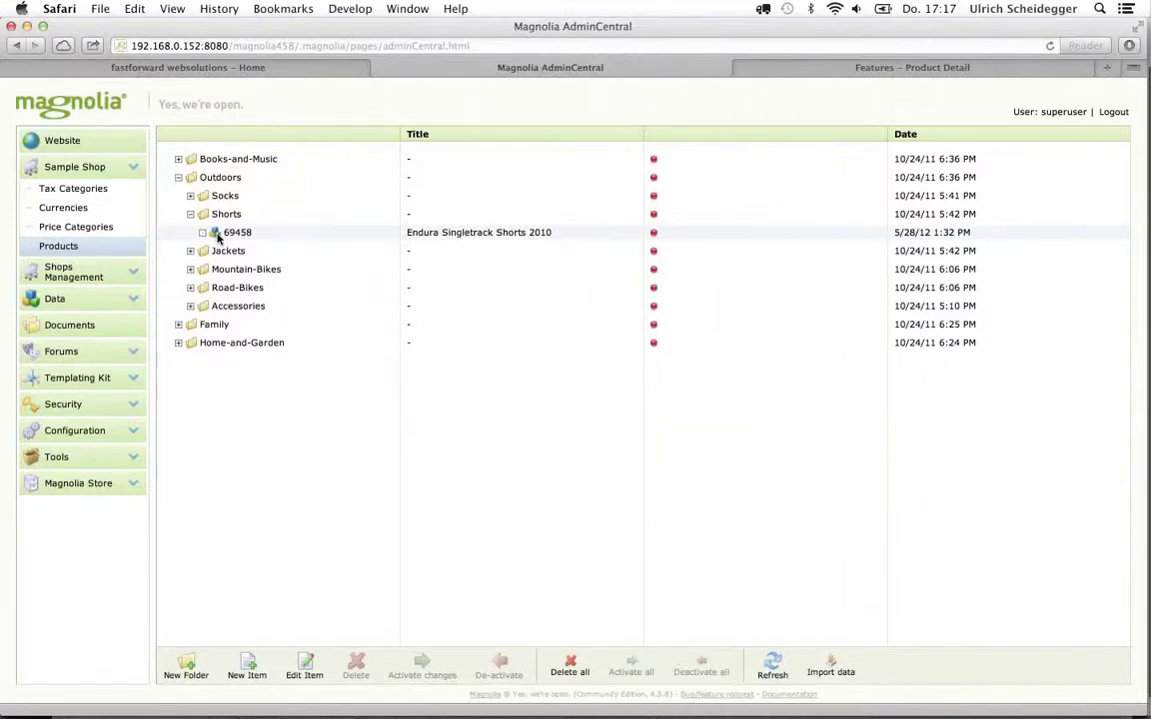
{"action": "left_click", "coordinate": [218, 236]}
Create a new item named size, titled Size / Grösse, under product 69458
{"action": "right_click", "coordinate": [218, 236]}
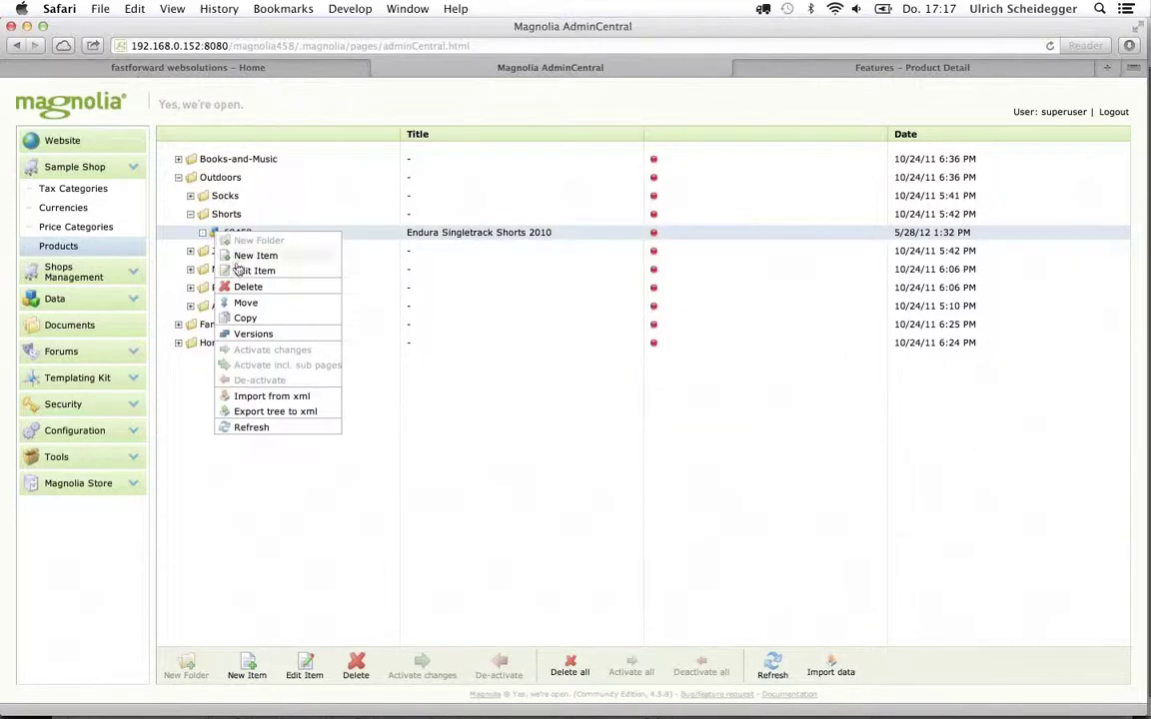
{"action": "left_click", "coordinate": [252, 256]}
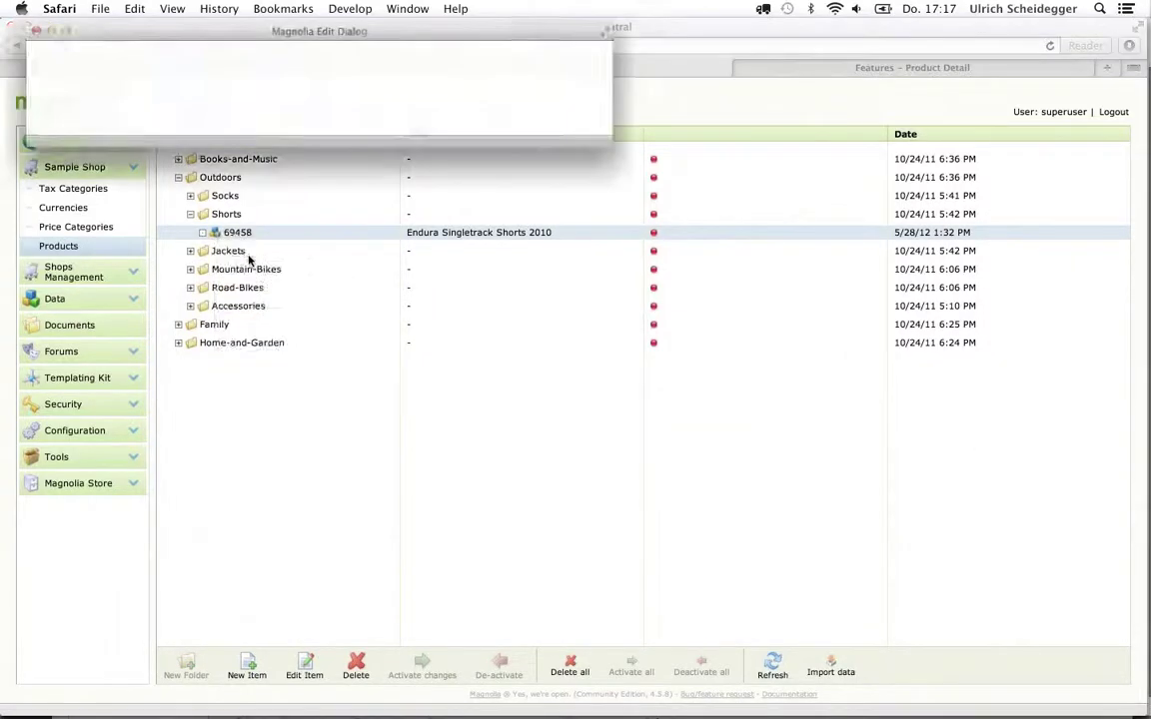
{"action": "left_click", "coordinate": [228, 122]}
{"action": "type", "text": "size"}
{"action": "key", "text": "Tab"}
{"action": "type", "text": "Size"}
{"action": "key", "text": "Tab"}
{"action": "type", "text": "Grösse"}
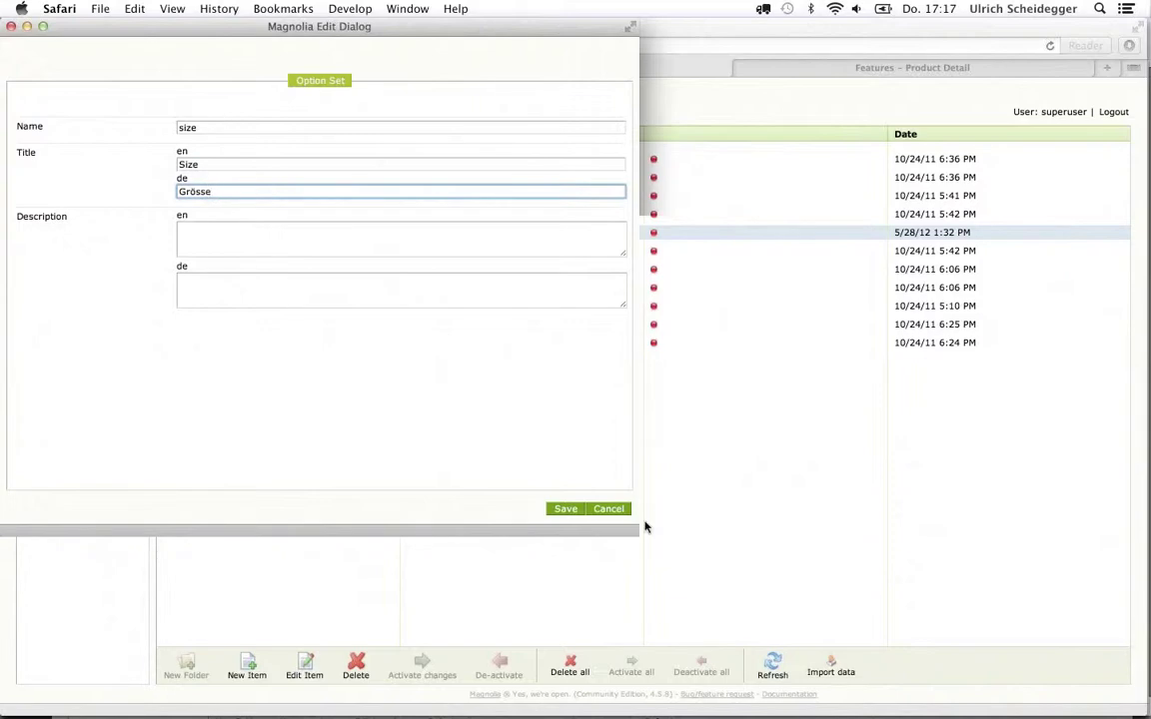
{"action": "left_click", "coordinate": [563, 509]}
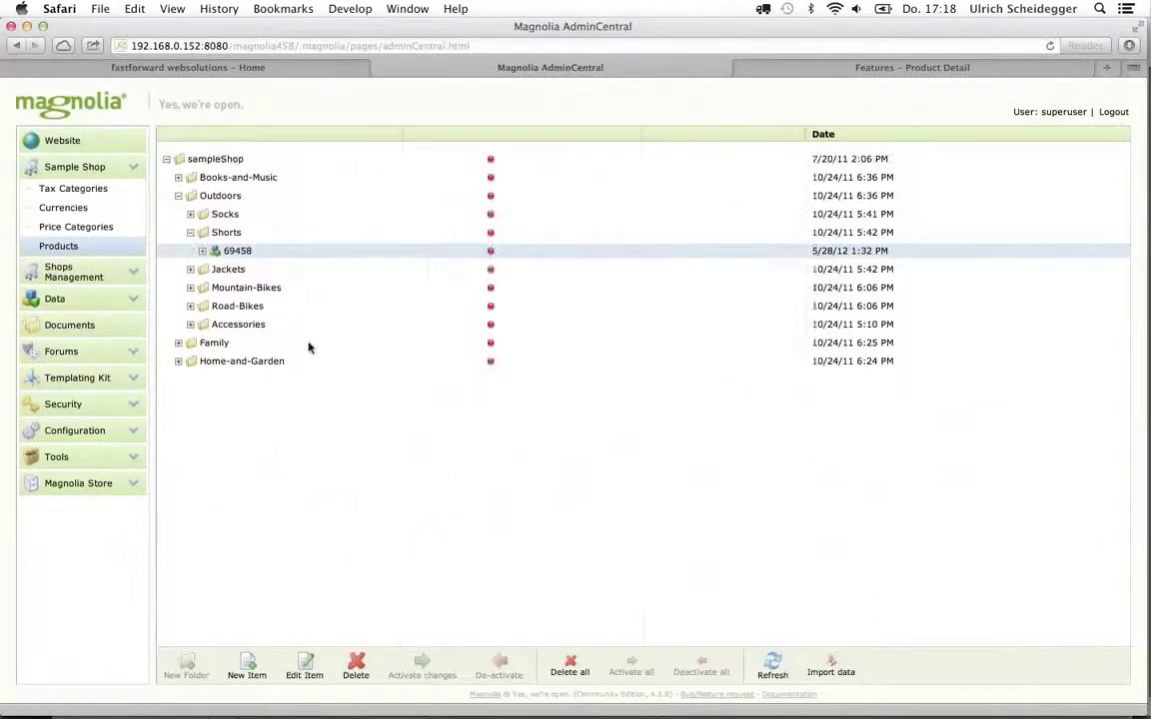
{"action": "left_click", "coordinate": [202, 251]}
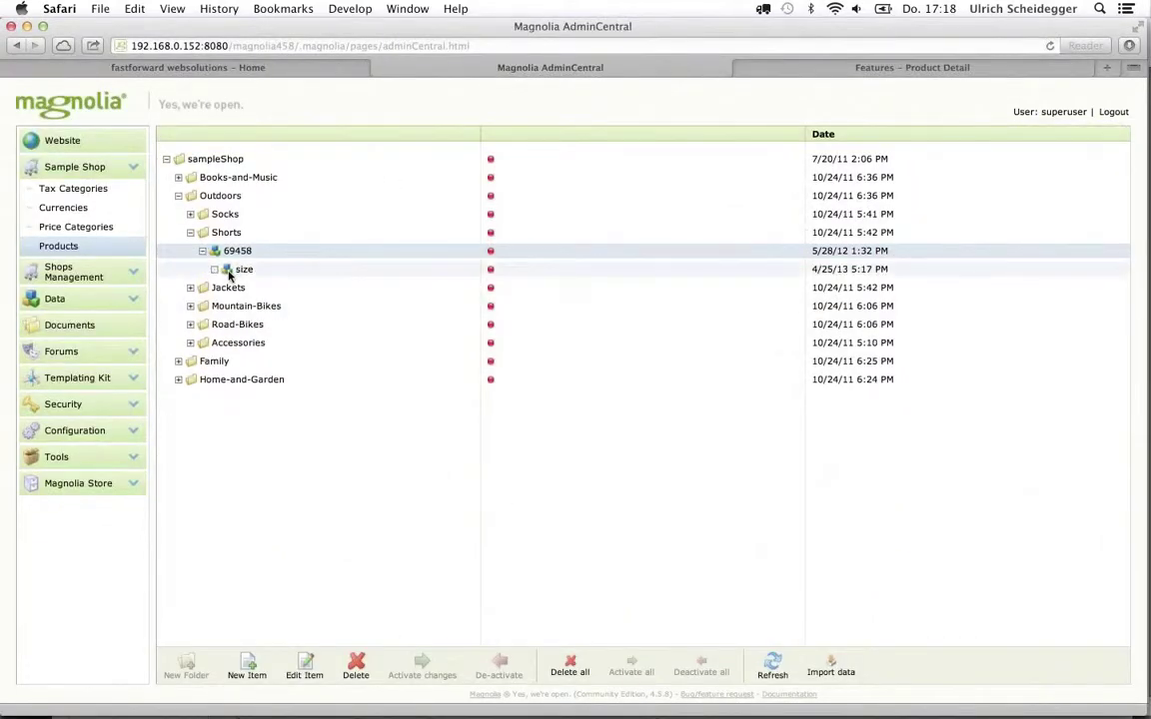
Add option s with English and German titles S to the size set
{"action": "right_click", "coordinate": [222, 271]}
{"action": "left_click", "coordinate": [261, 308]}
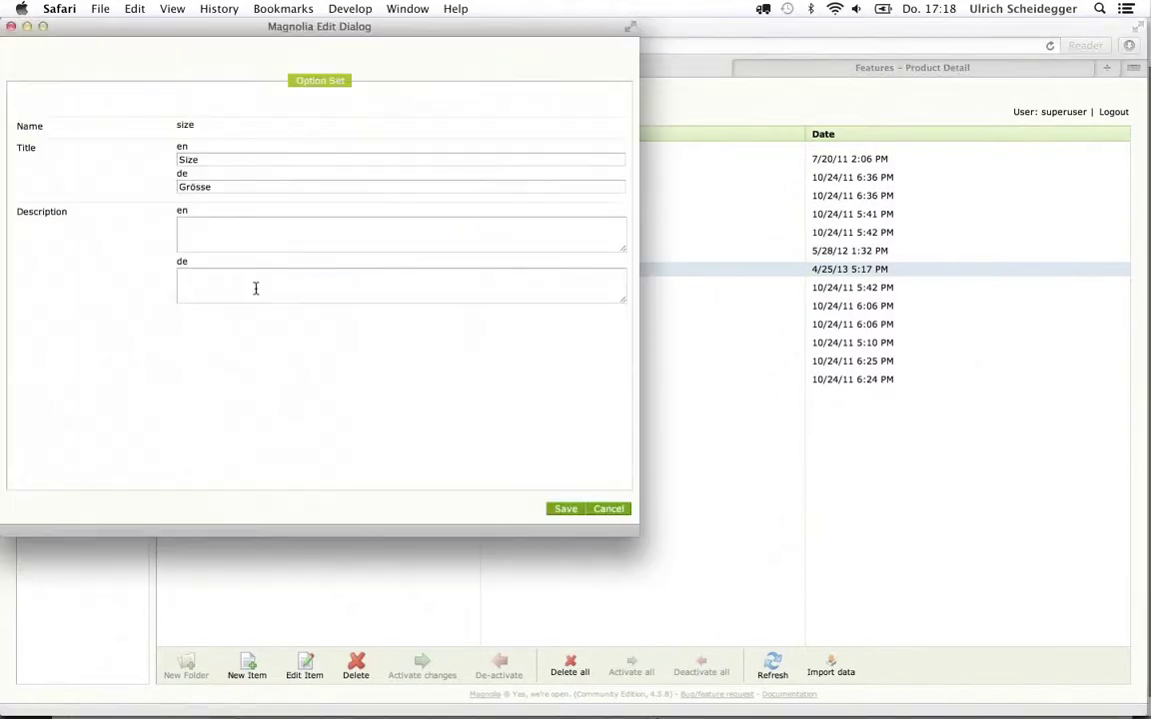
{"action": "left_click", "coordinate": [618, 509]}
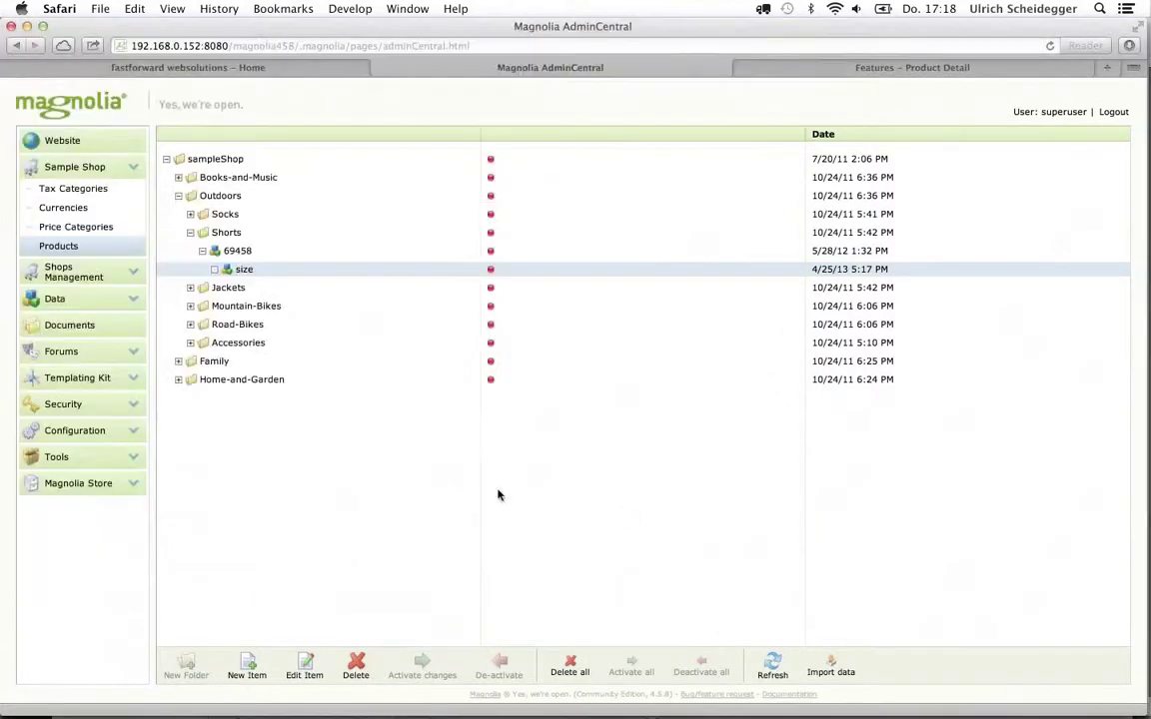
{"action": "right_click", "coordinate": [228, 276]}
{"action": "left_click", "coordinate": [258, 296]}
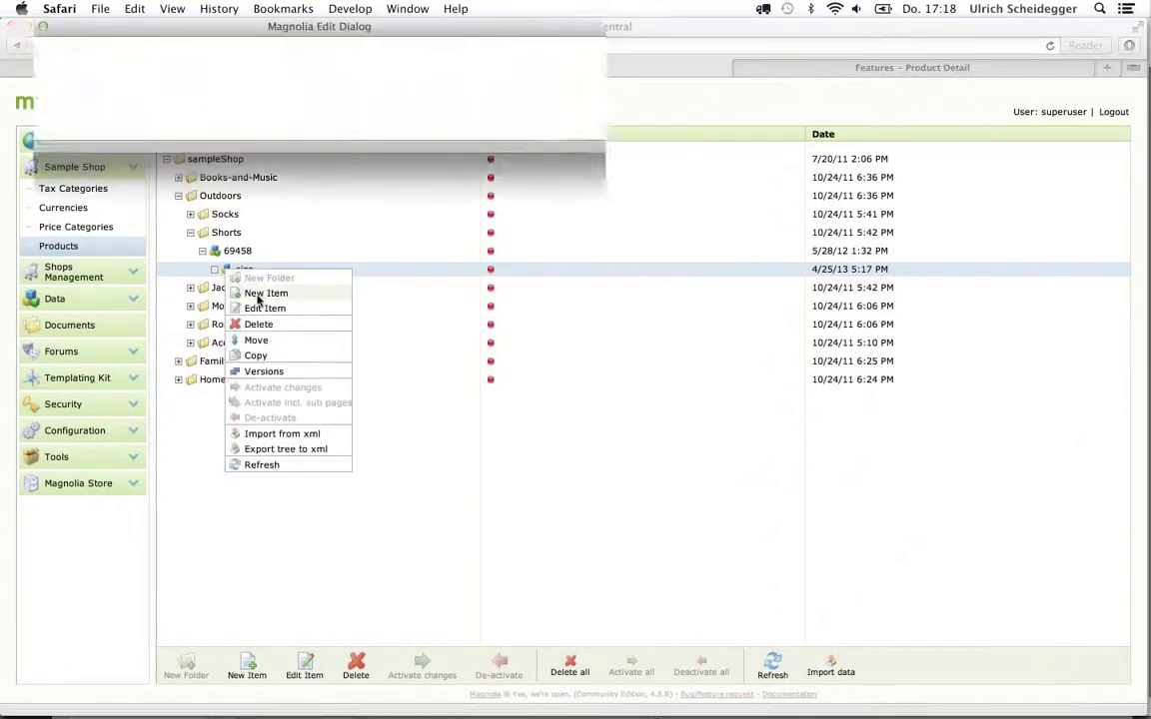
{"action": "left_click", "coordinate": [218, 126]}
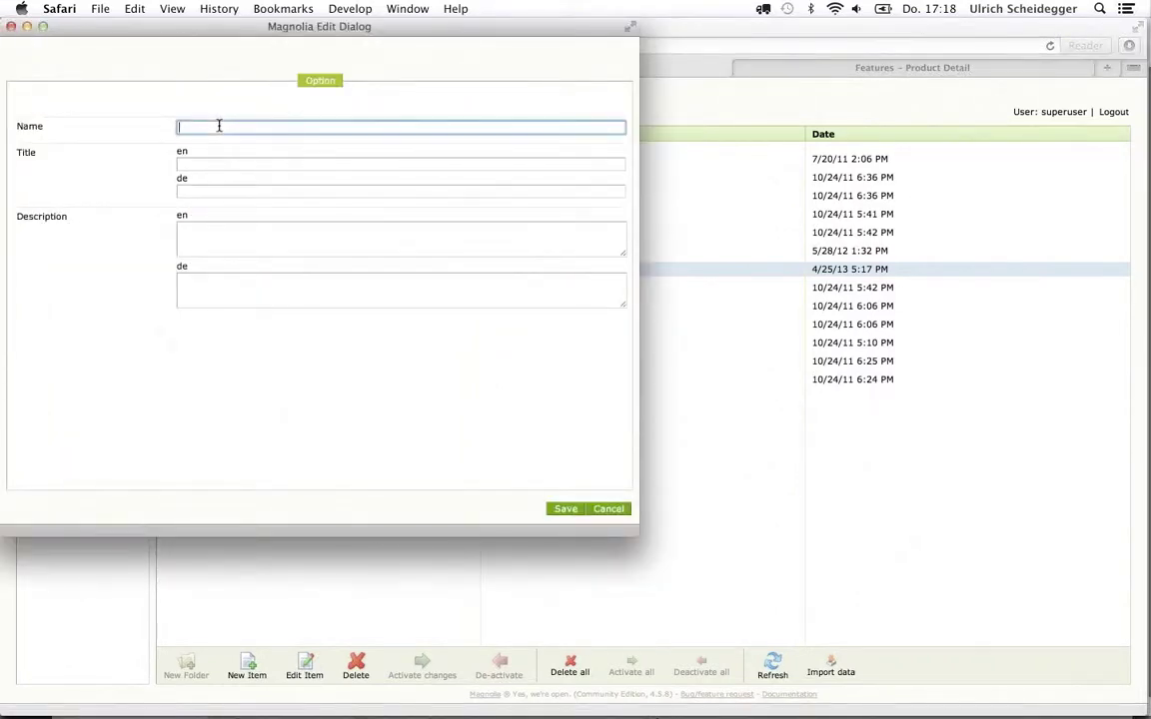
{"action": "type", "text": "s"}
{"action": "key", "text": "Tab"}
{"action": "type", "text": "S"}
{"action": "key", "text": "Tab"}
{"action": "type", "text": "S"}
{"action": "left_click", "coordinate": [568, 508]}
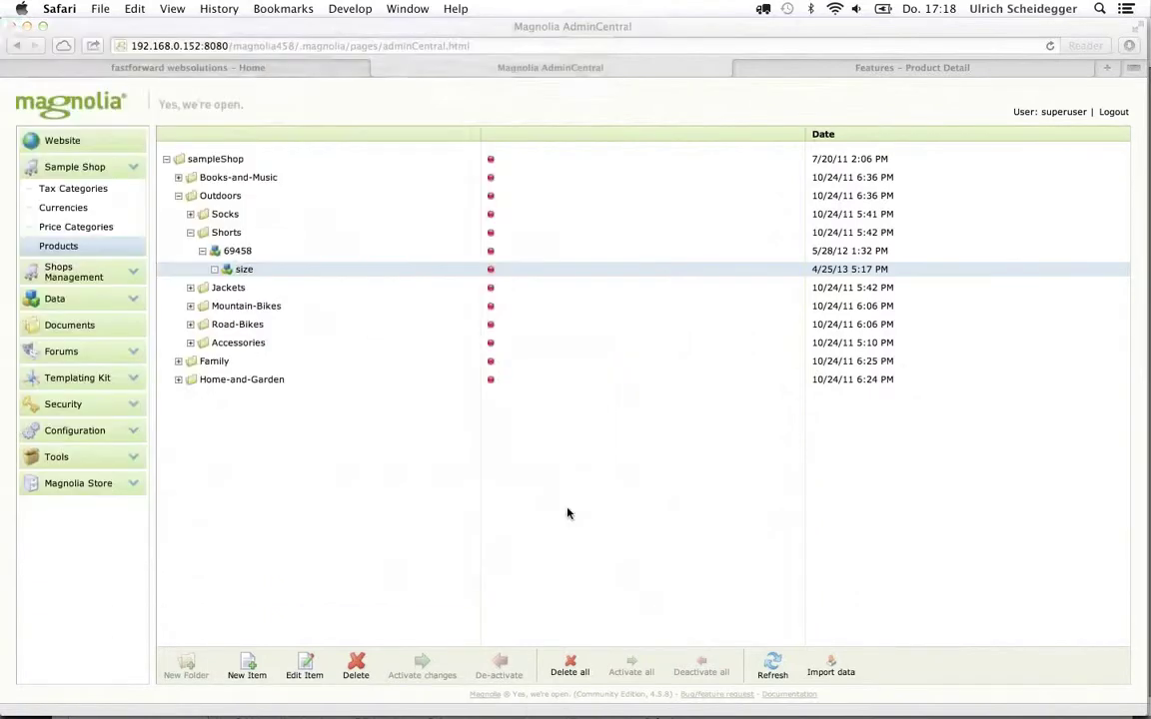
{"action": "left_click", "coordinate": [214, 270]}
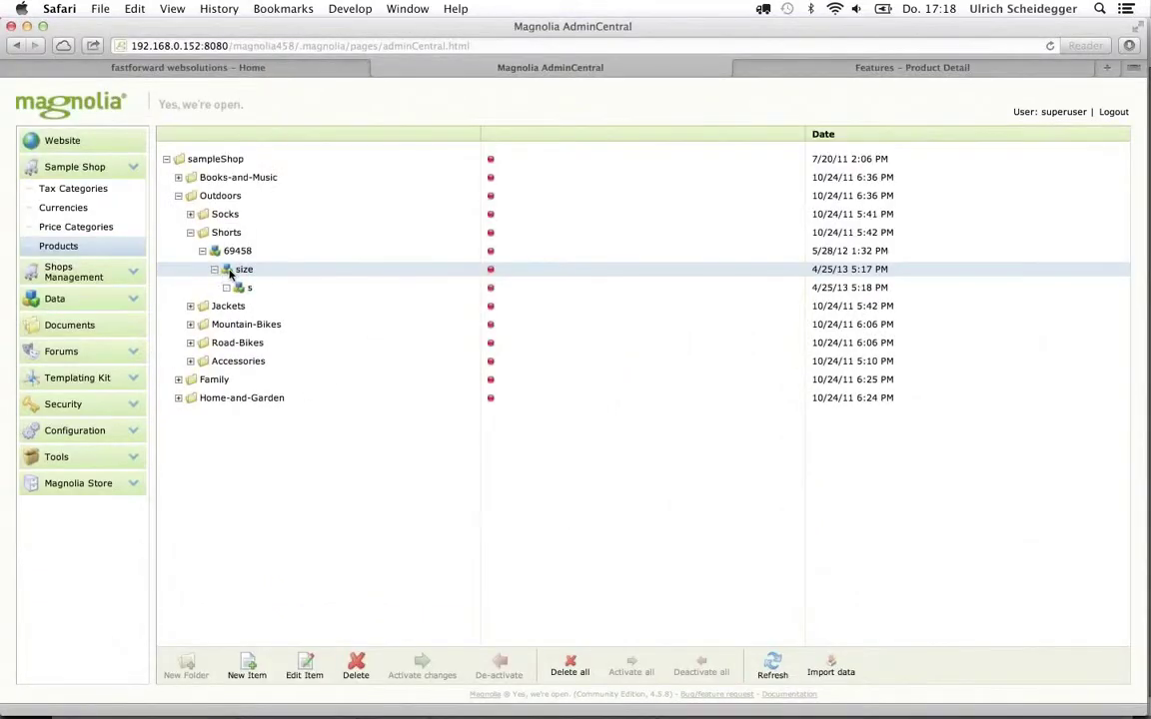
Add option m titled M / M and expand size to show both options
{"action": "right_click", "coordinate": [228, 270]}
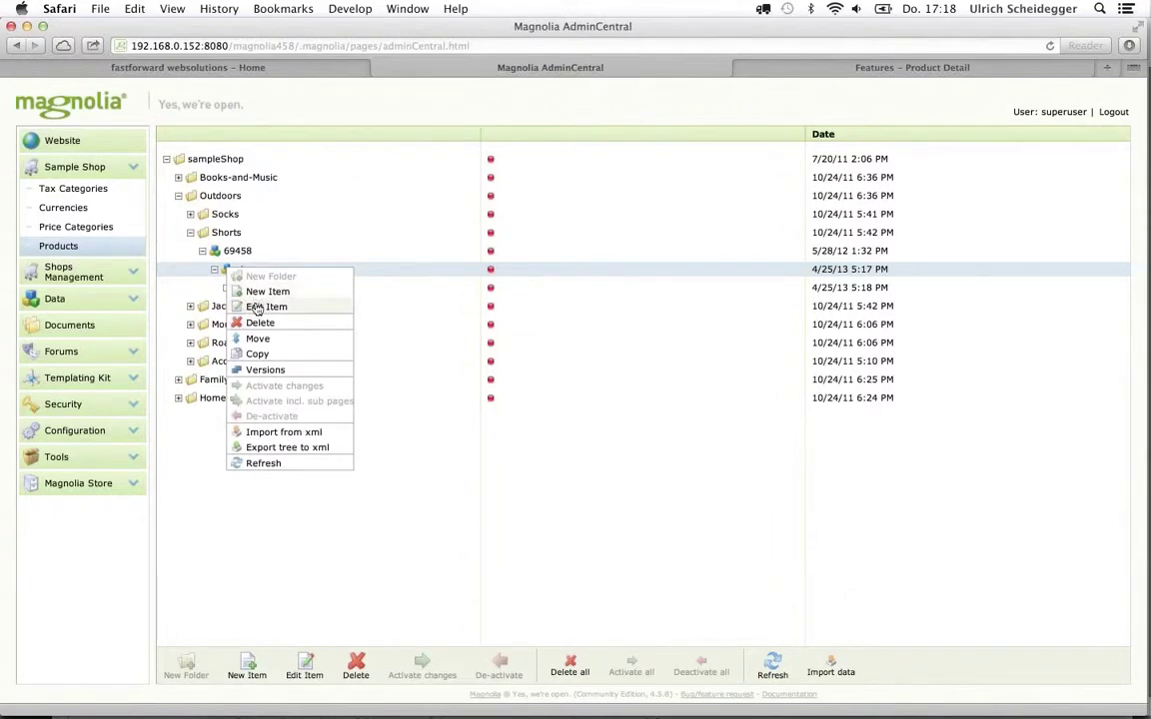
{"action": "left_click", "coordinate": [262, 307]}
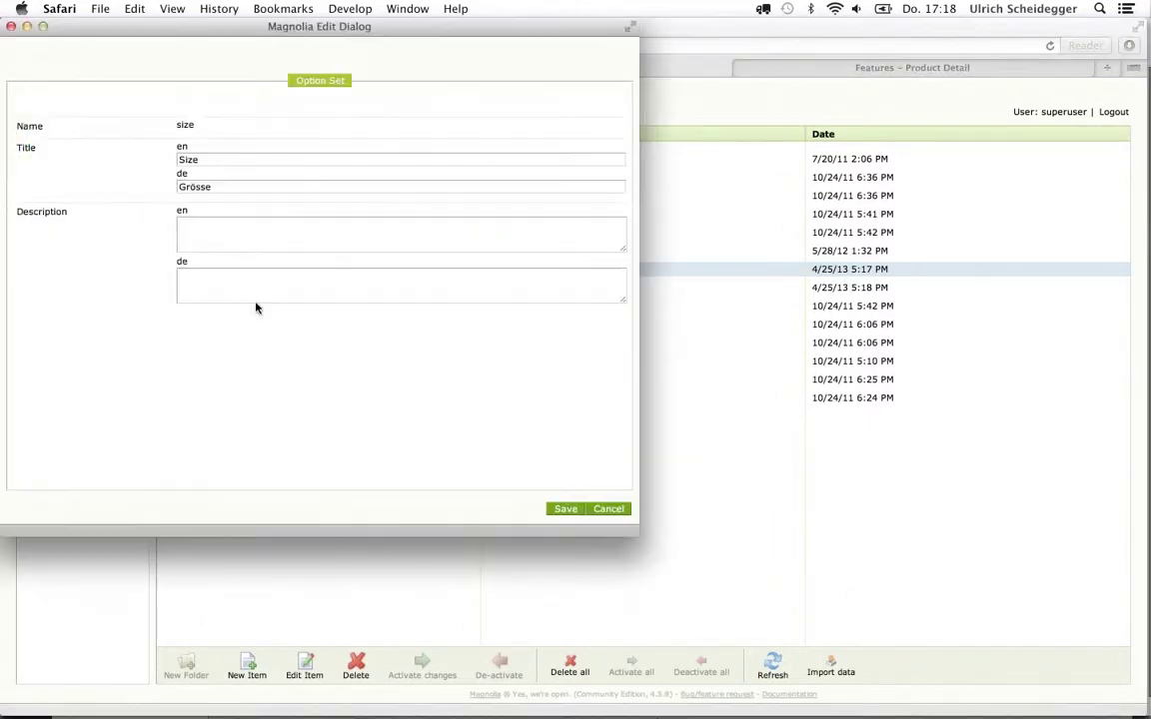
{"action": "left_click", "coordinate": [608, 509]}
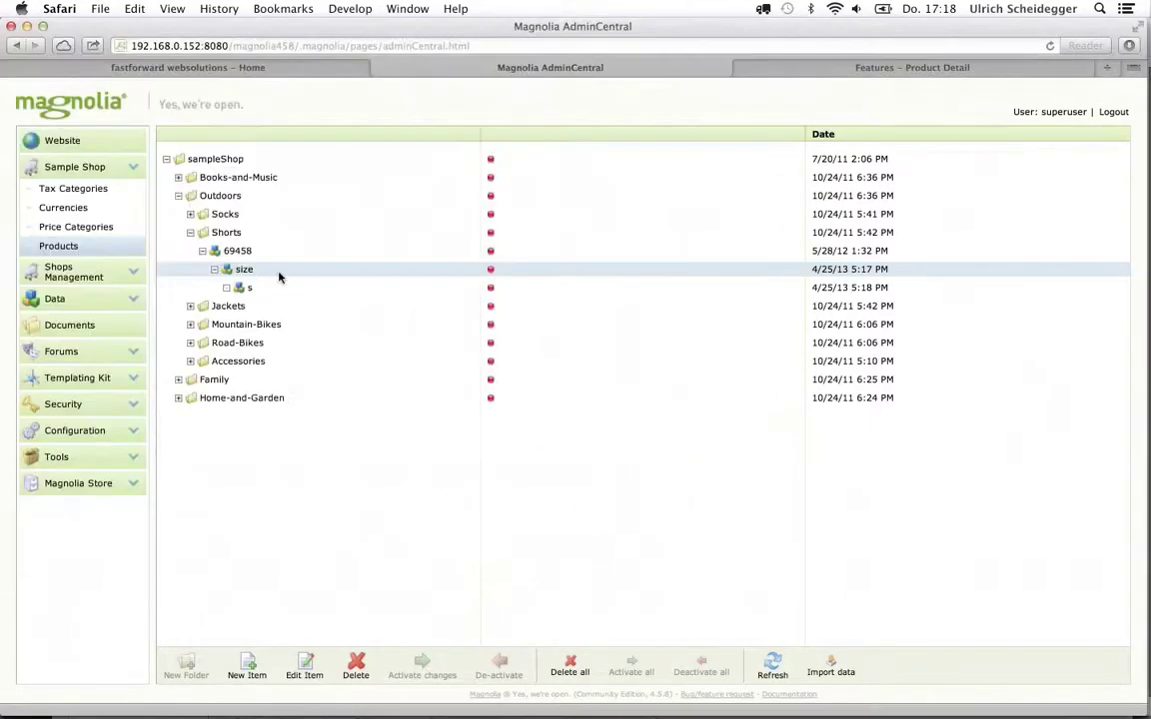
{"action": "right_click", "coordinate": [227, 277]}
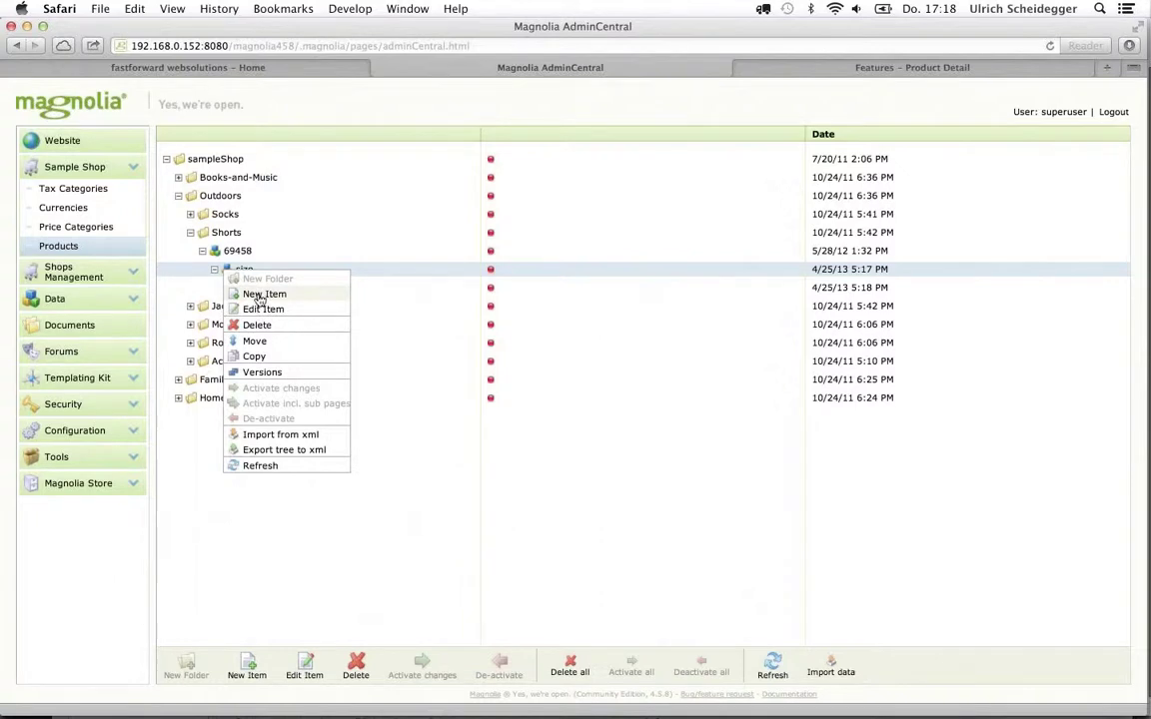
{"action": "left_click", "coordinate": [262, 293]}
{"action": "left_click", "coordinate": [262, 122]}
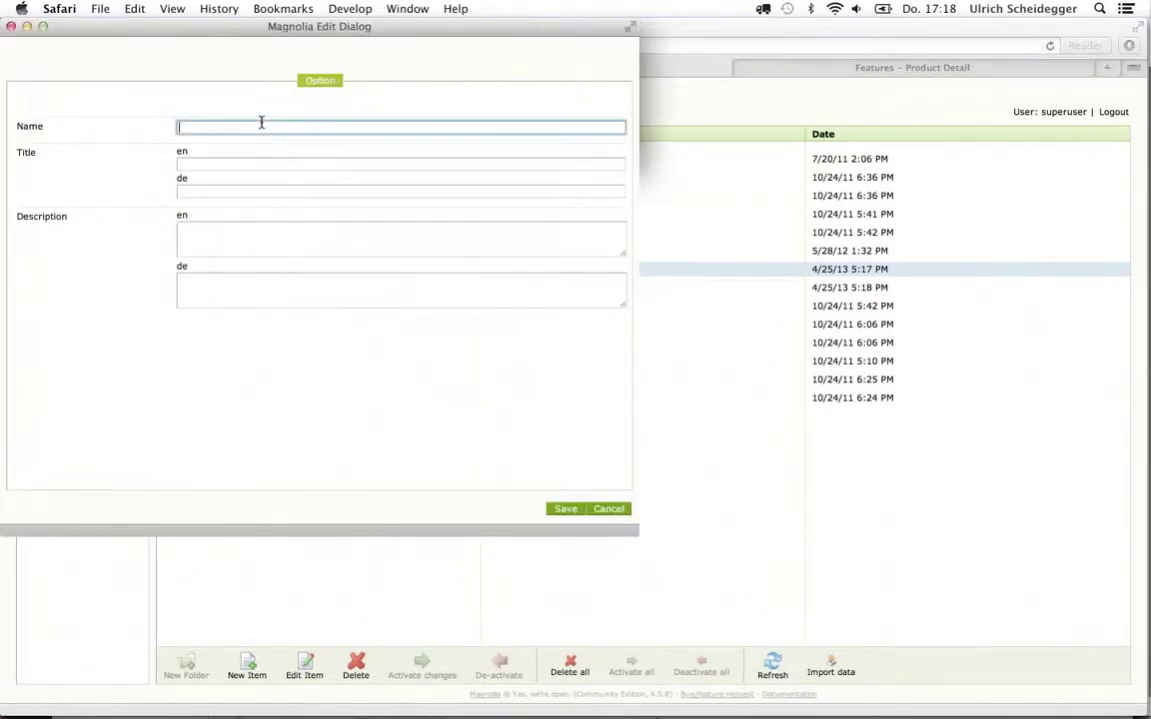
{"action": "type", "text": "m"}
{"action": "key", "text": "Tab"}
{"action": "type", "text": "M"}
{"action": "key", "text": "Tab"}
{"action": "type", "text": "M"}
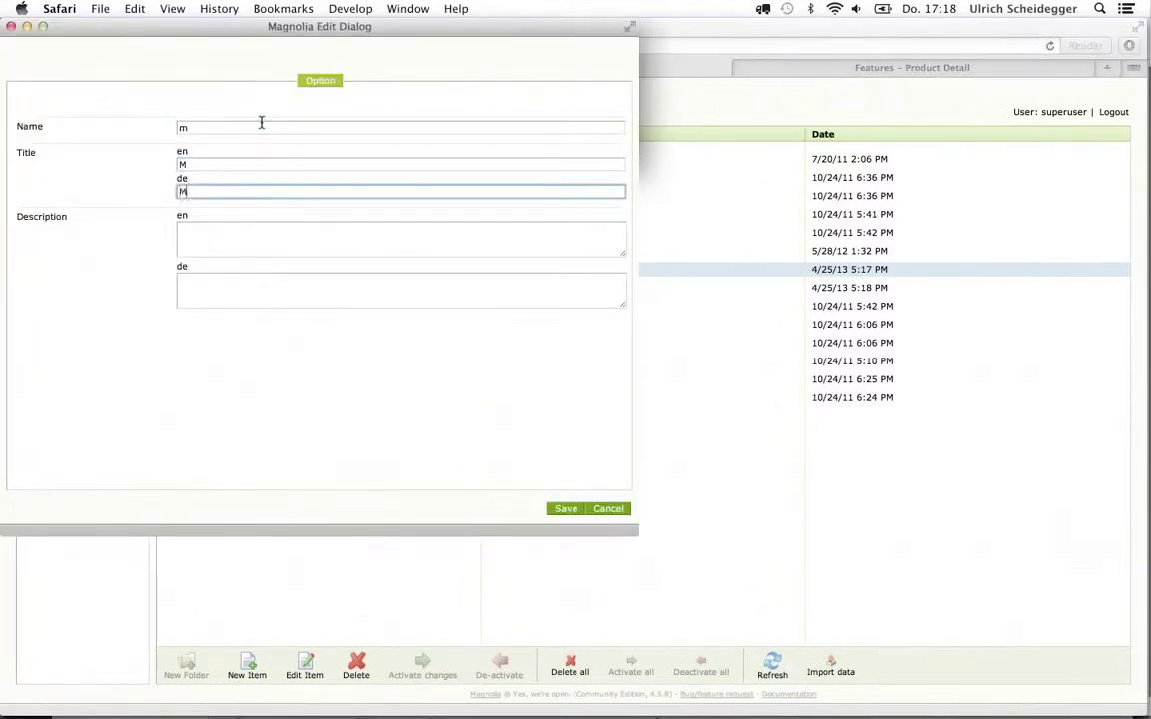
{"action": "left_click", "coordinate": [562, 510]}
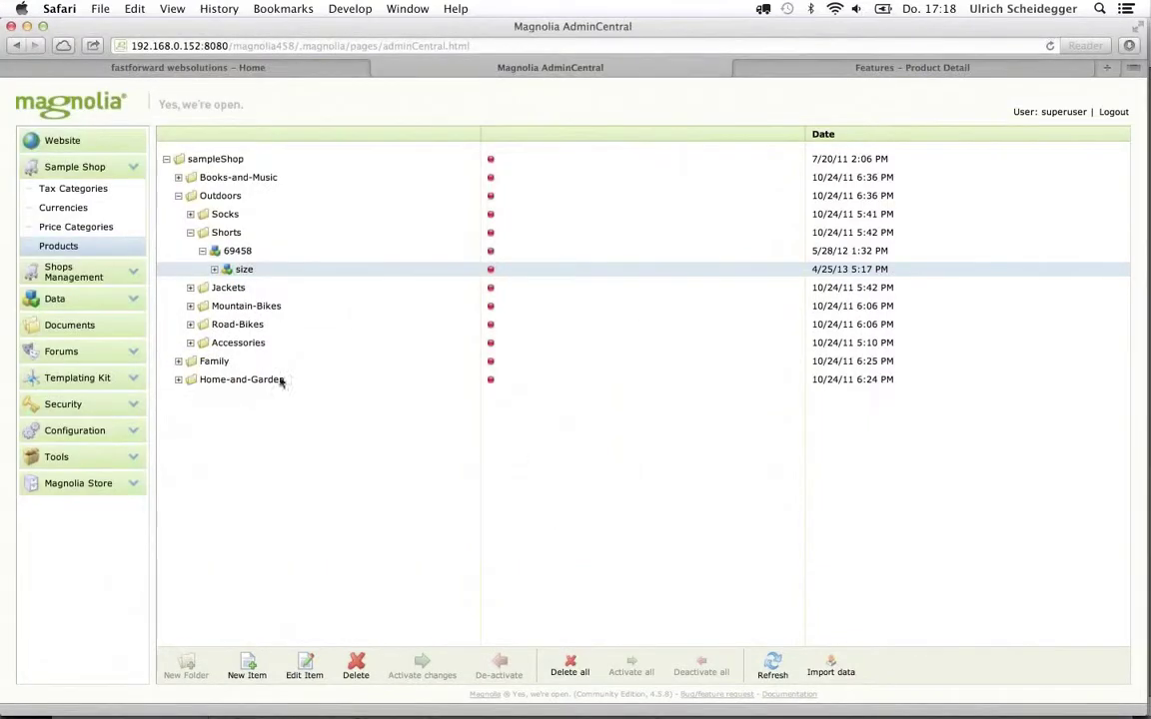
{"action": "left_click", "coordinate": [214, 270]}
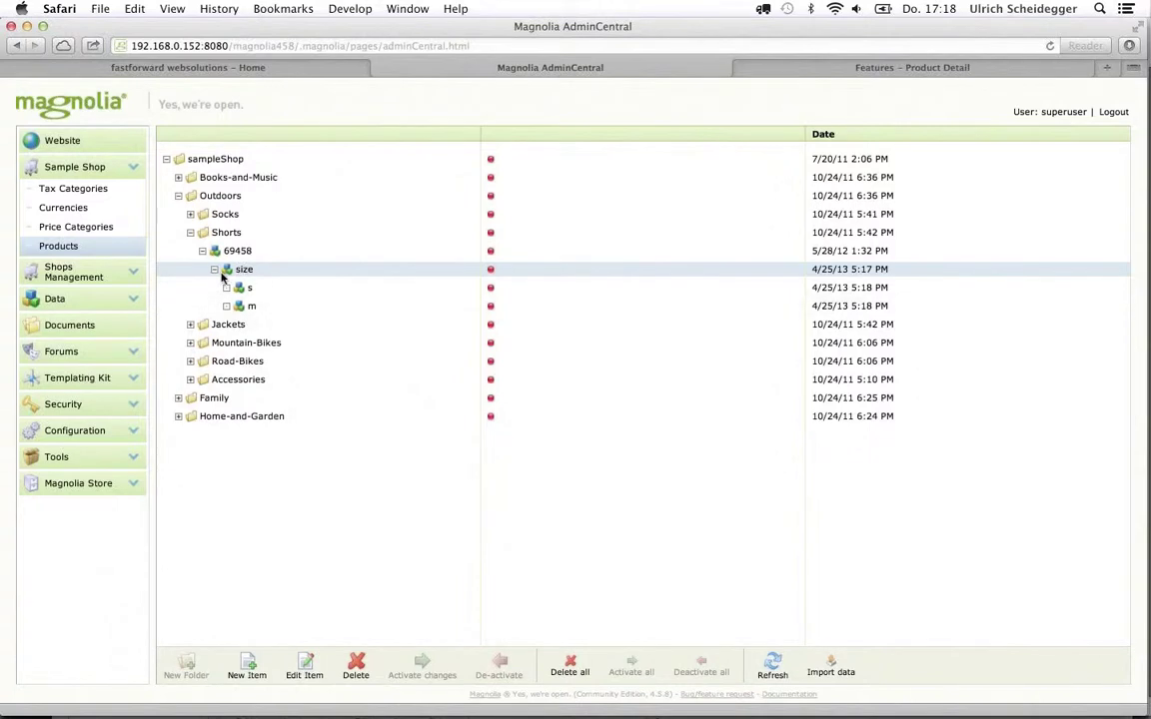
{"action": "right_click", "coordinate": [225, 277]}
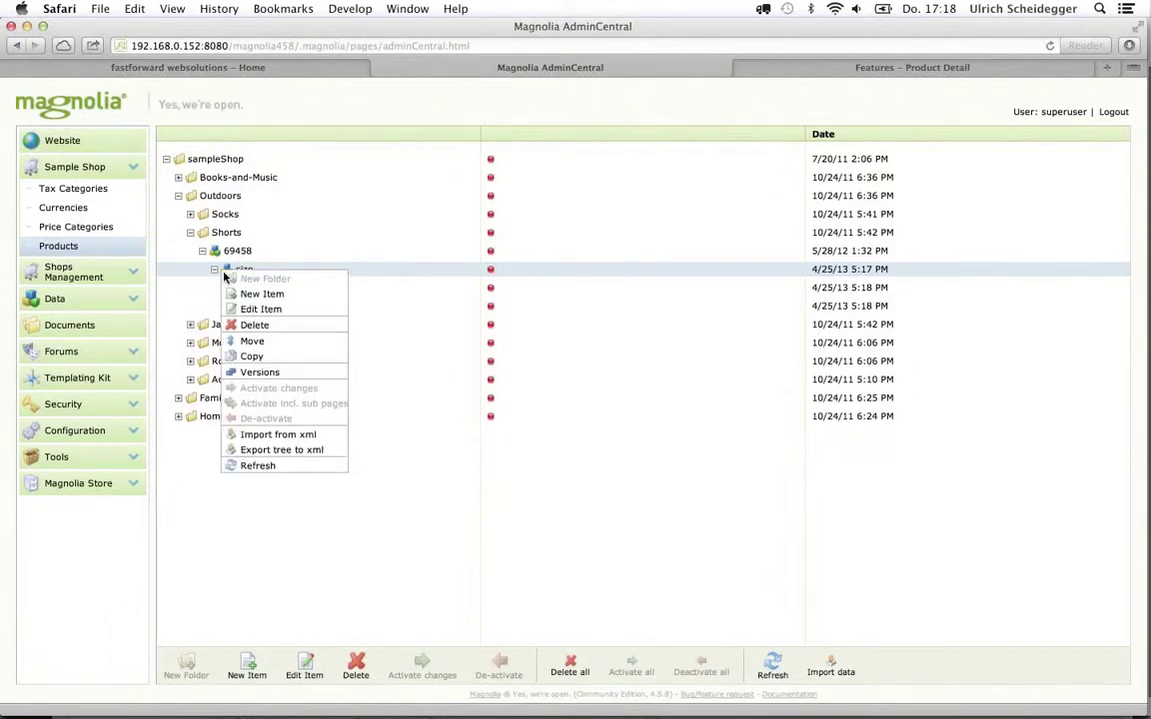
{"action": "left_click", "coordinate": [180, 272]}
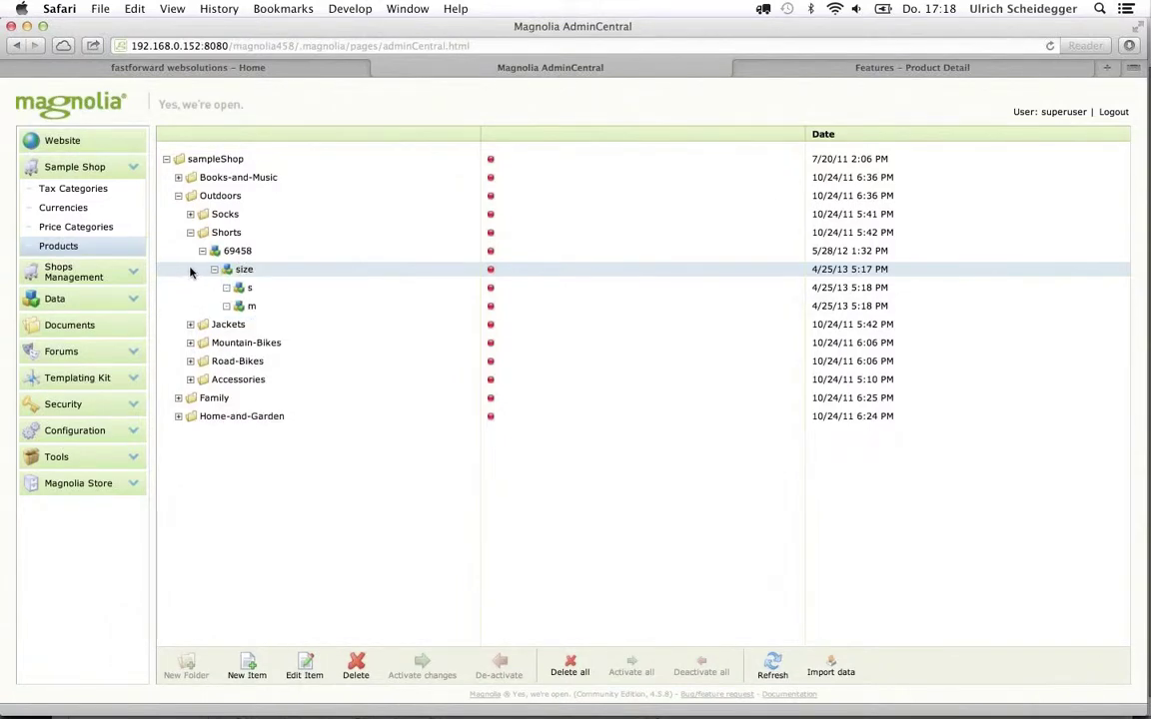
Reload the Endura Singletrack Shorts 2010 page, check its S and M sizes, return to Keynote
{"action": "left_click", "coordinate": [789, 70]}
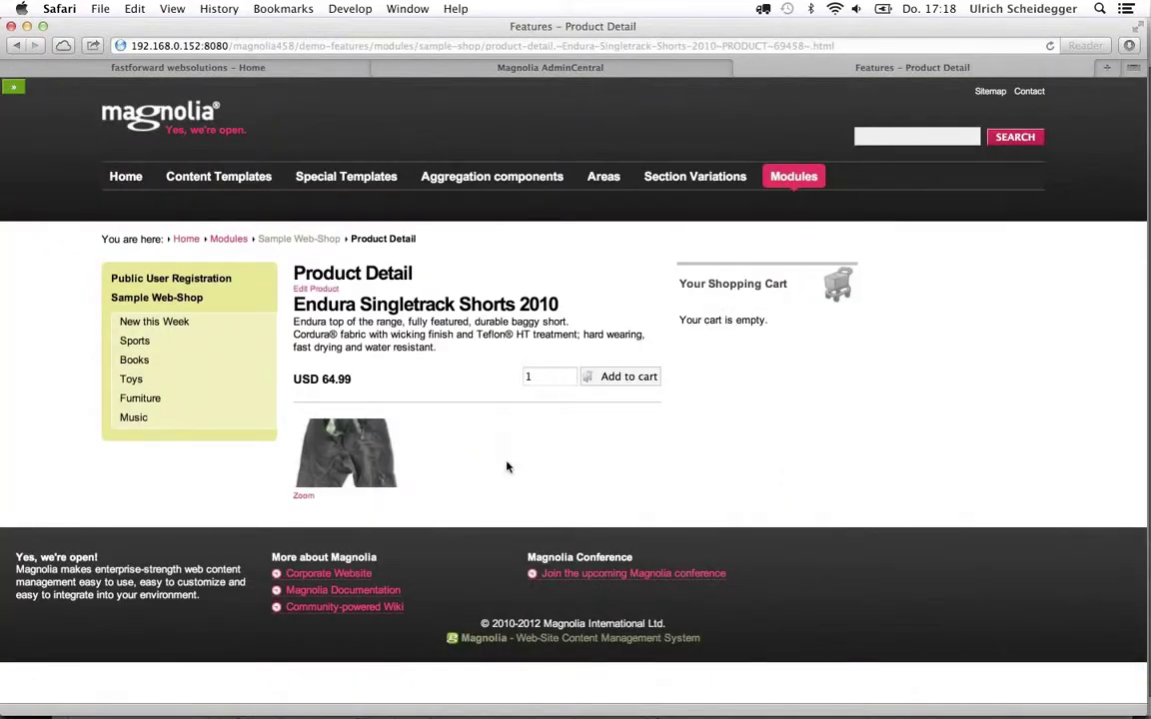
{"action": "key", "text": "super+r"}
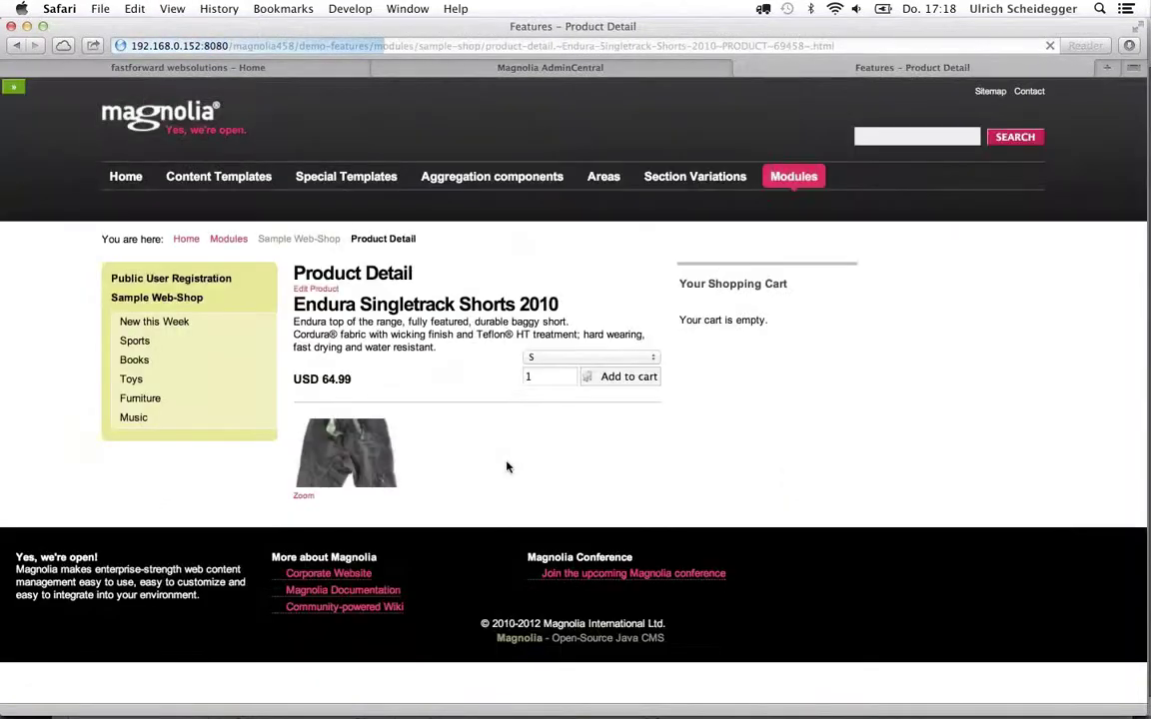
{"action": "left_click", "coordinate": [651, 360]}
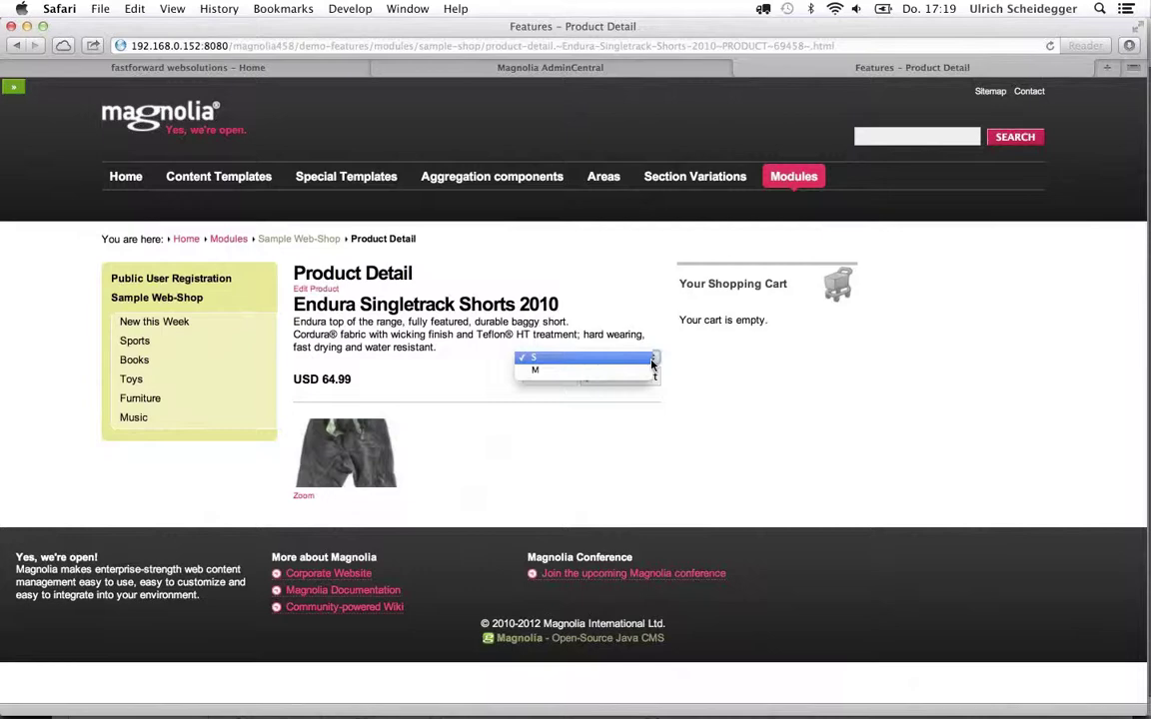
{"action": "key", "text": "super+Tab"}
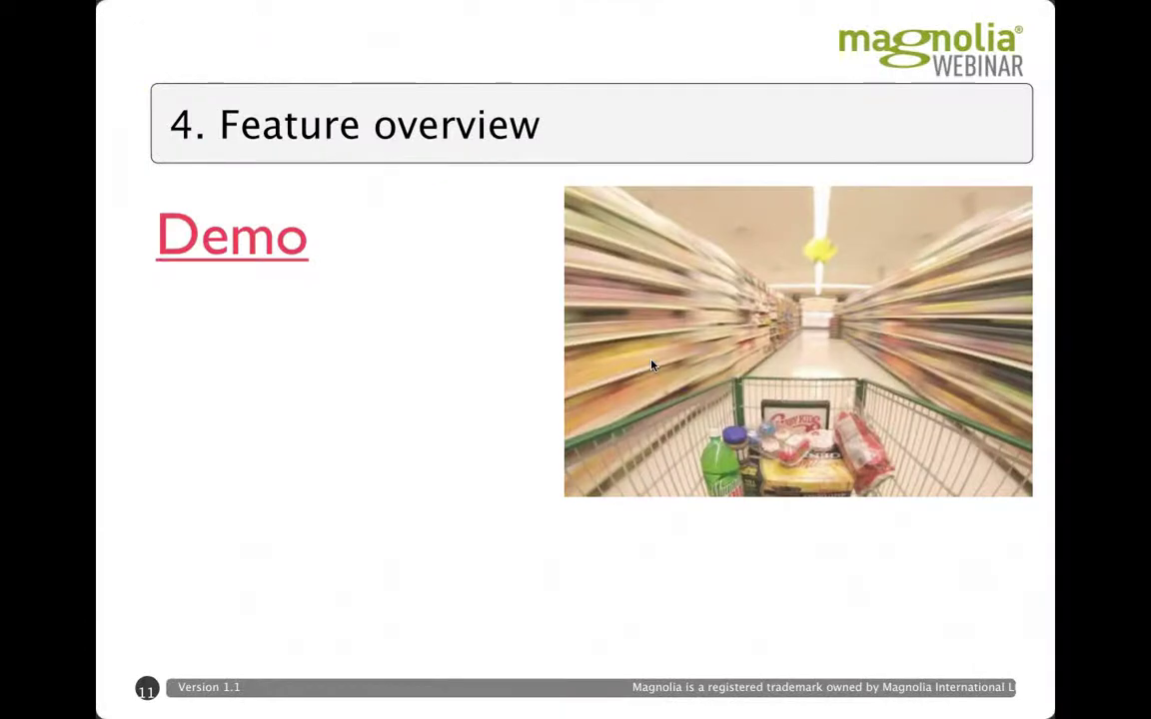
Advance to the '5. Configure your own shop' slide and follow its Demo link to AdminCentral
{"action": "key", "text": "Right"}
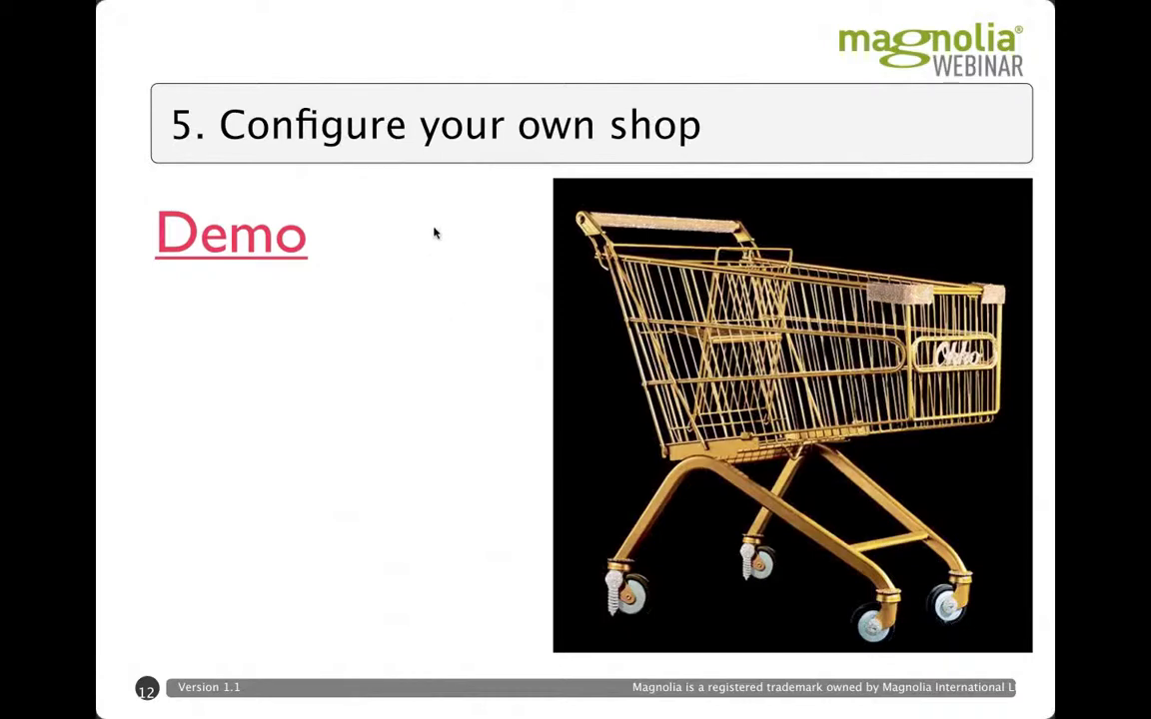
{"action": "left_click", "coordinate": [204, 247]}
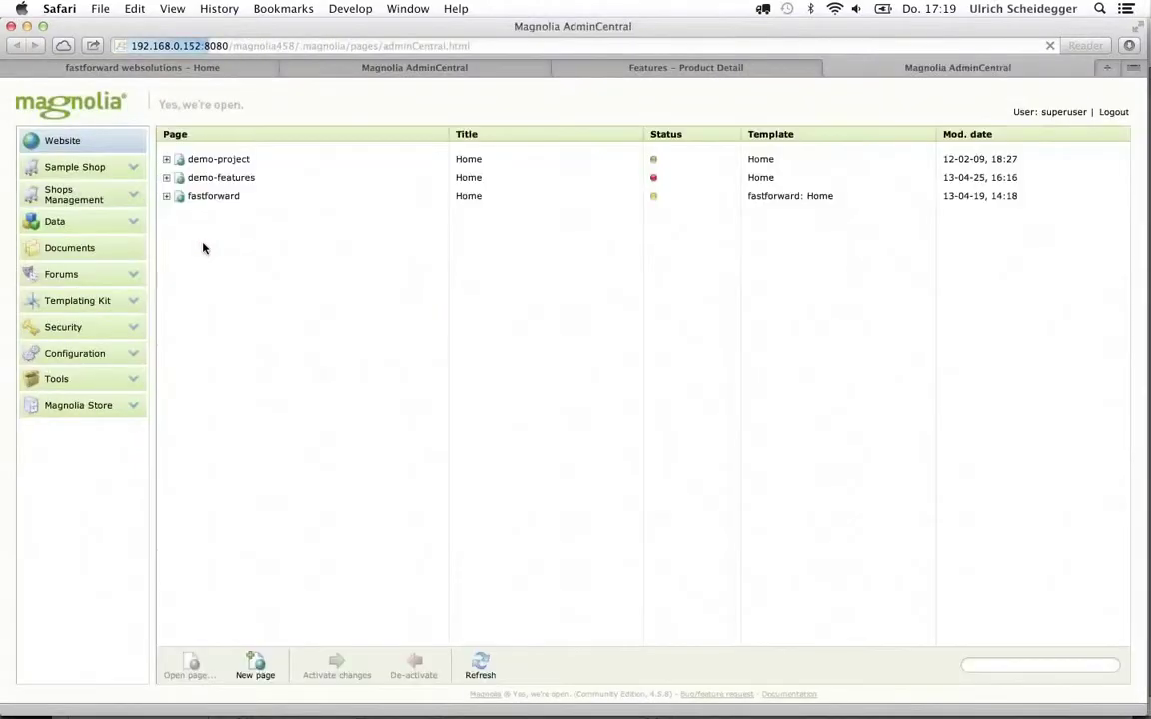
Create a new shop named webinarshop with the English title 'Webinar Shop', then view its System tab
{"action": "left_click", "coordinate": [60, 193]}
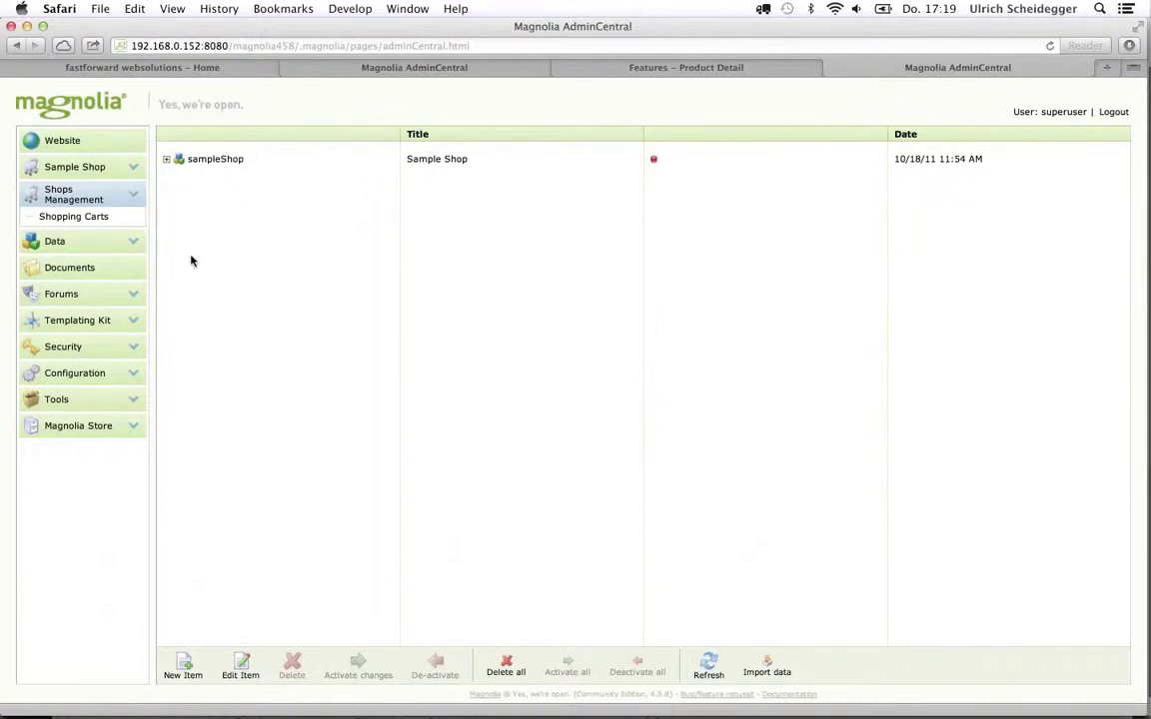
{"action": "left_click", "coordinate": [184, 665]}
{"action": "left_click", "coordinate": [216, 127]}
{"action": "type", "text": "webinarshop"}
{"action": "key", "text": "Tab"}
{"action": "type", "text": "Webinar Shop"}
{"action": "key", "text": "Tab"}
{"action": "type", "text": "Webinar Shop"}
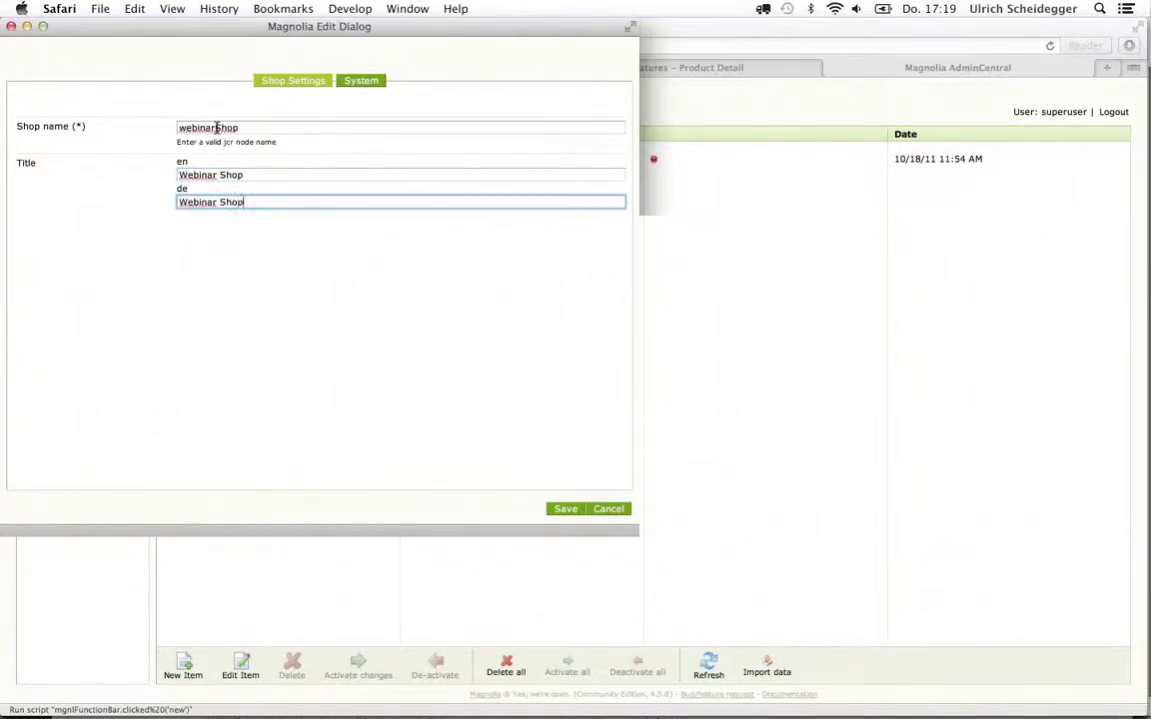
{"action": "left_click", "coordinate": [363, 83]}
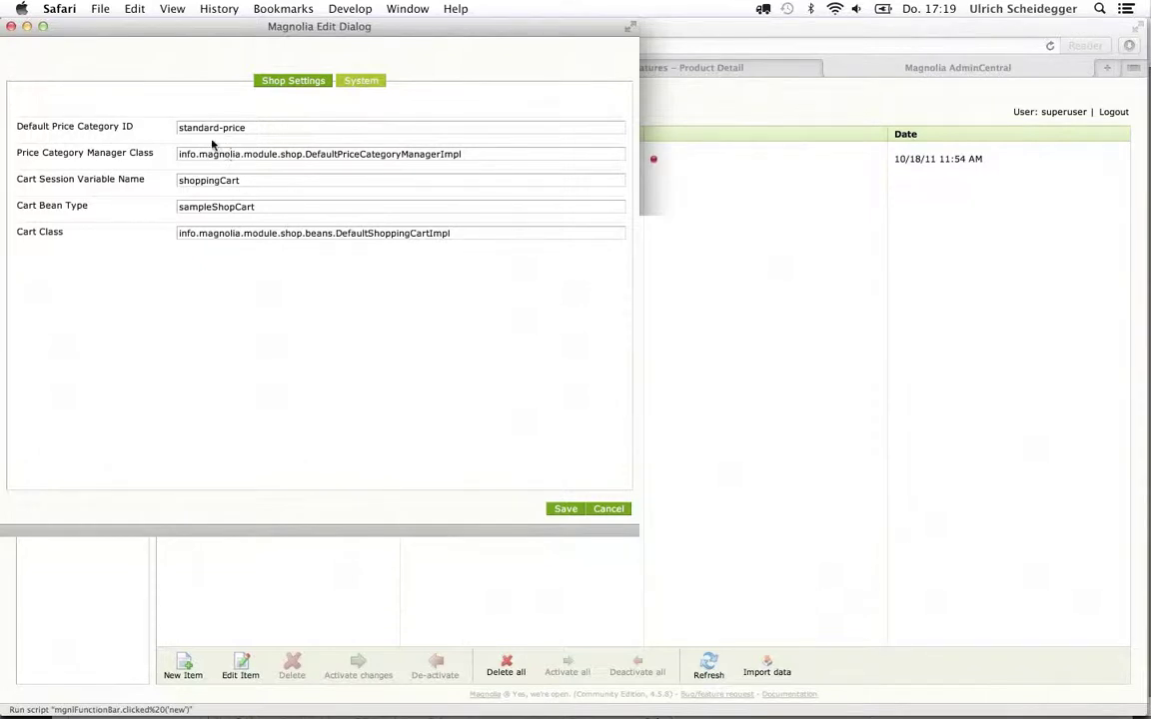
Review the default price category, price manager class and cart fields, then save webinarShop
{"action": "left_click", "coordinate": [211, 125]}
{"action": "double_click", "coordinate": [211, 125]}
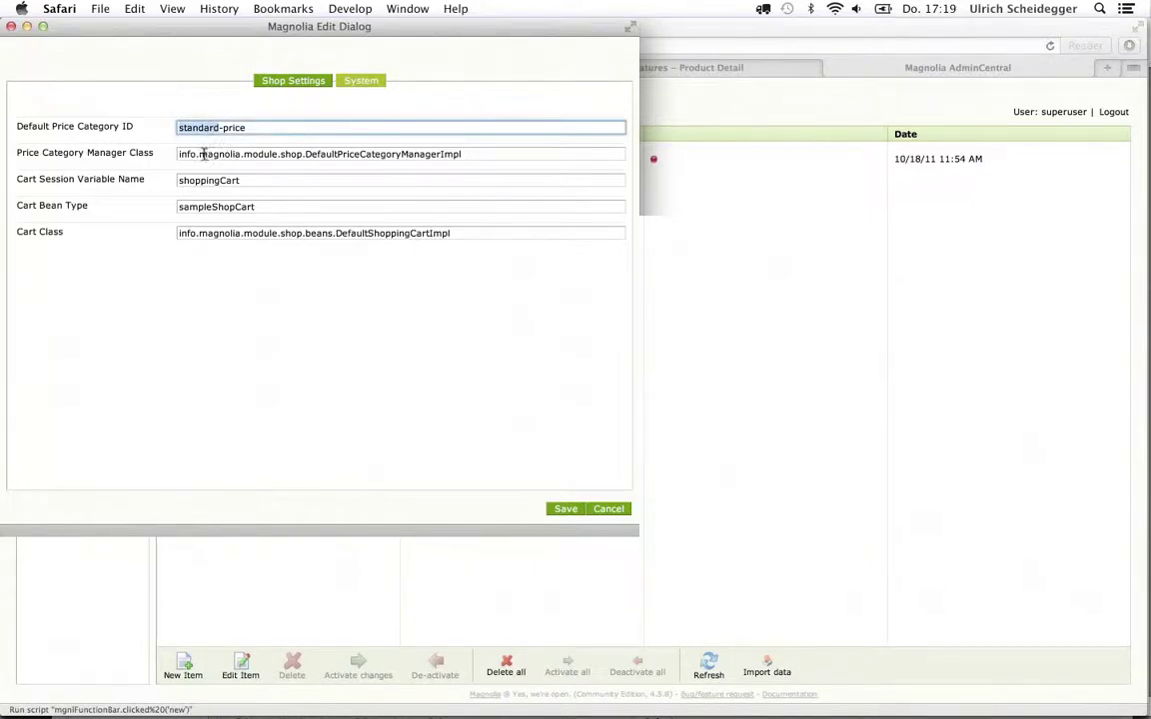
{"action": "triple_click", "coordinate": [204, 154]}
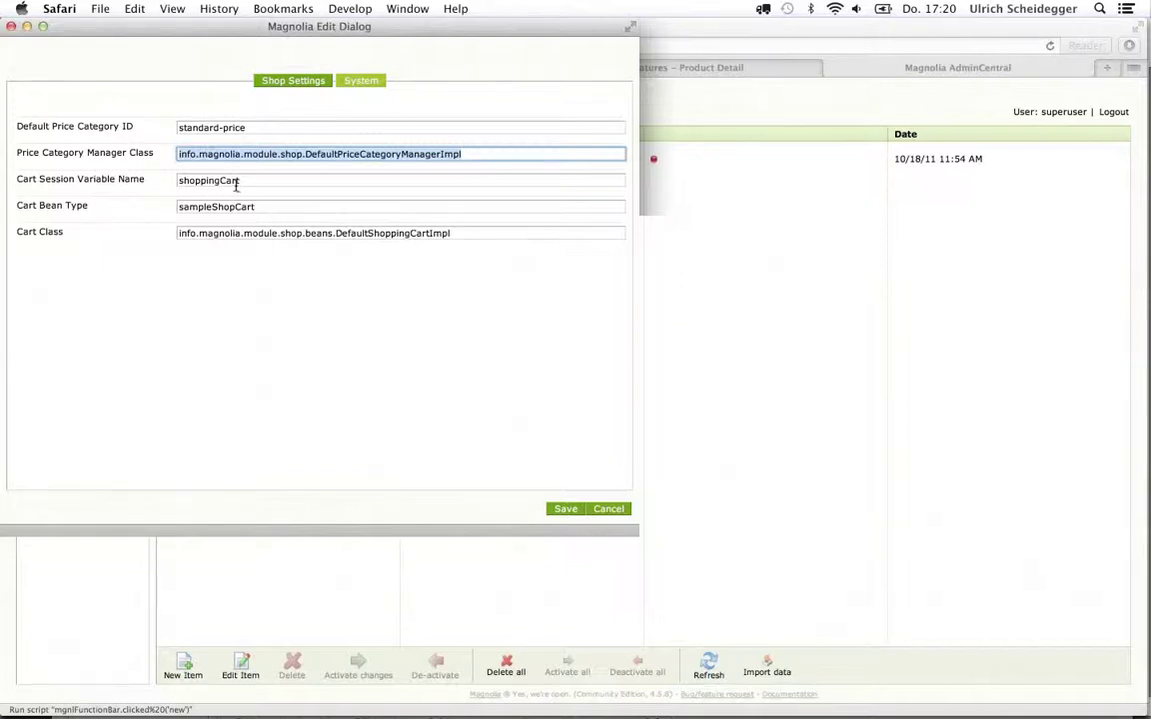
{"action": "key", "text": "Tab"}
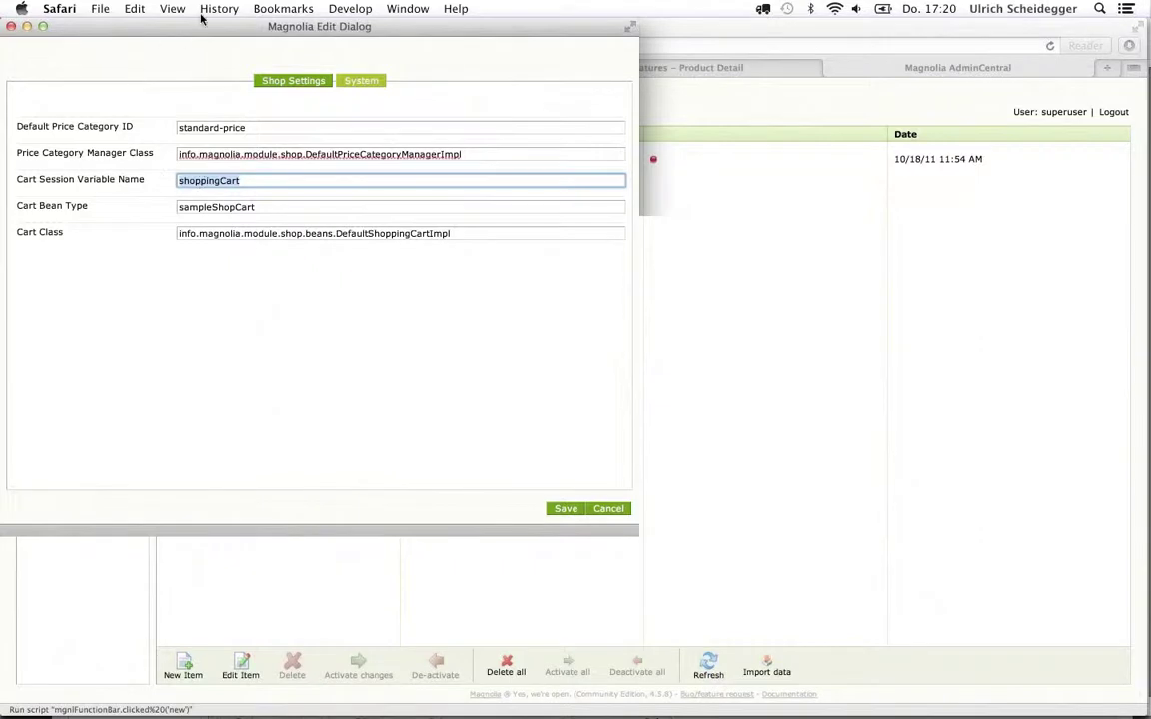
{"action": "left_click_drag", "start_coordinate": [201, 31], "coordinate": [282, 31]}
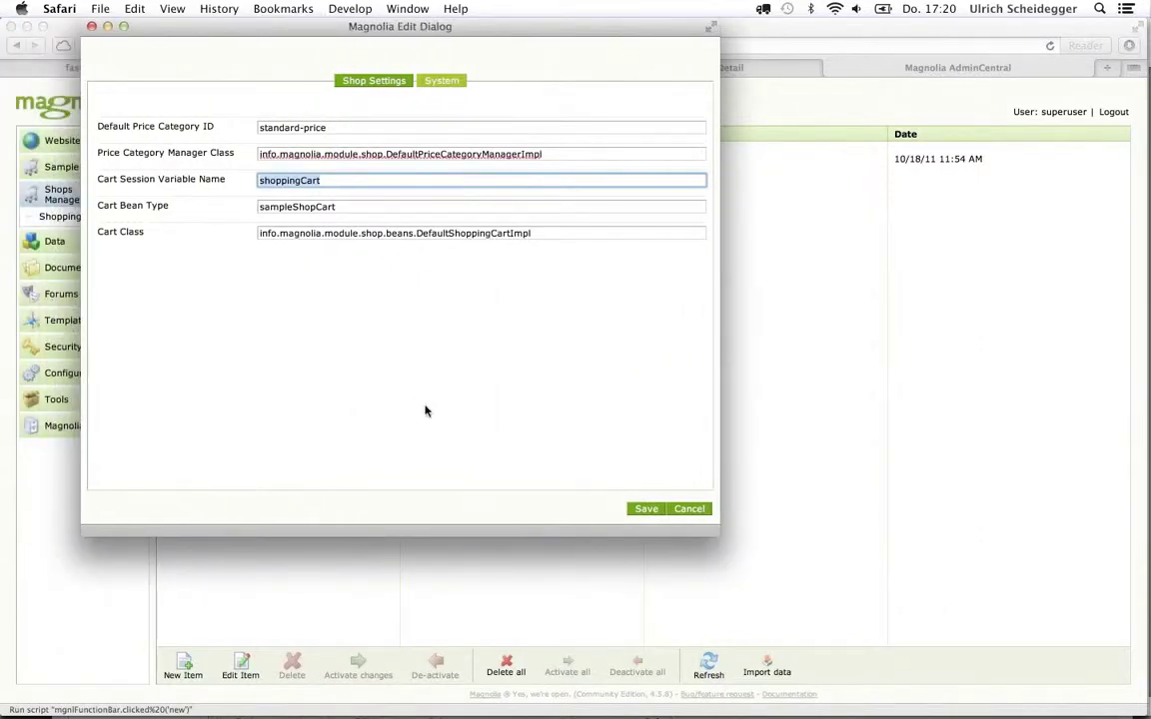
{"action": "left_click", "coordinate": [372, 234]}
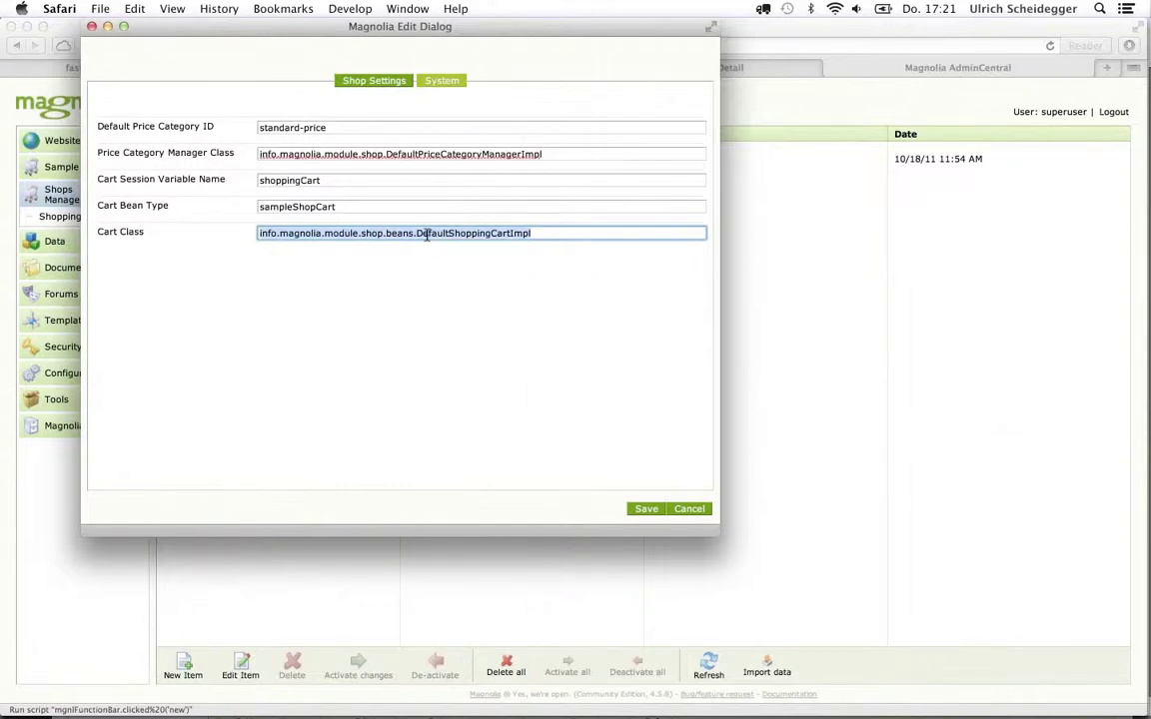
{"action": "left_click", "coordinate": [644, 512]}
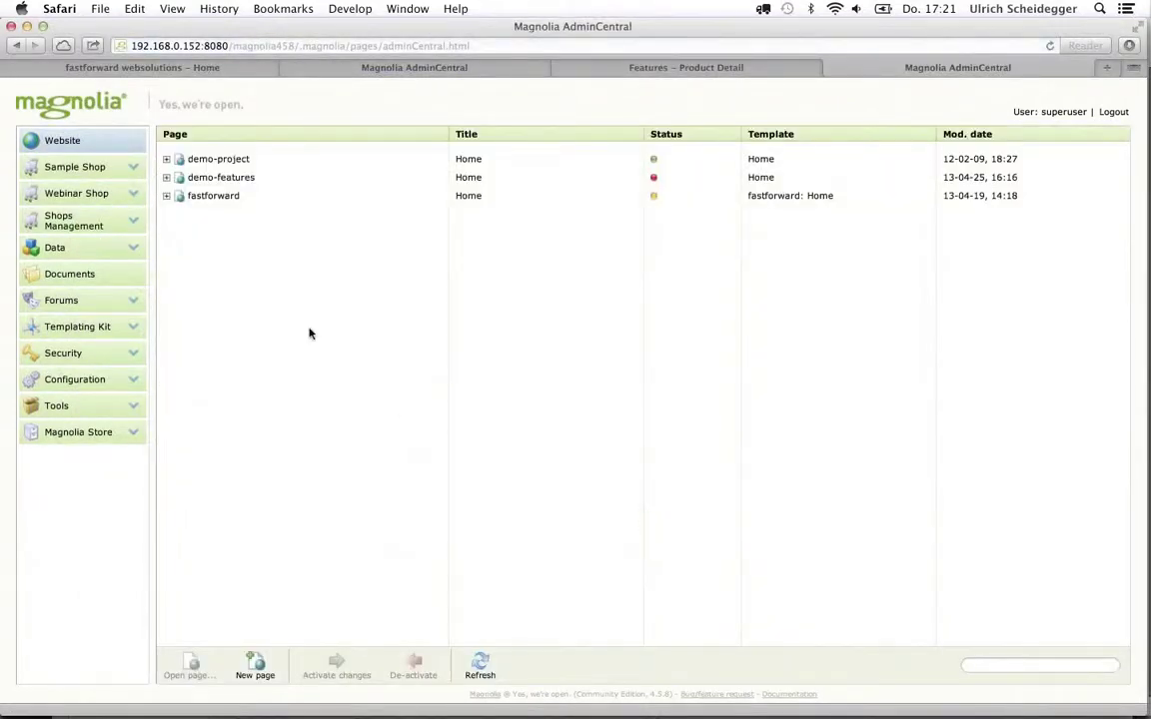
{"action": "left_click", "coordinate": [72, 226]}
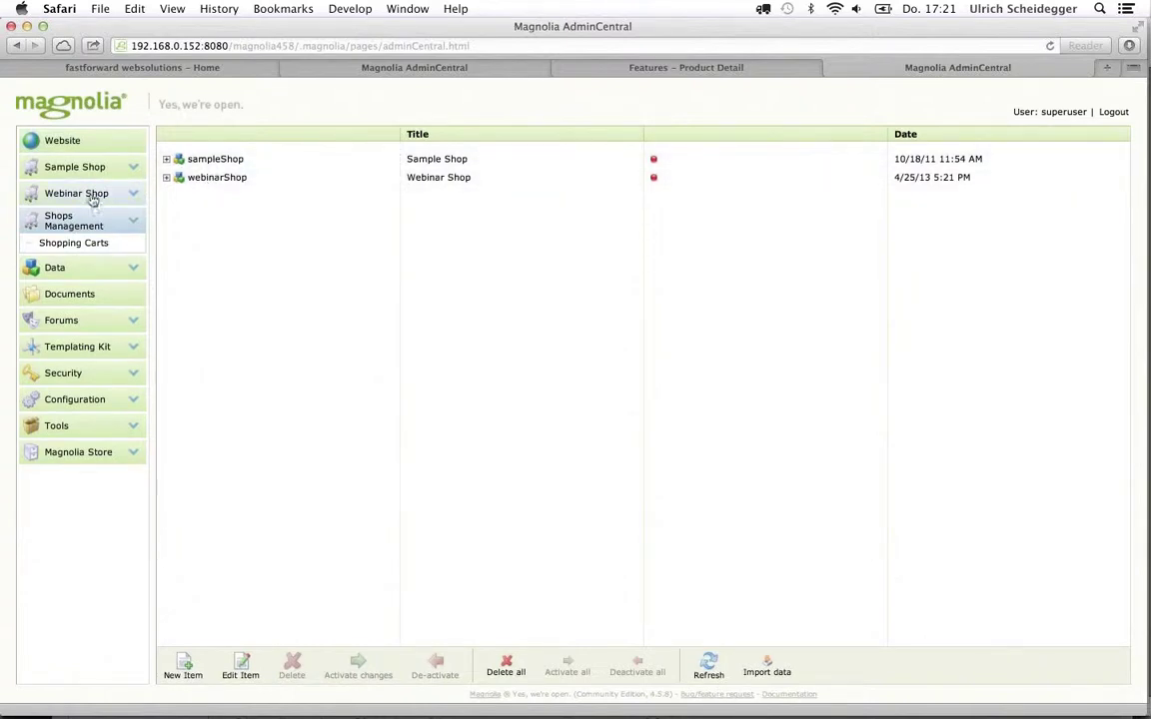
{"action": "left_click", "coordinate": [80, 200]}
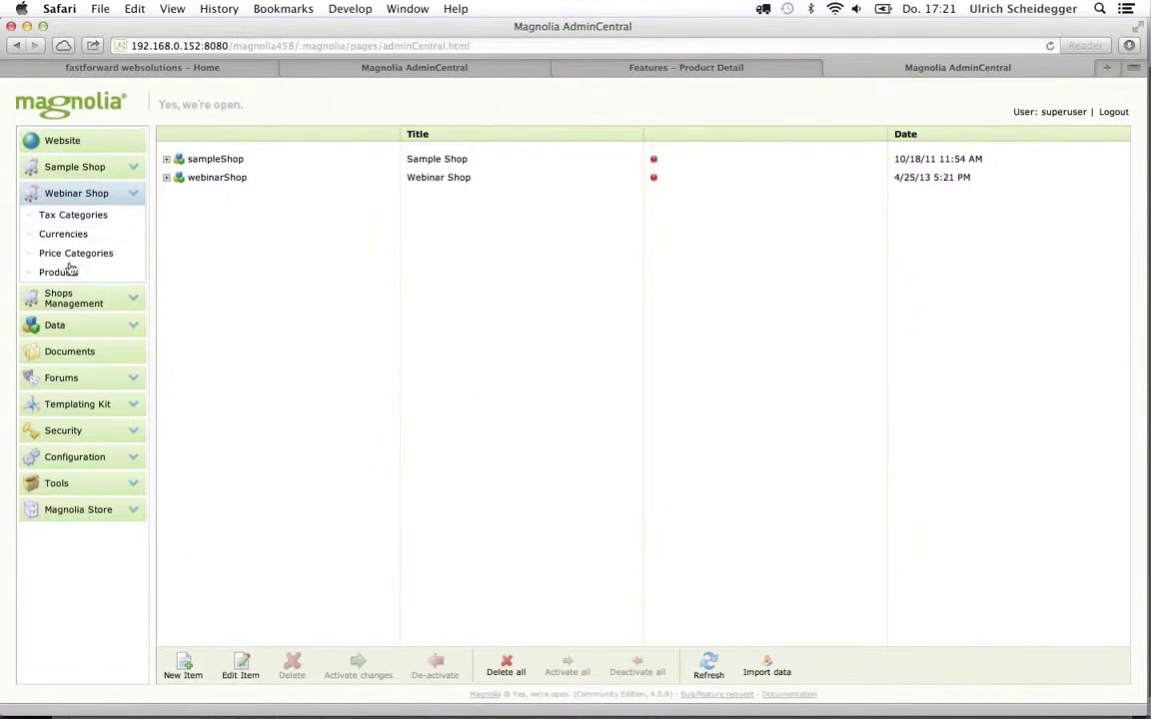
{"action": "left_click", "coordinate": [65, 273]}
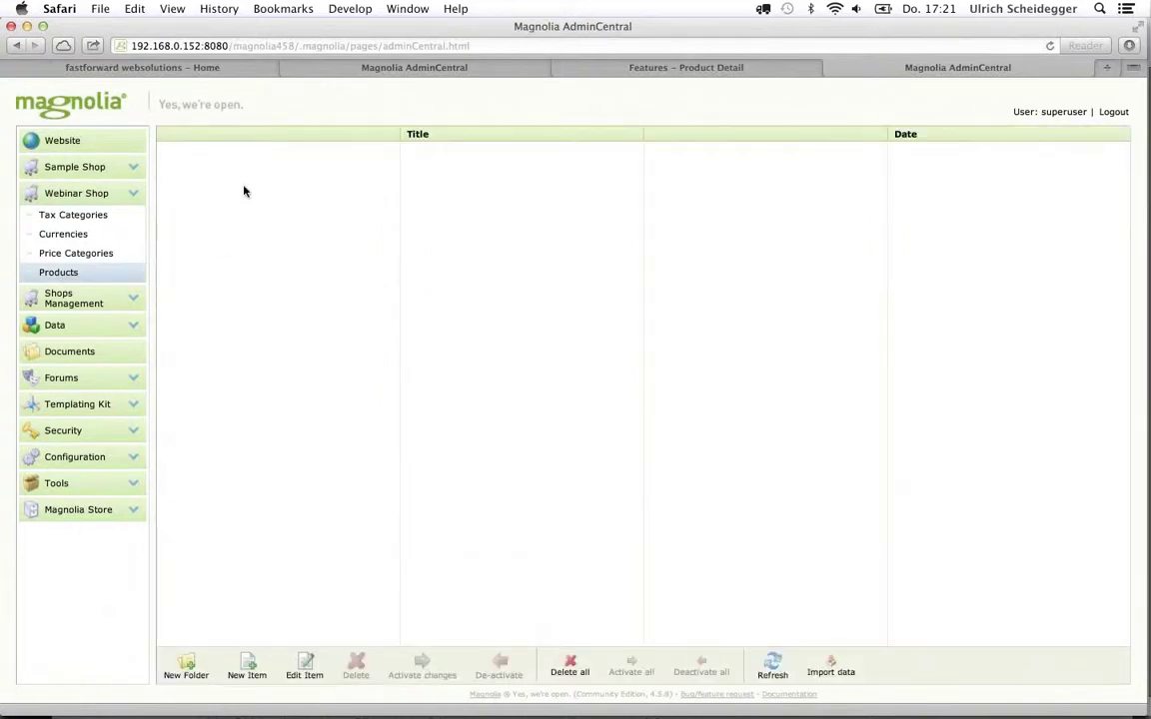
{"action": "left_click", "coordinate": [57, 141]}
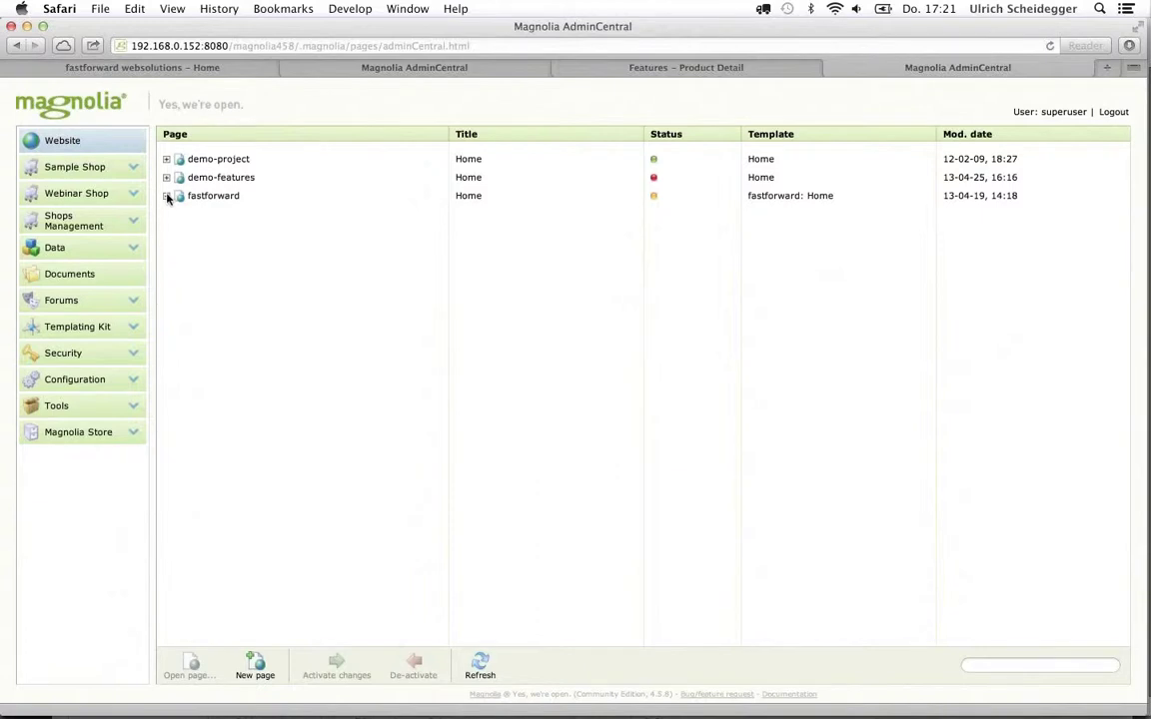
Open demo-features > modules > sample-shop in edit mode and edit its page header section
{"action": "left_click", "coordinate": [165, 176]}
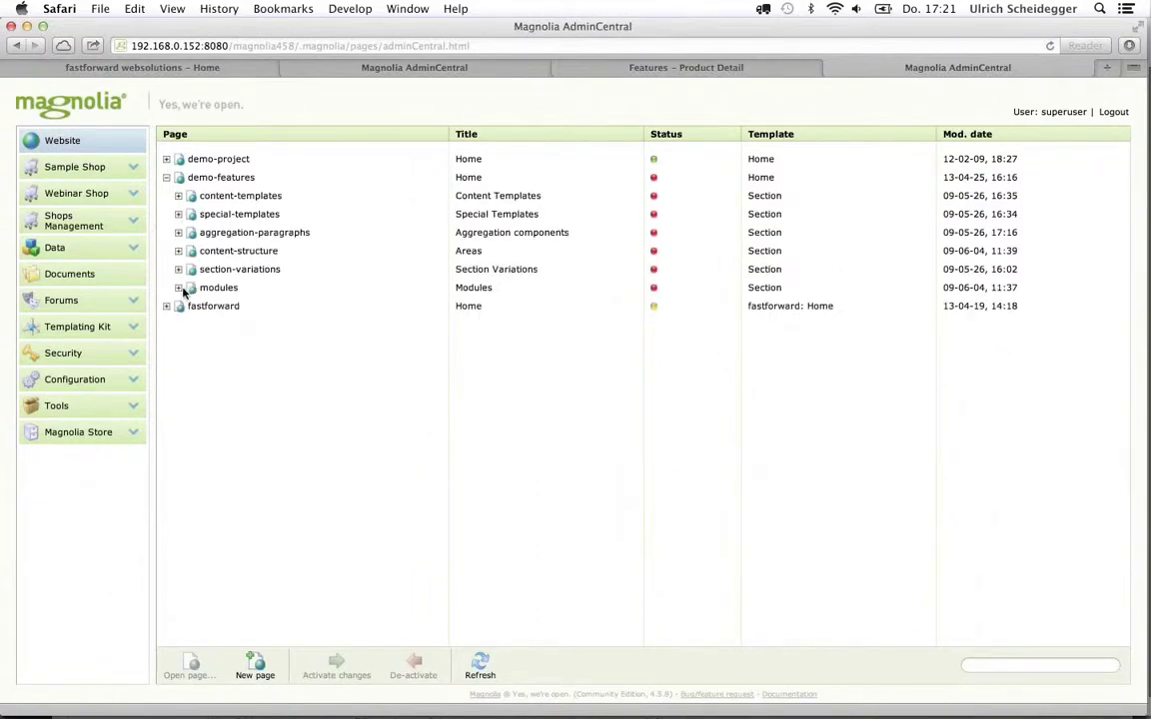
{"action": "left_click", "coordinate": [178, 288]}
{"action": "left_click", "coordinate": [191, 325]}
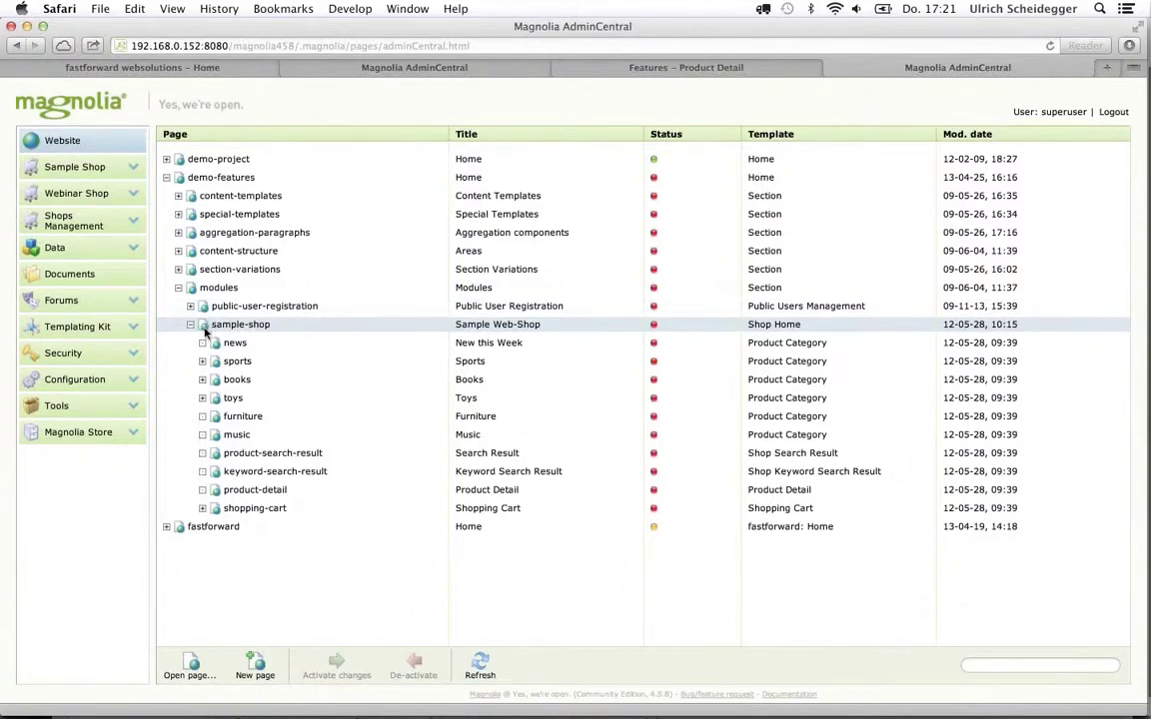
{"action": "double_click", "coordinate": [206, 331]}
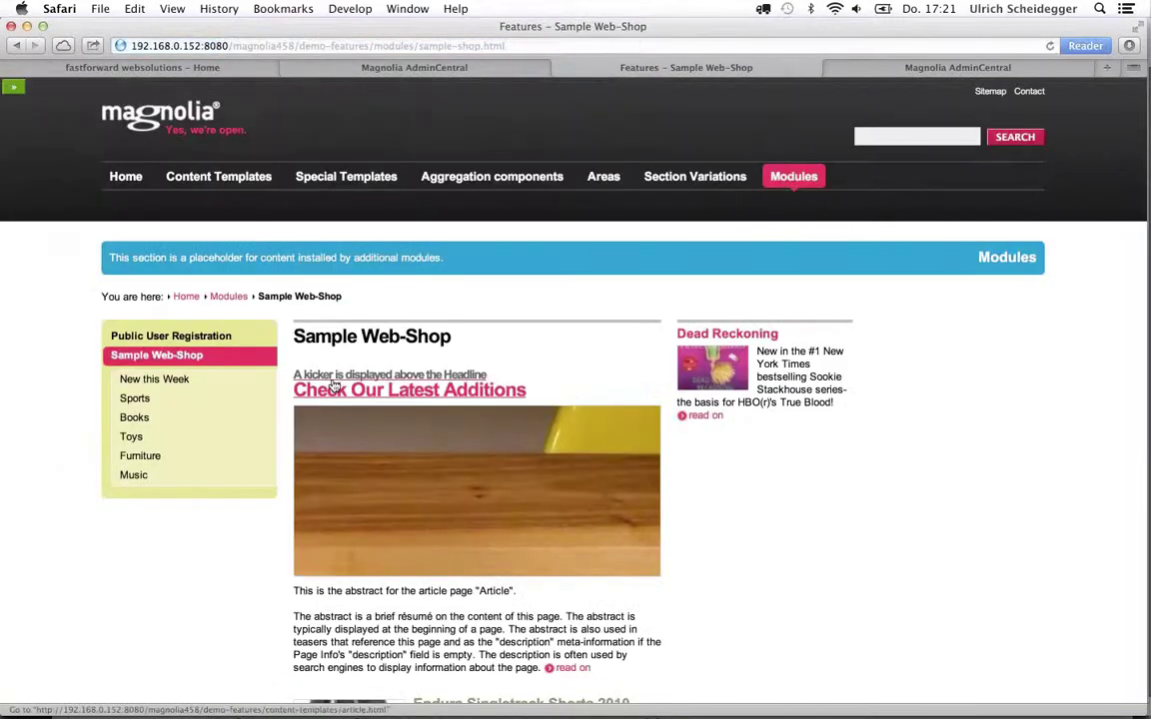
{"action": "left_click", "coordinate": [12, 88]}
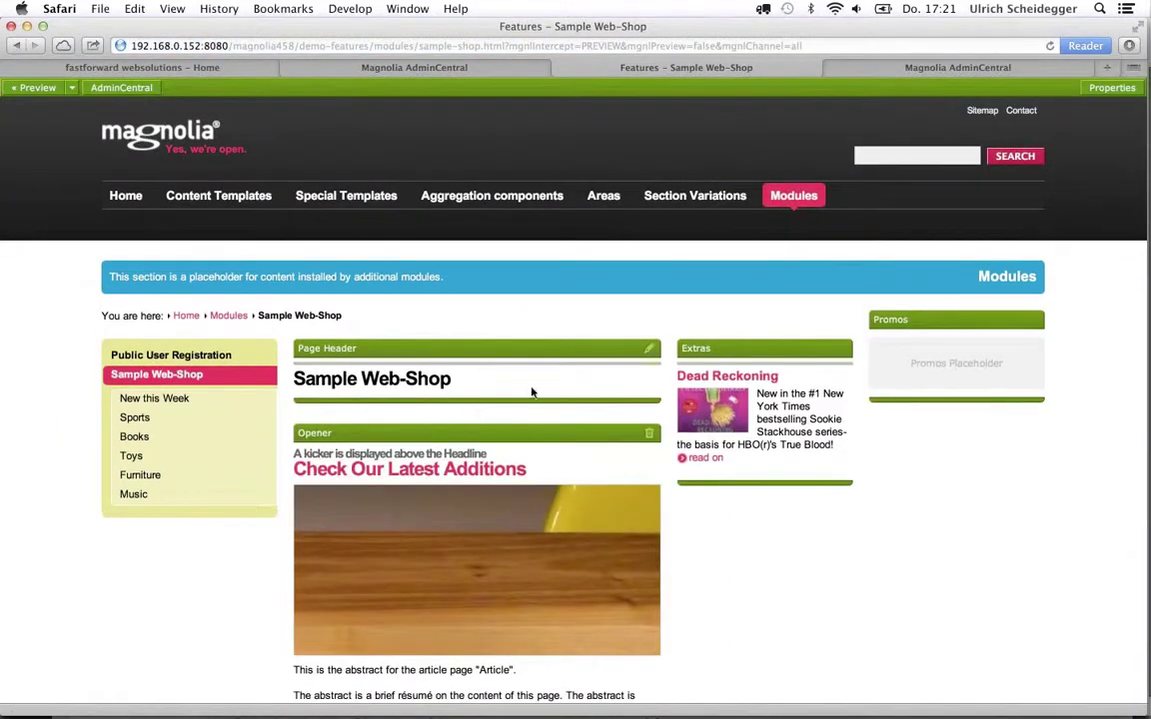
{"action": "left_click", "coordinate": [650, 352]}
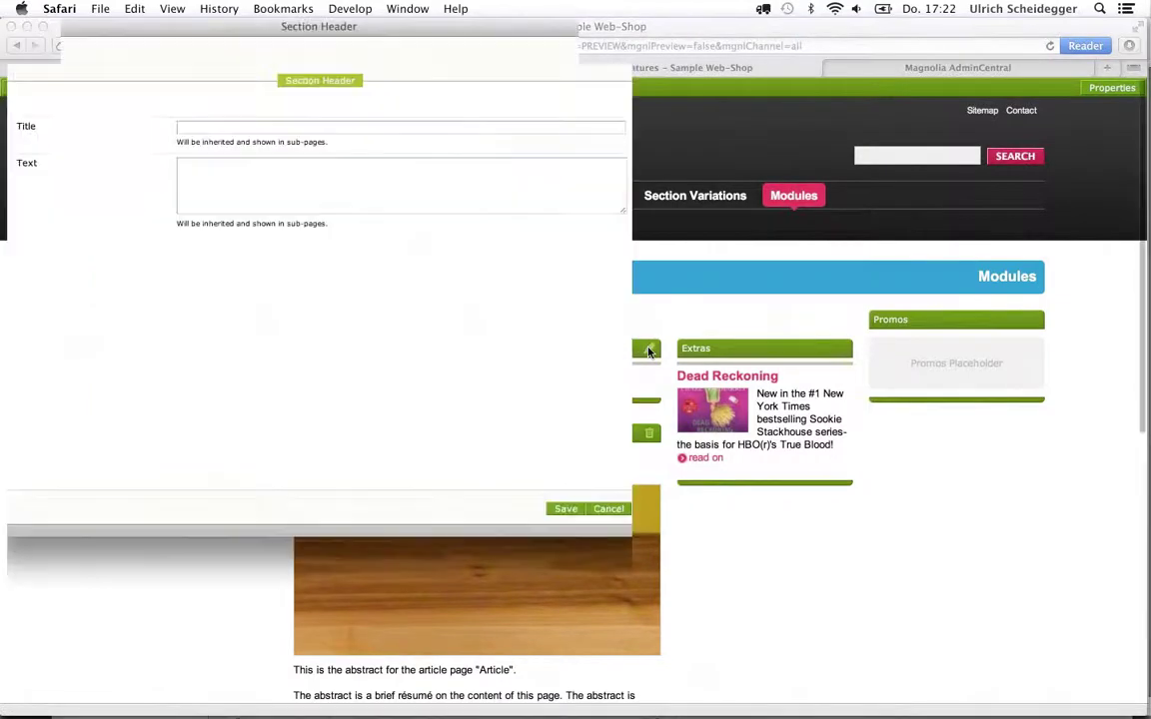
Cancel the section header, then switch the page's shop to webinarShop and back to sampleShop
{"action": "left_click", "coordinate": [610, 510]}
{"action": "left_click", "coordinate": [1107, 88]}
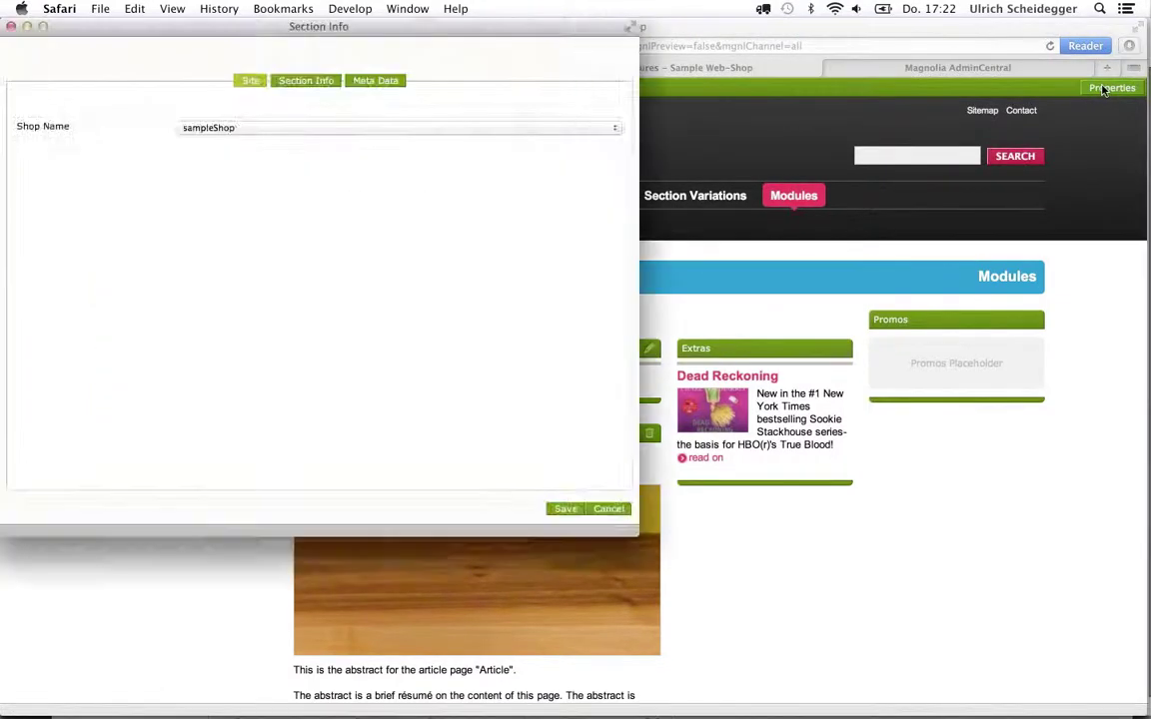
{"action": "left_click", "coordinate": [268, 129]}
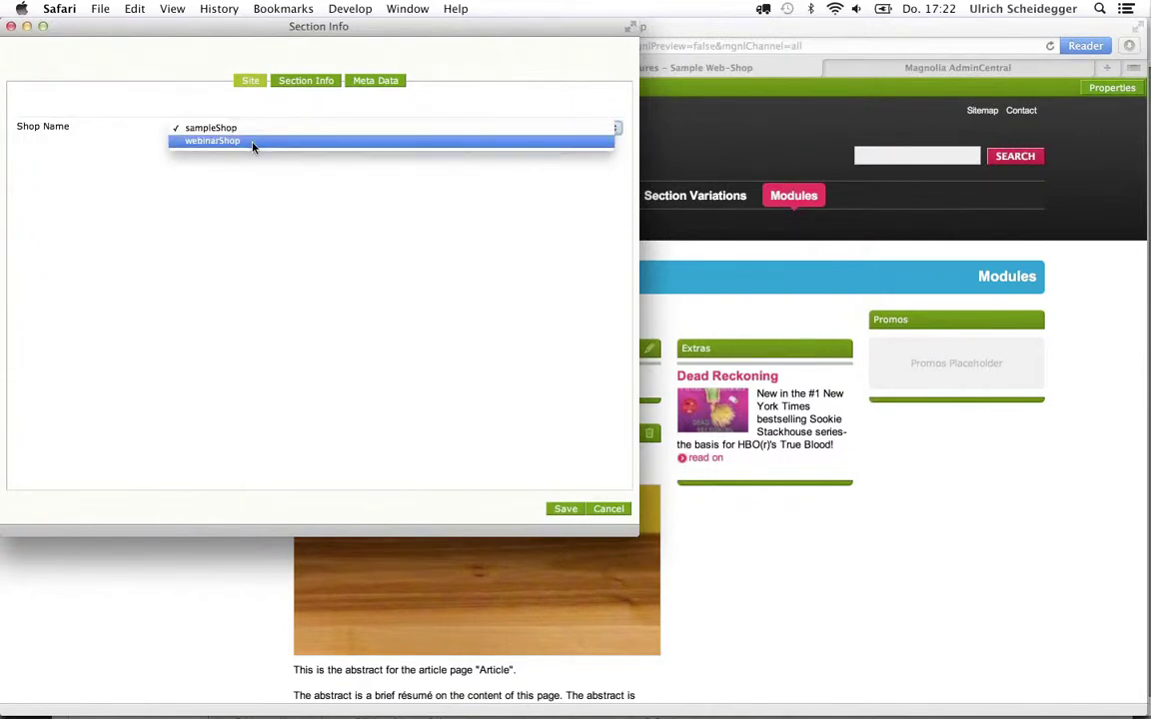
{"action": "left_click", "coordinate": [252, 143]}
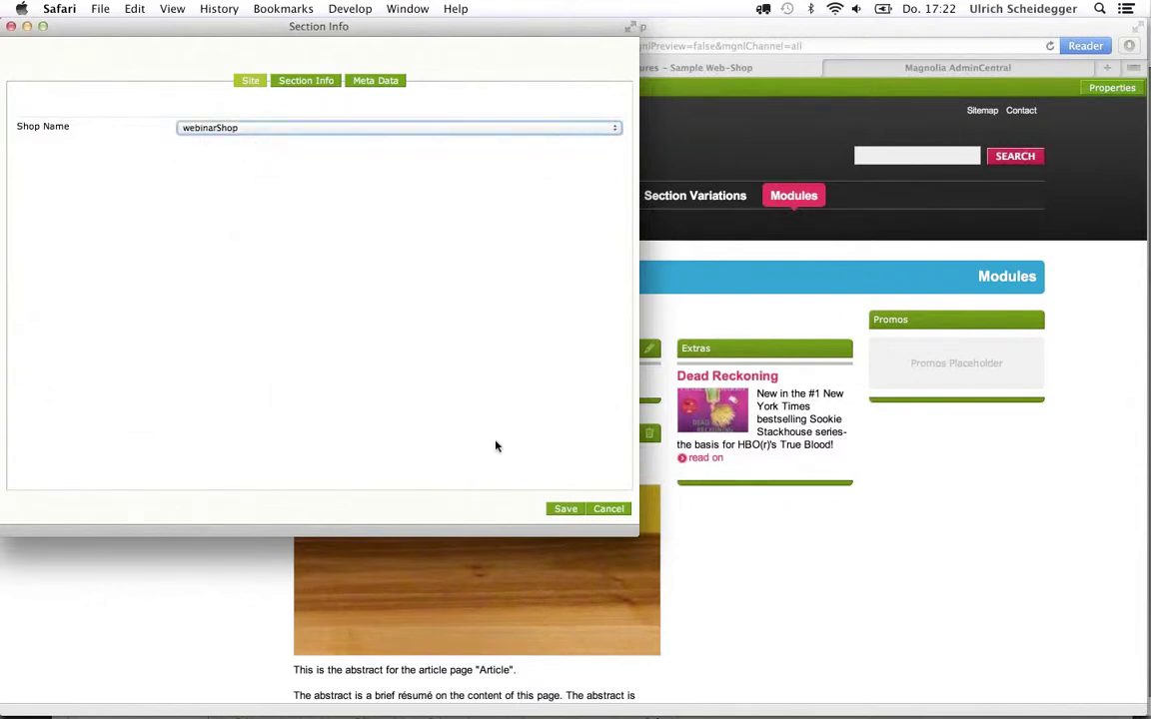
{"action": "left_click", "coordinate": [211, 131]}
{"action": "left_click", "coordinate": [211, 113]}
Discard the properties change, open the Books category, and return to Keynote
{"action": "left_click", "coordinate": [609, 508]}
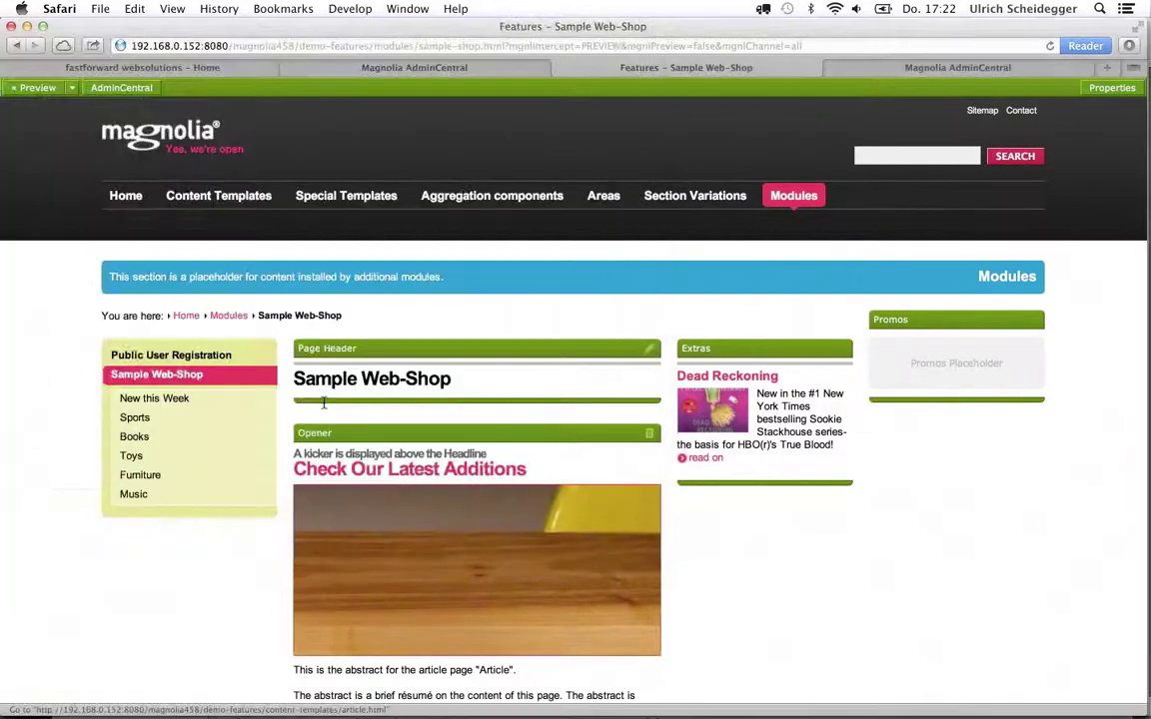
{"action": "left_click", "coordinate": [134, 436]}
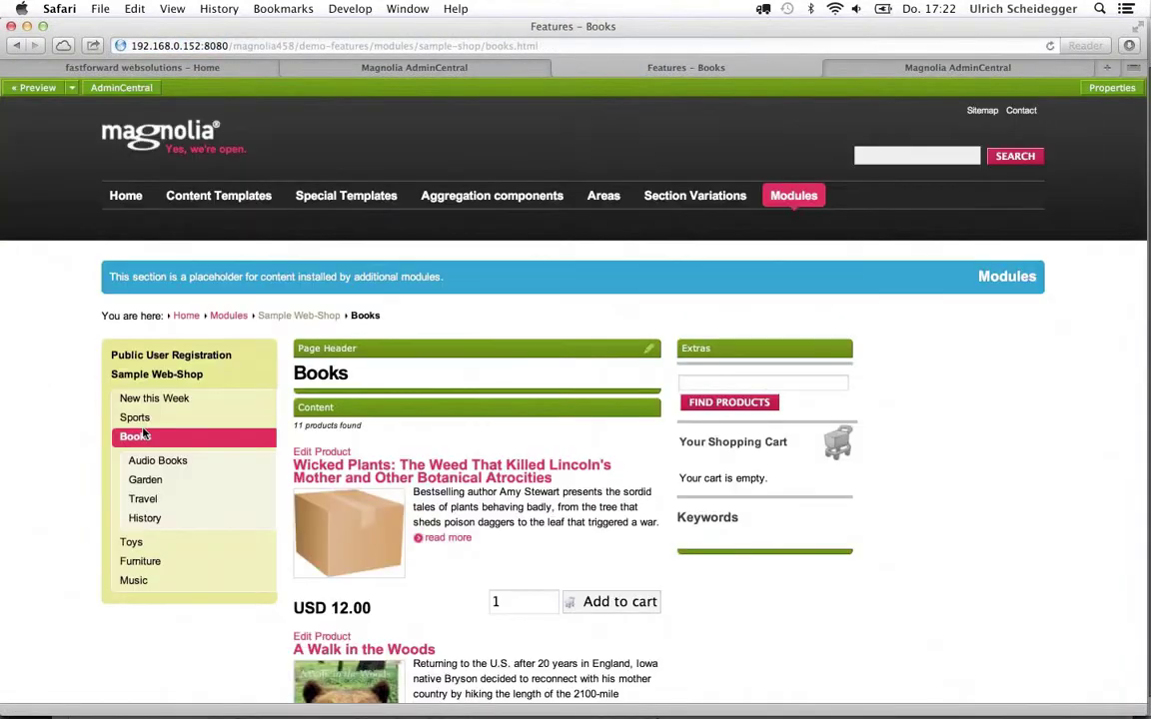
{"action": "key", "text": "super+Tab"}
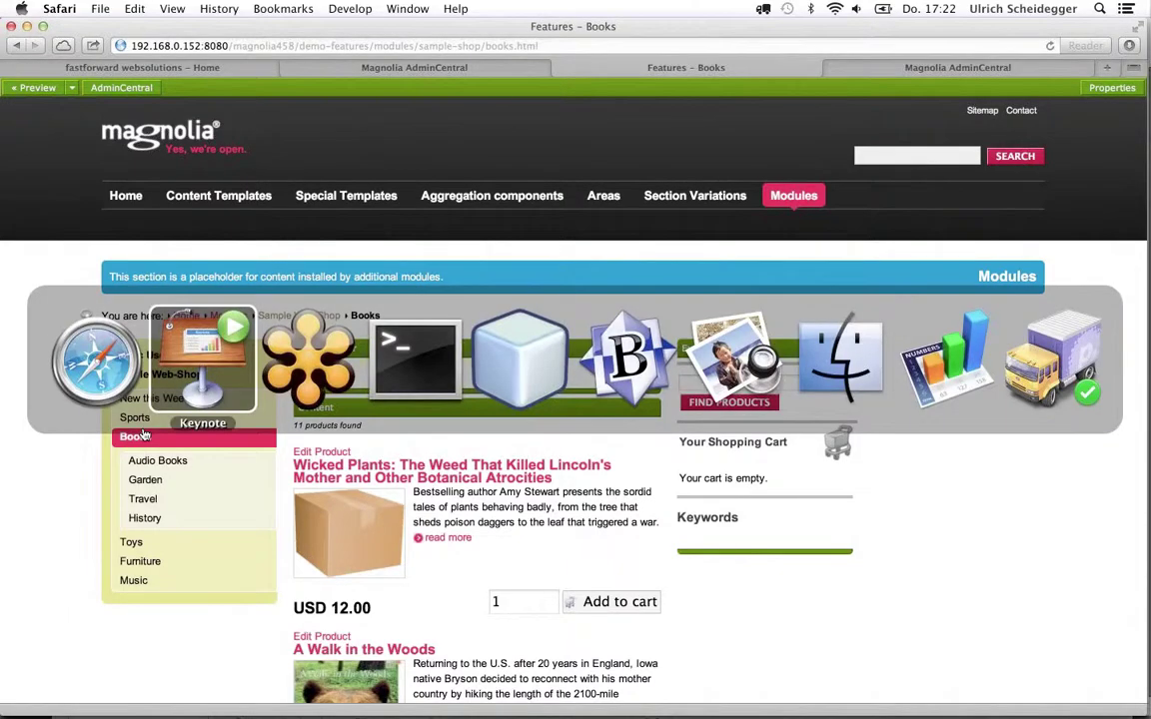
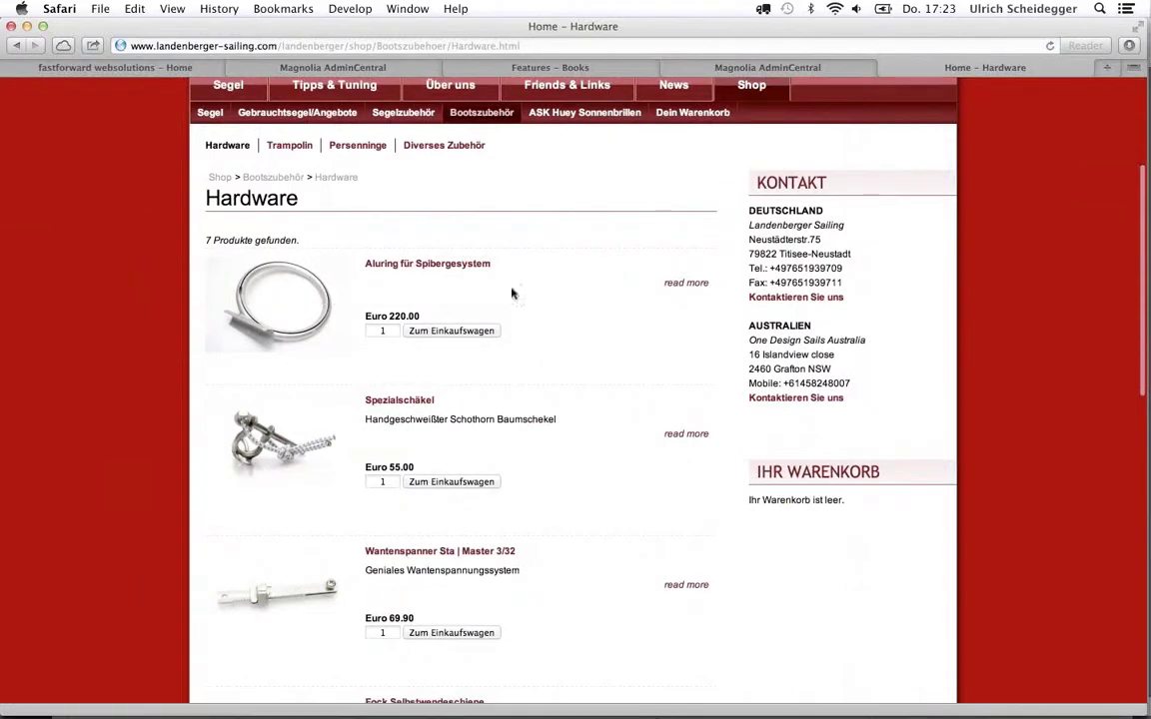
Add the Aluring für Spibergesystem ring to the cart from its details page
{"action": "left_click", "coordinate": [686, 285]}
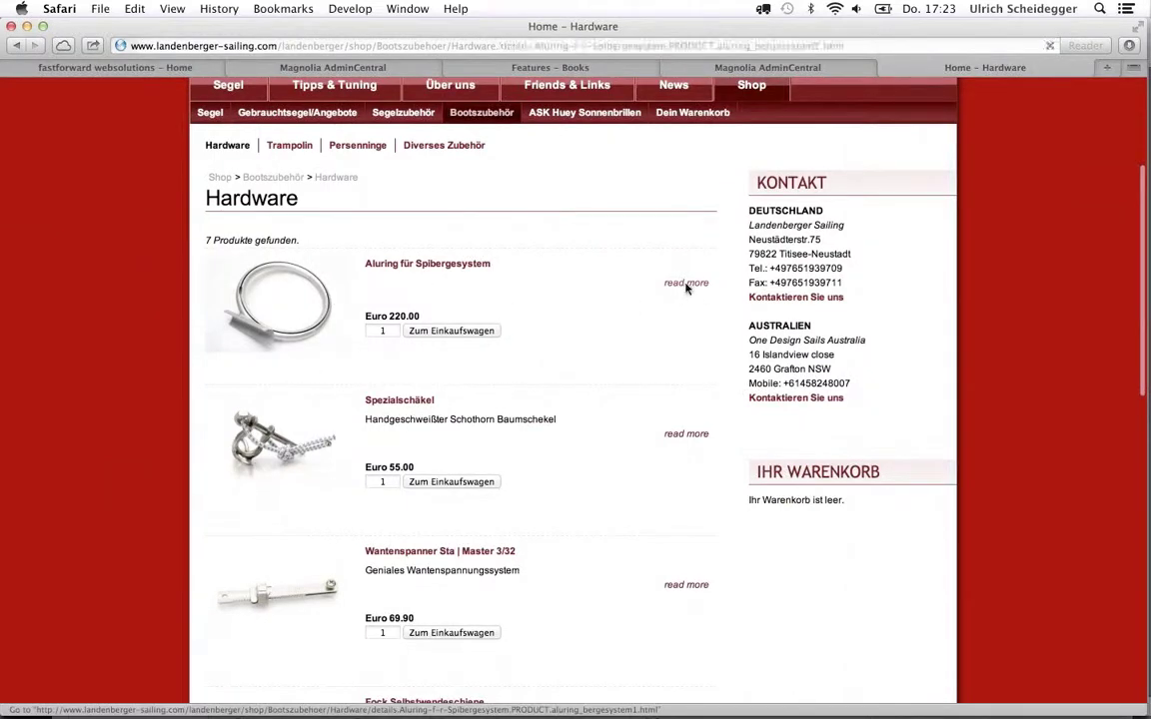
{"action": "scroll", "coordinate": [483, 518], "scroll_direction": "down", "scroll_amount": 5}
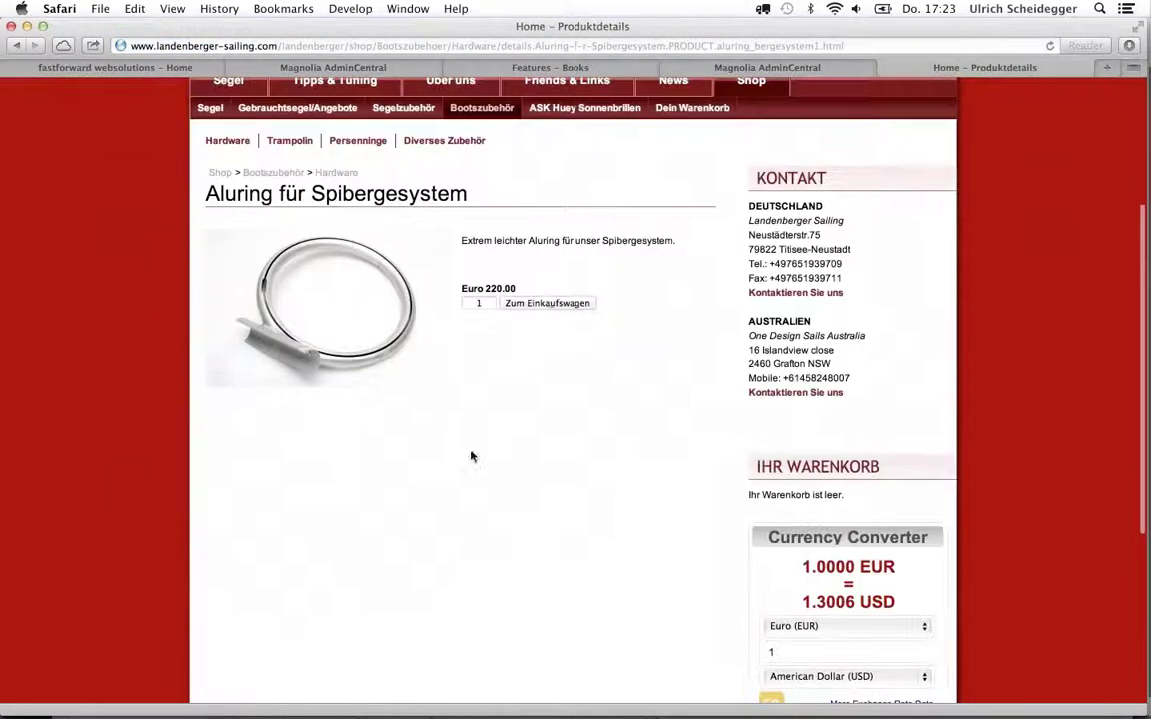
{"action": "left_click", "coordinate": [526, 304]}
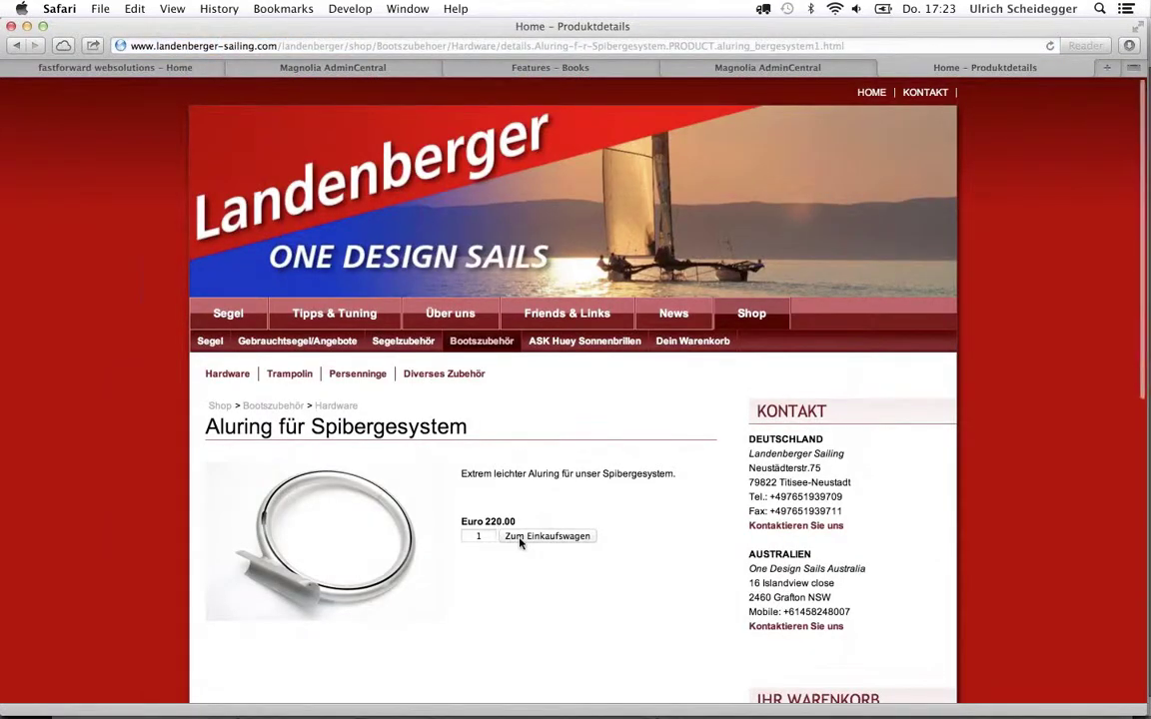
Open the full cart showing the 220,00 Euro total and proceed to checkout
{"action": "scroll", "coordinate": [522, 540], "scroll_direction": "down", "scroll_amount": 6}
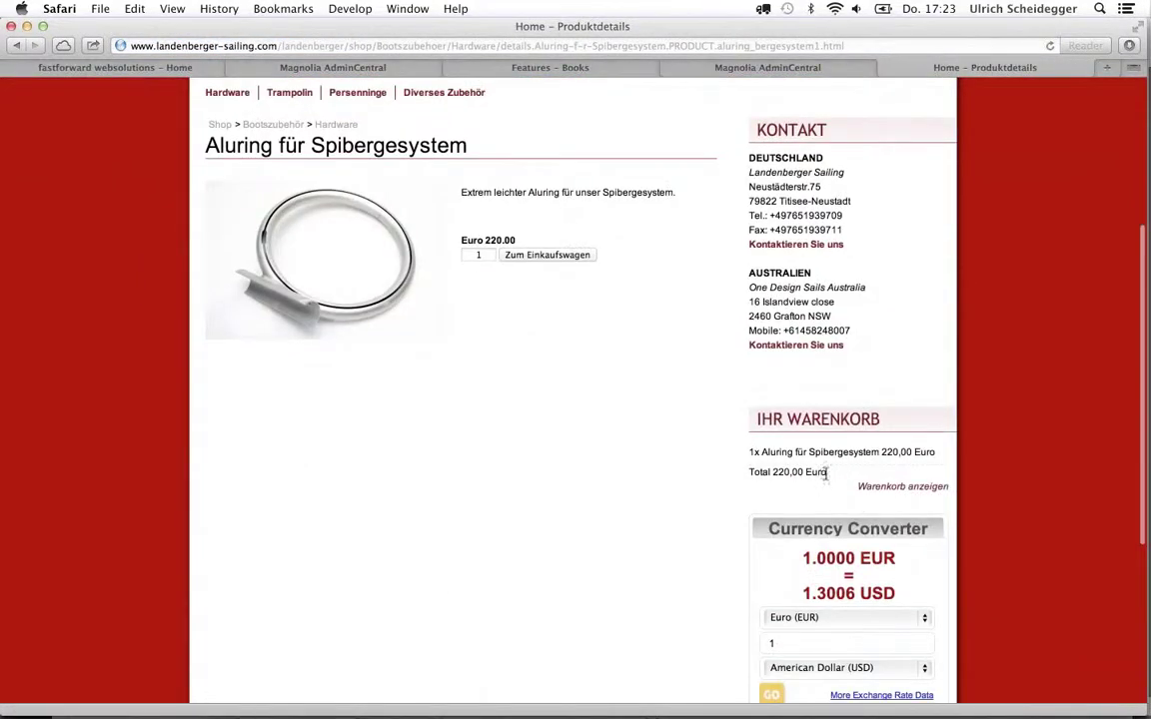
{"action": "scroll", "coordinate": [784, 470], "scroll_direction": "down", "scroll_amount": 5}
{"action": "scroll", "coordinate": [784, 465], "scroll_direction": "up", "scroll_amount": 4}
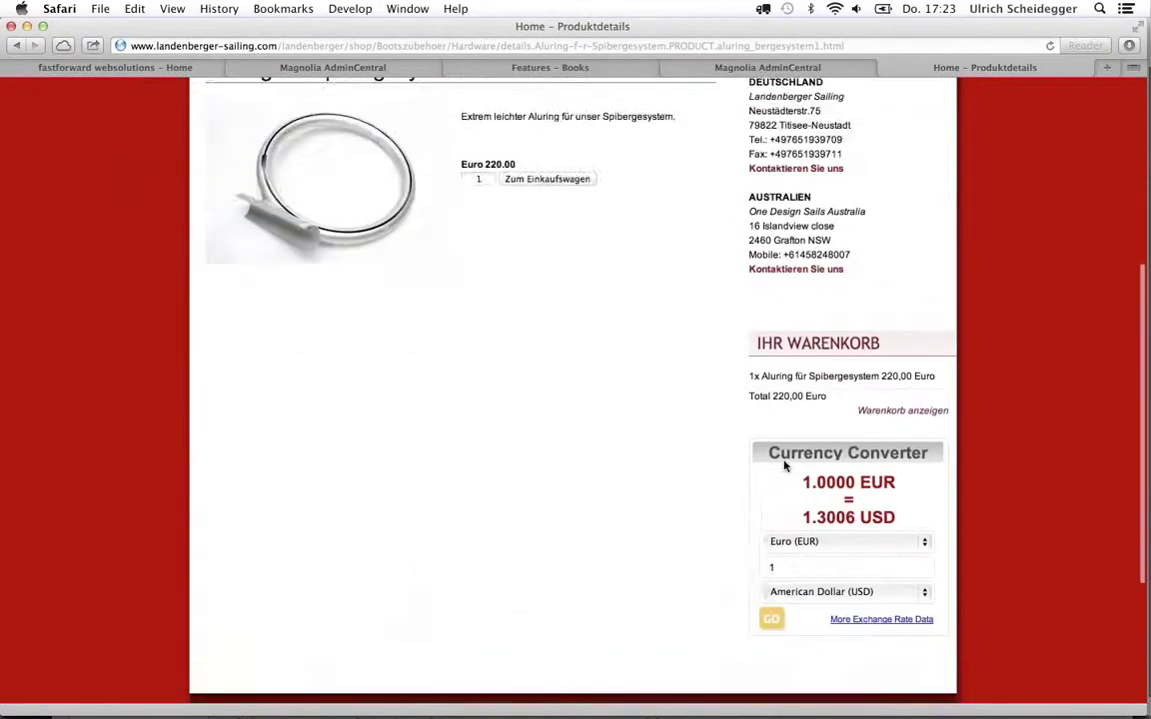
{"action": "scroll", "coordinate": [790, 465], "scroll_direction": "up", "scroll_amount": 5}
{"action": "scroll", "coordinate": [851, 442], "scroll_direction": "down", "scroll_amount": 3}
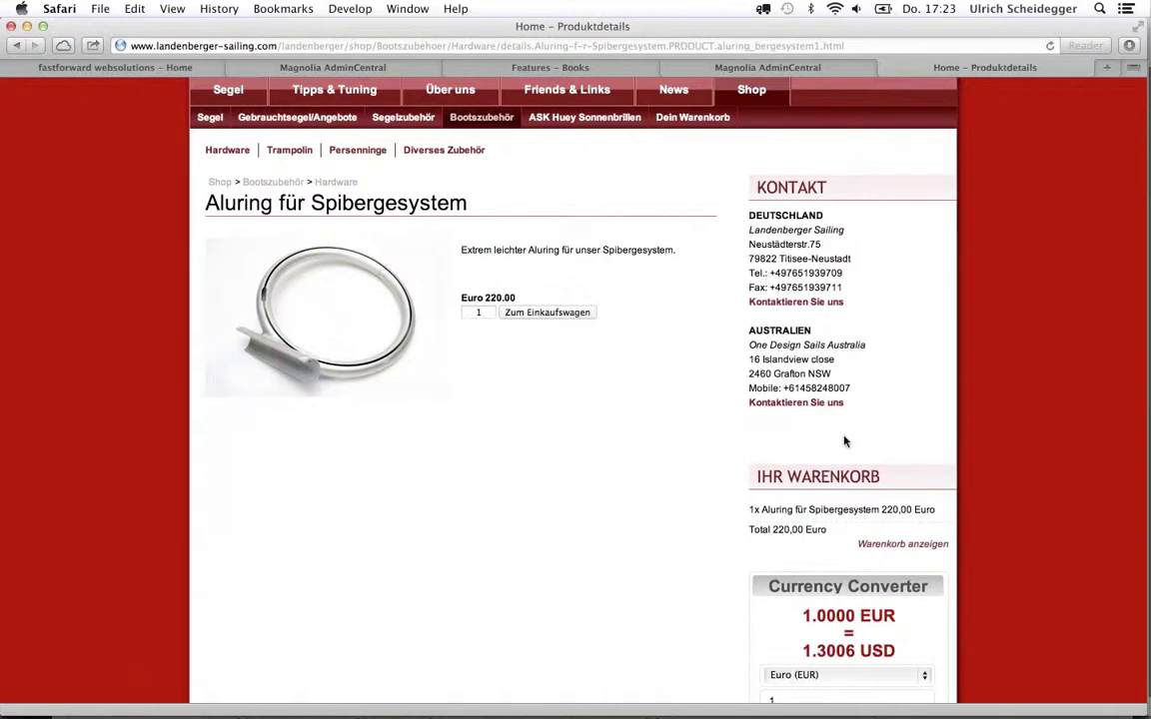
{"action": "left_click", "coordinate": [880, 545]}
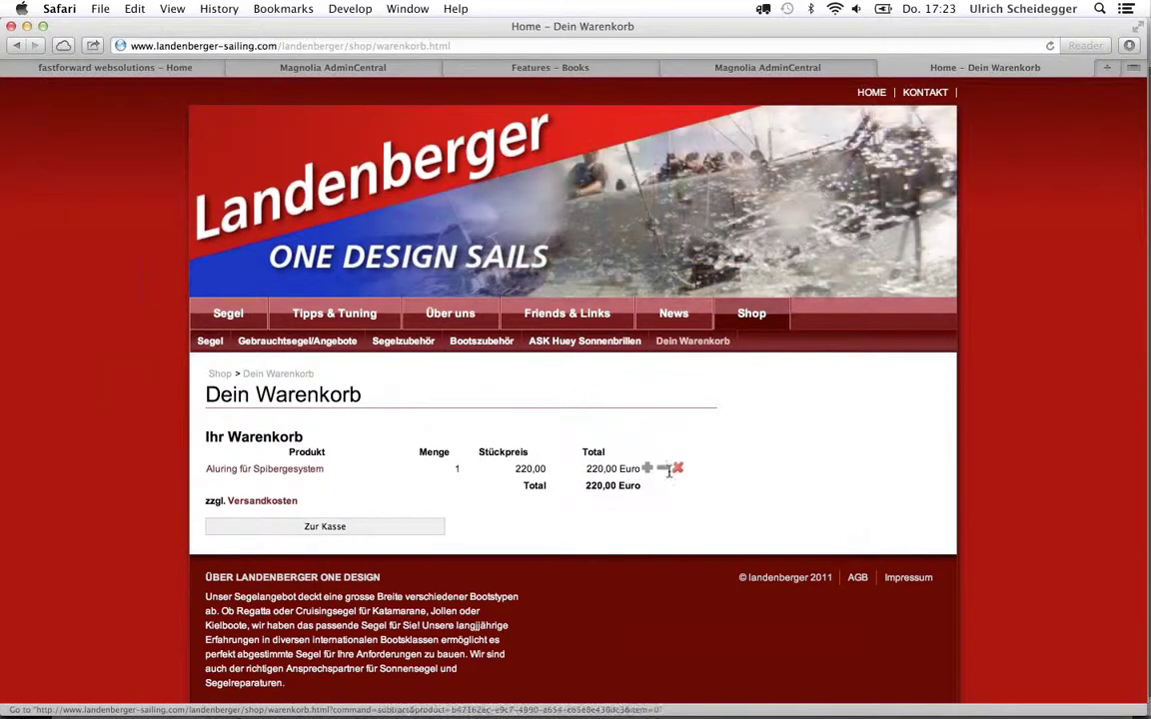
{"action": "left_click", "coordinate": [340, 527]}
Switch to the '6. Customize & extend' slide and follow its Lowgiant sample shop link
{"action": "scroll", "coordinate": [341, 526], "scroll_direction": "down", "scroll_amount": 5}
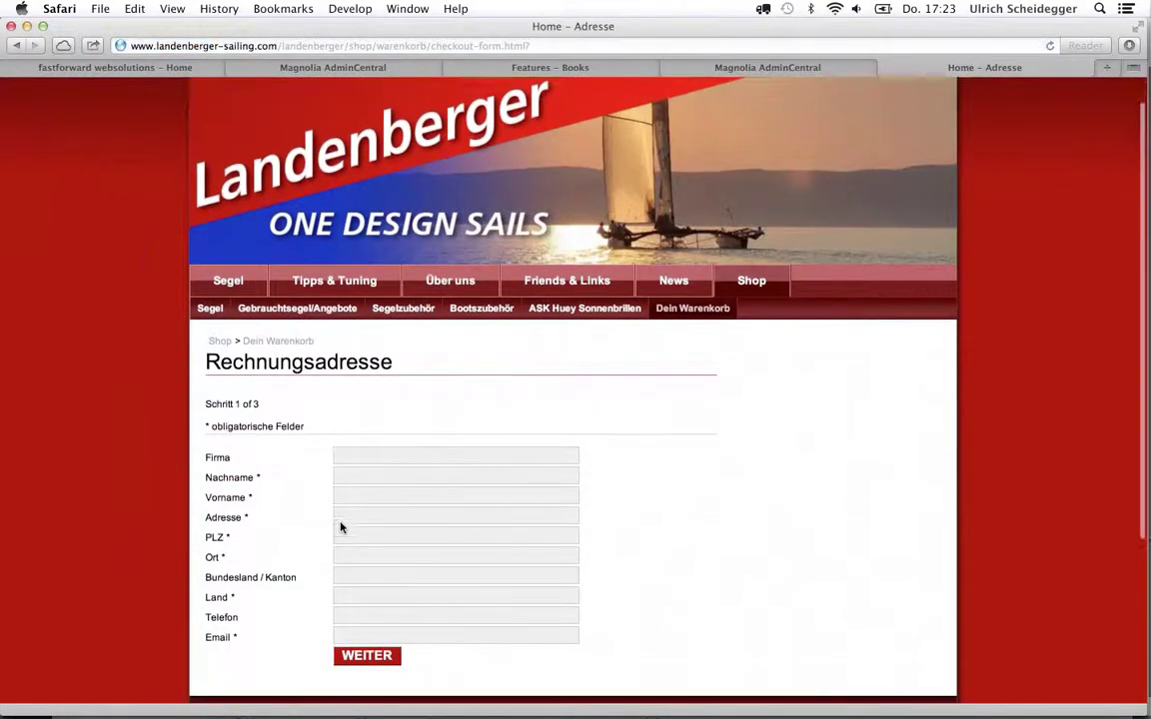
{"action": "scroll", "coordinate": [341, 527], "scroll_direction": "up", "scroll_amount": 5}
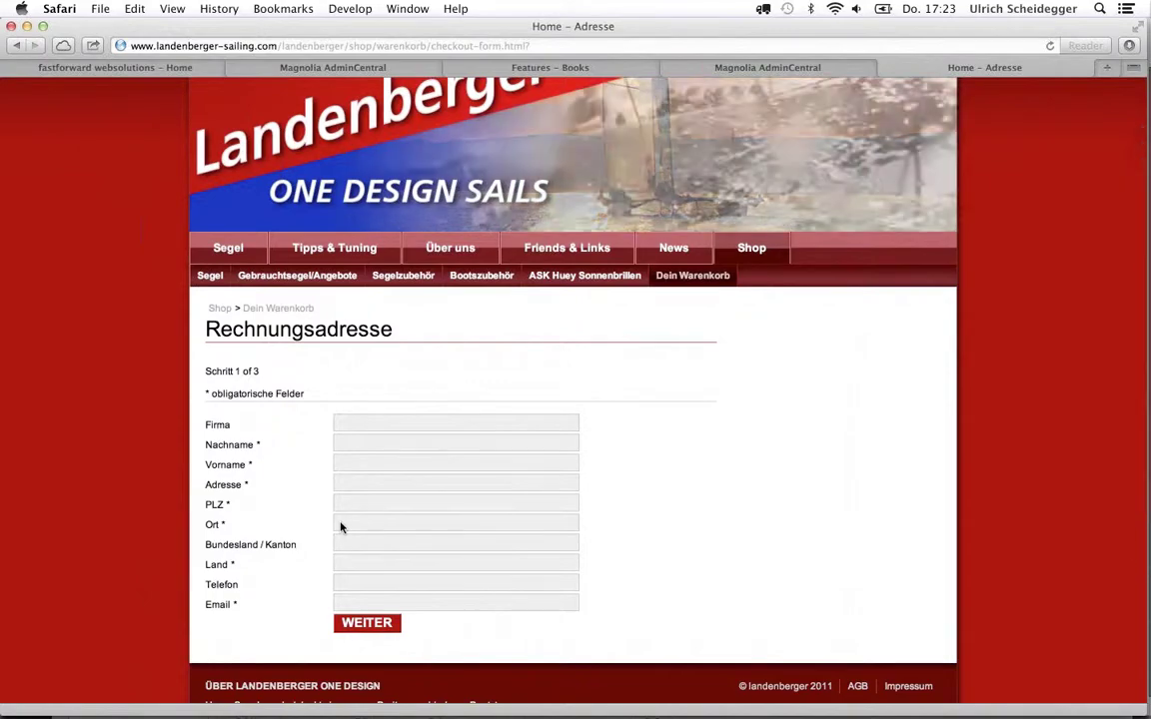
{"action": "key", "text": "super+Tab"}
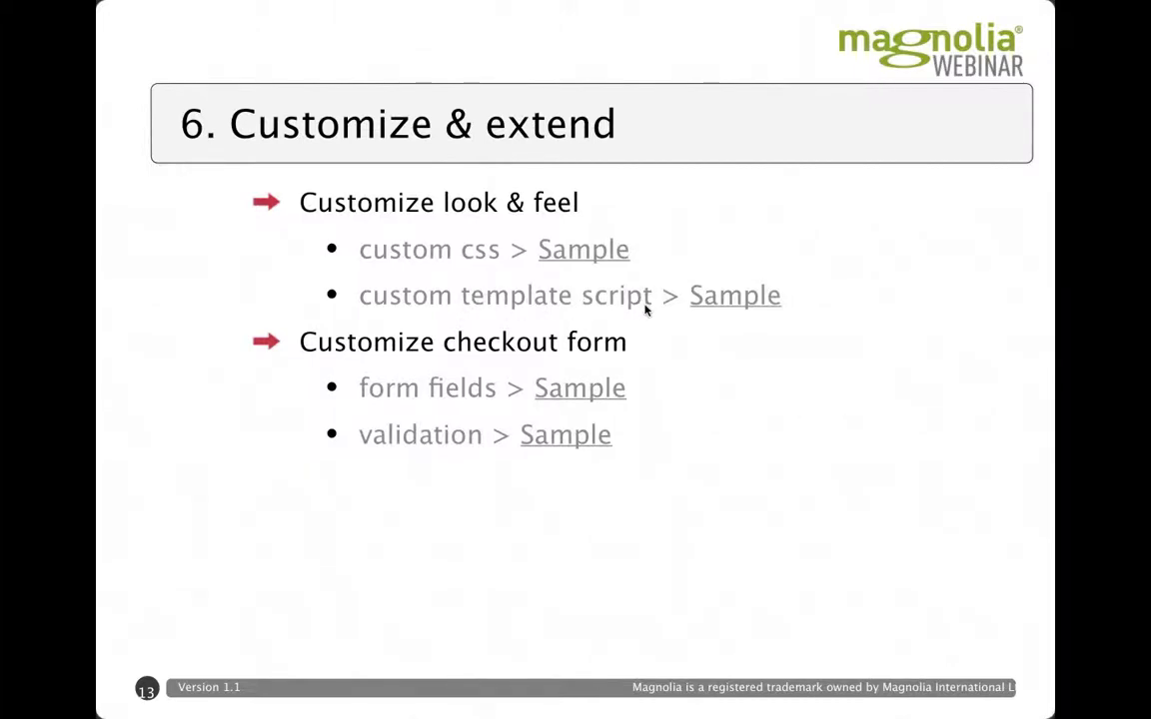
{"action": "left_click", "coordinate": [728, 305]}
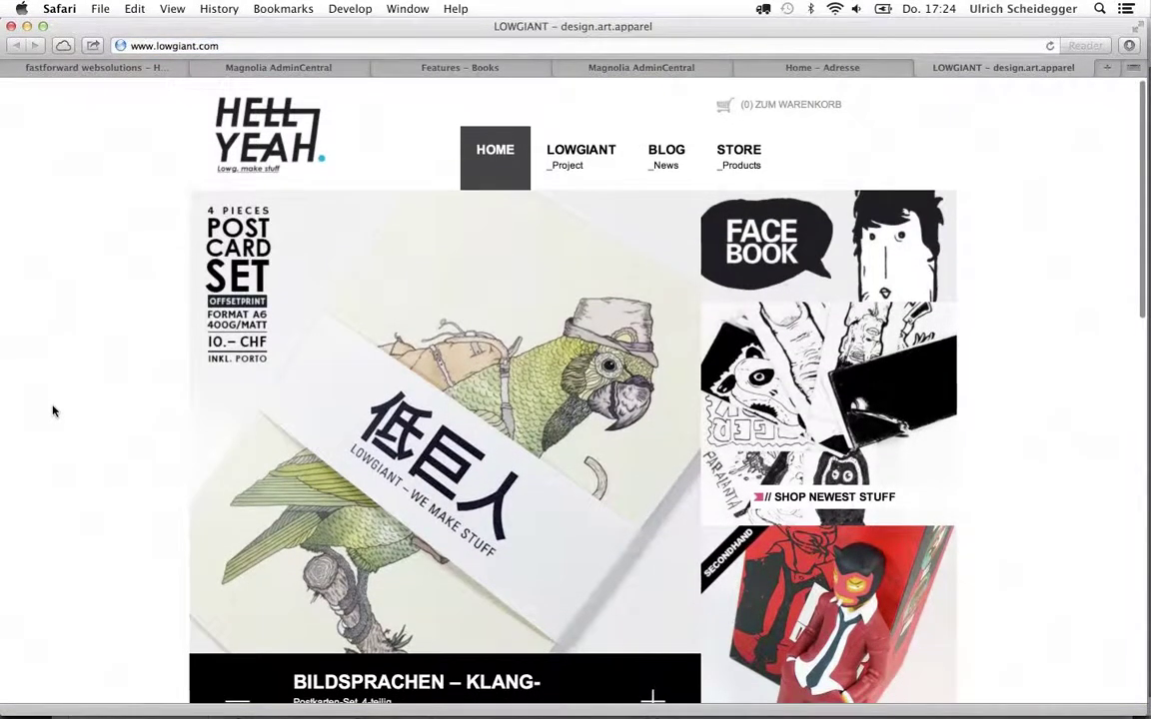
View the Happy Hour poster's details, leaving the Menge quantity at 1
{"action": "scroll", "coordinate": [53, 410], "scroll_direction": "down", "scroll_amount": 3}
{"action": "scroll", "coordinate": [52, 410], "scroll_direction": "down", "scroll_amount": 4}
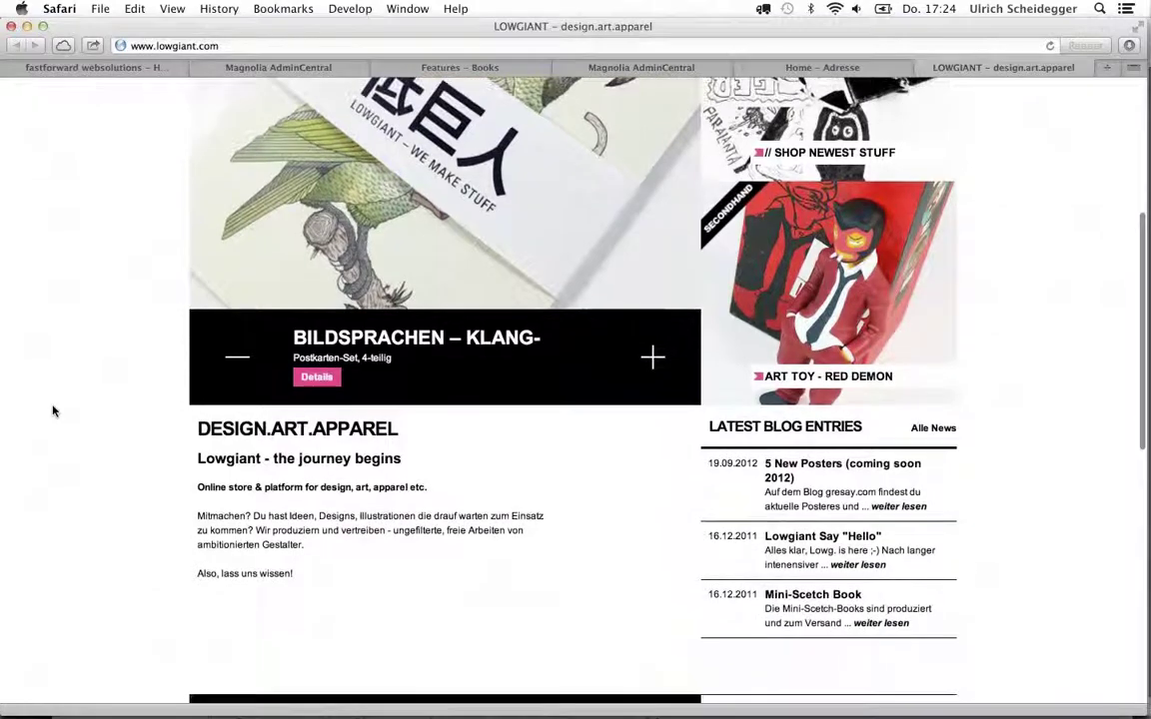
{"action": "scroll", "coordinate": [52, 408], "scroll_direction": "up", "scroll_amount": 5}
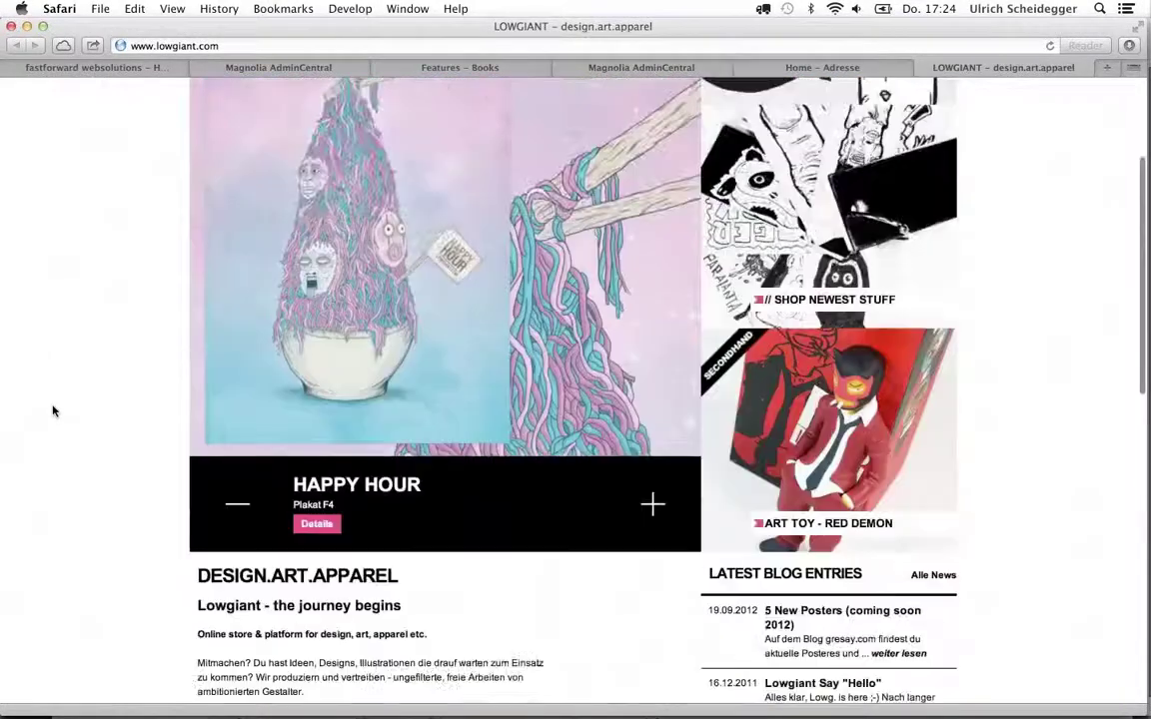
{"action": "left_click", "coordinate": [315, 595]}
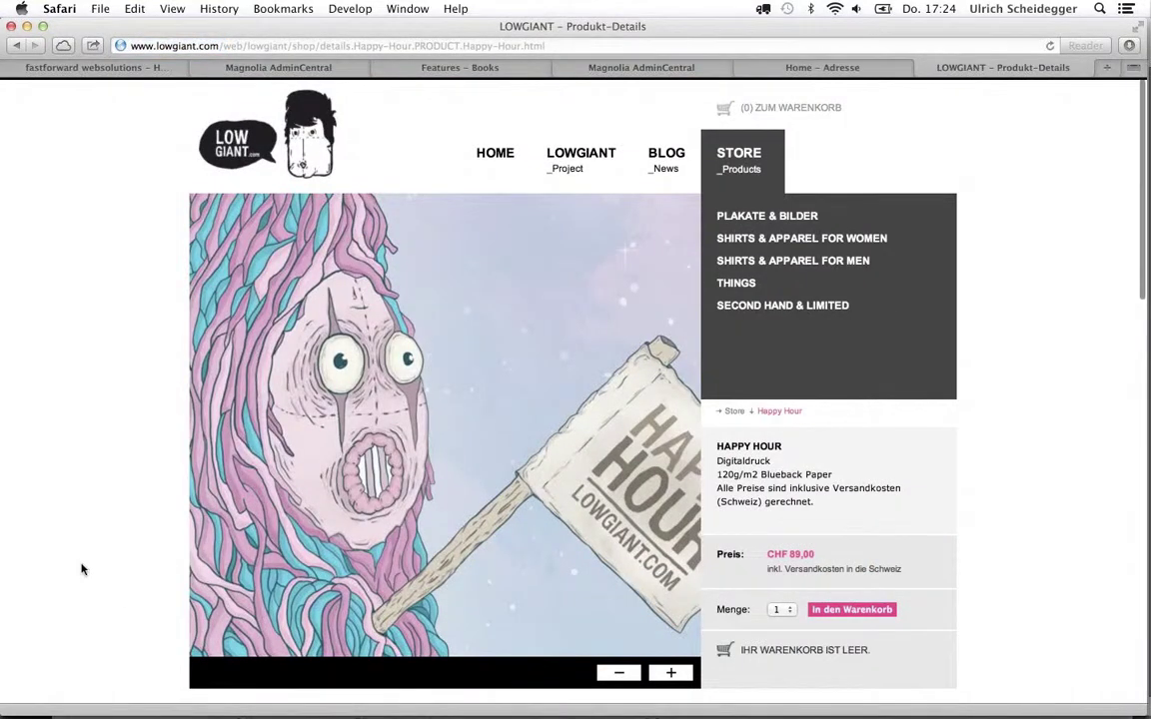
{"action": "scroll", "coordinate": [85, 571], "scroll_direction": "down", "scroll_amount": 3}
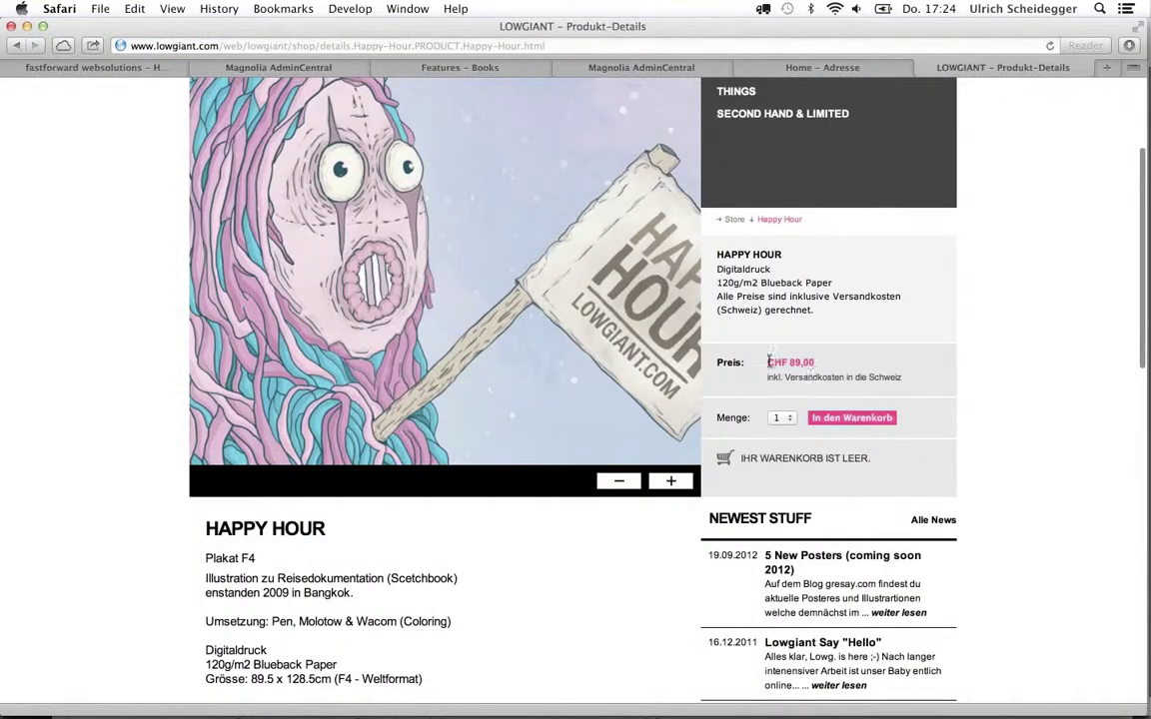
{"action": "left_click", "coordinate": [784, 418]}
{"action": "left_click", "coordinate": [778, 417]}
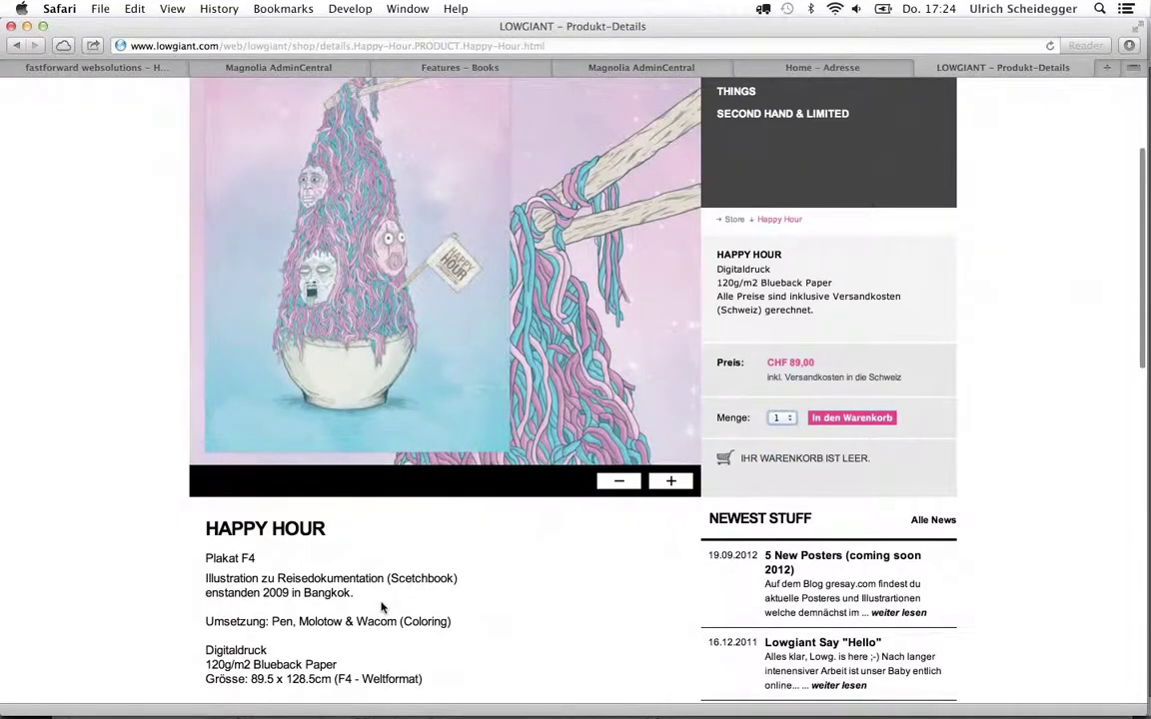
Go to the Store's Shirts & Apparel for Women category
{"action": "scroll", "coordinate": [409, 599], "scroll_direction": "down", "scroll_amount": 4}
{"action": "scroll", "coordinate": [380, 603], "scroll_direction": "down", "scroll_amount": 2}
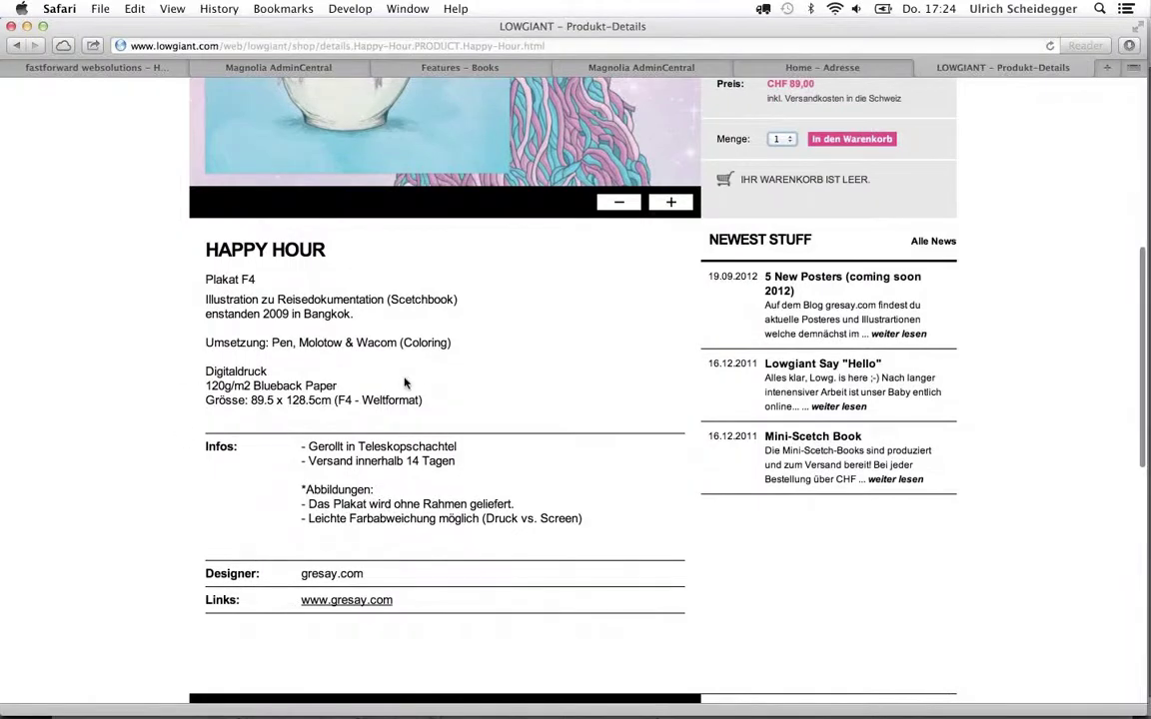
{"action": "scroll", "coordinate": [405, 383], "scroll_direction": "up", "scroll_amount": 5}
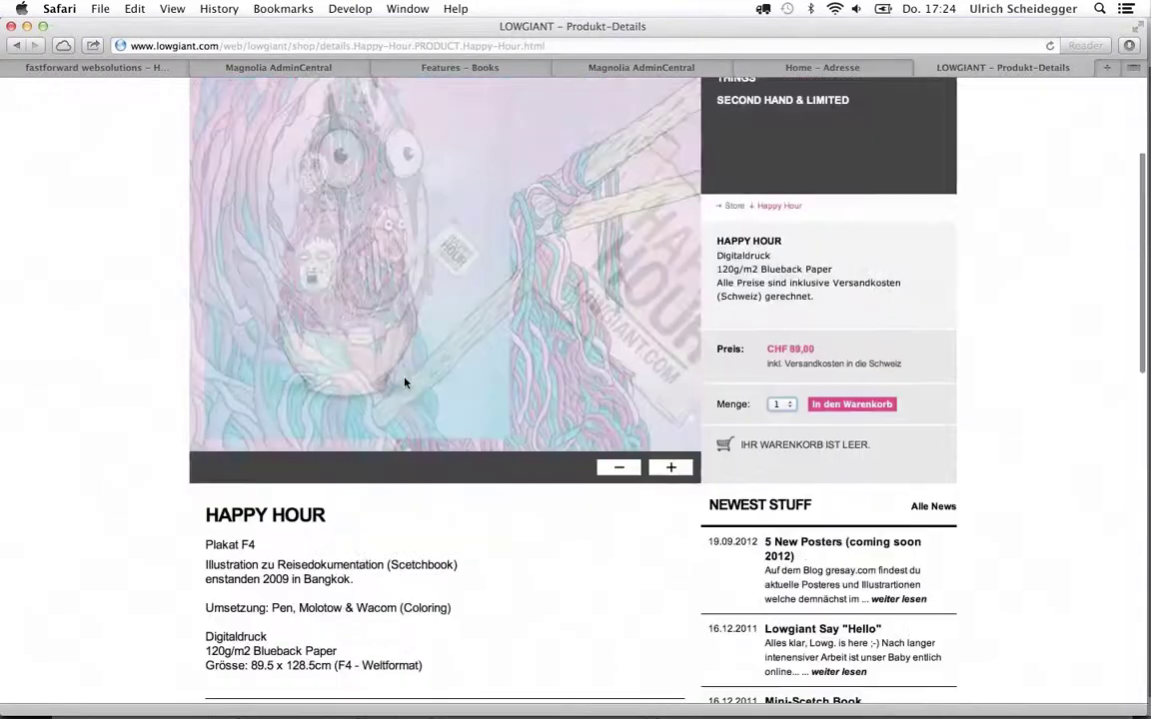
{"action": "scroll", "coordinate": [405, 383], "scroll_direction": "up", "scroll_amount": 4}
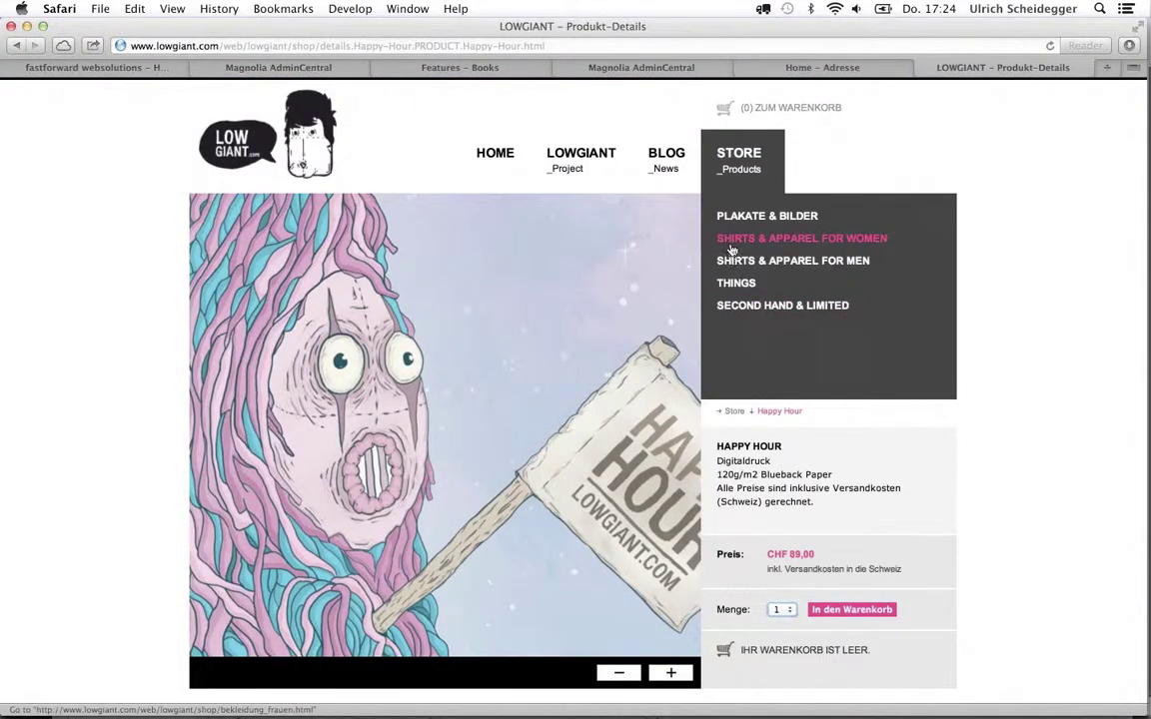
{"action": "left_click", "coordinate": [731, 250]}
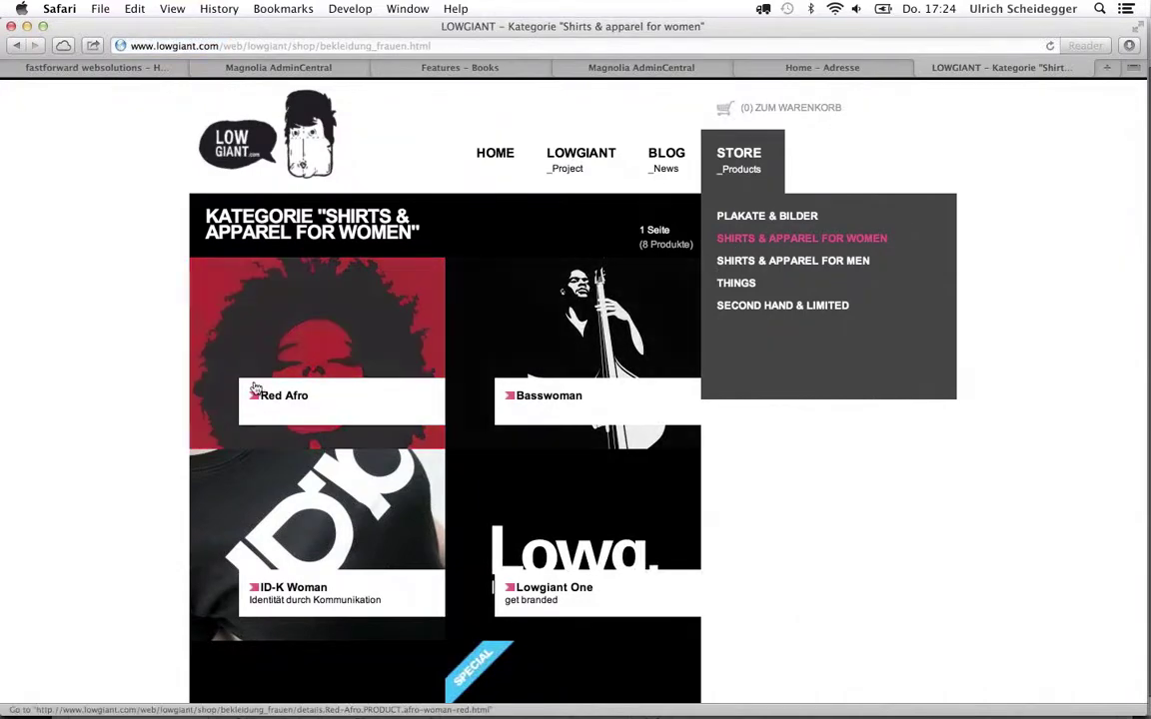
Add the Red Afro shirt (CHF 42.00) in size M to the cart
{"action": "left_click", "coordinate": [255, 390]}
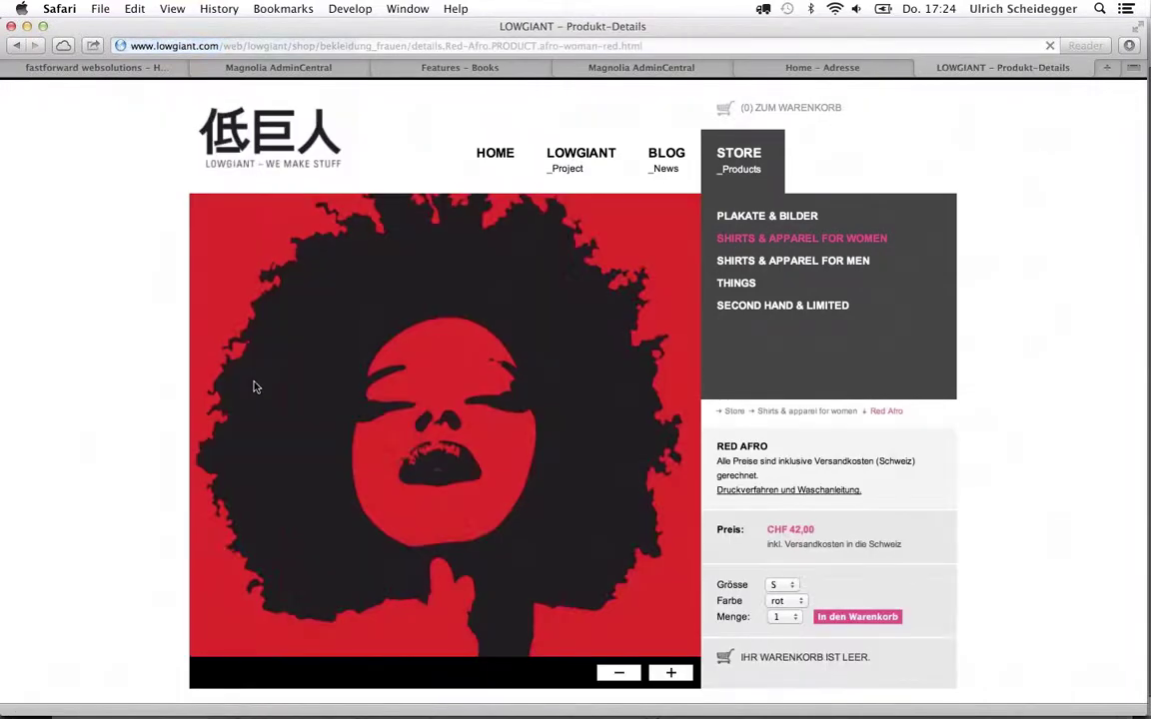
{"action": "scroll", "coordinate": [255, 388], "scroll_direction": "down", "scroll_amount": 1}
{"action": "scroll", "coordinate": [255, 388], "scroll_direction": "down", "scroll_amount": 5}
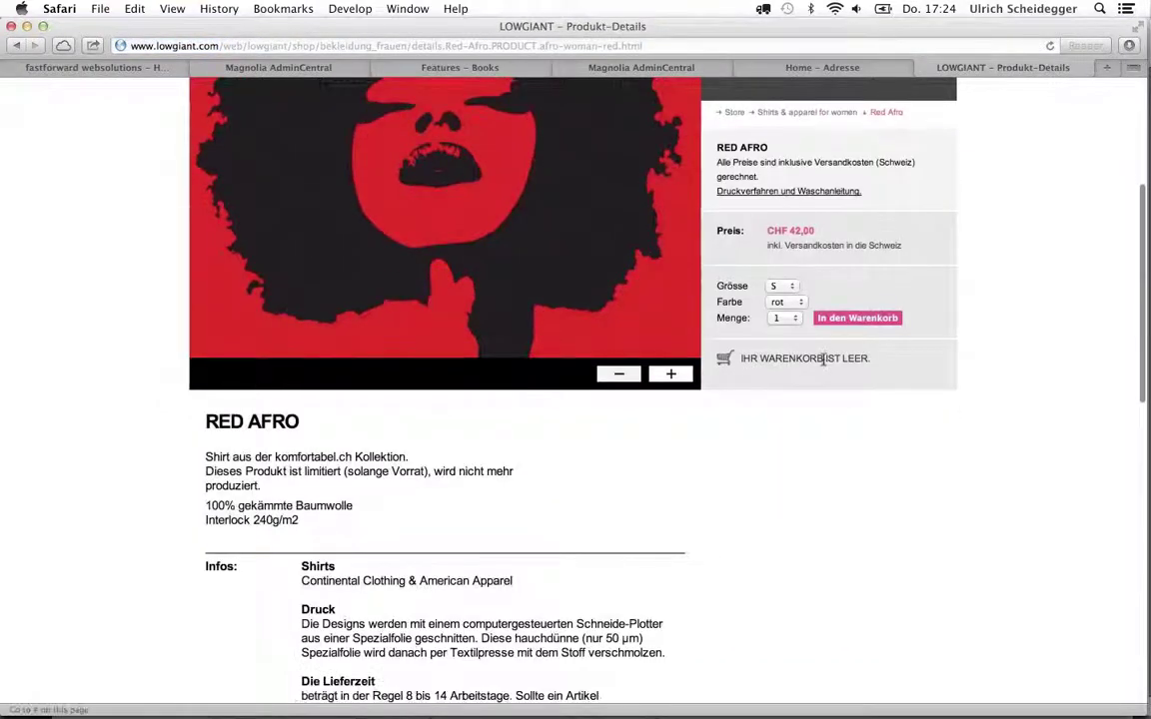
{"action": "left_click", "coordinate": [777, 287]}
{"action": "left_click", "coordinate": [776, 303]}
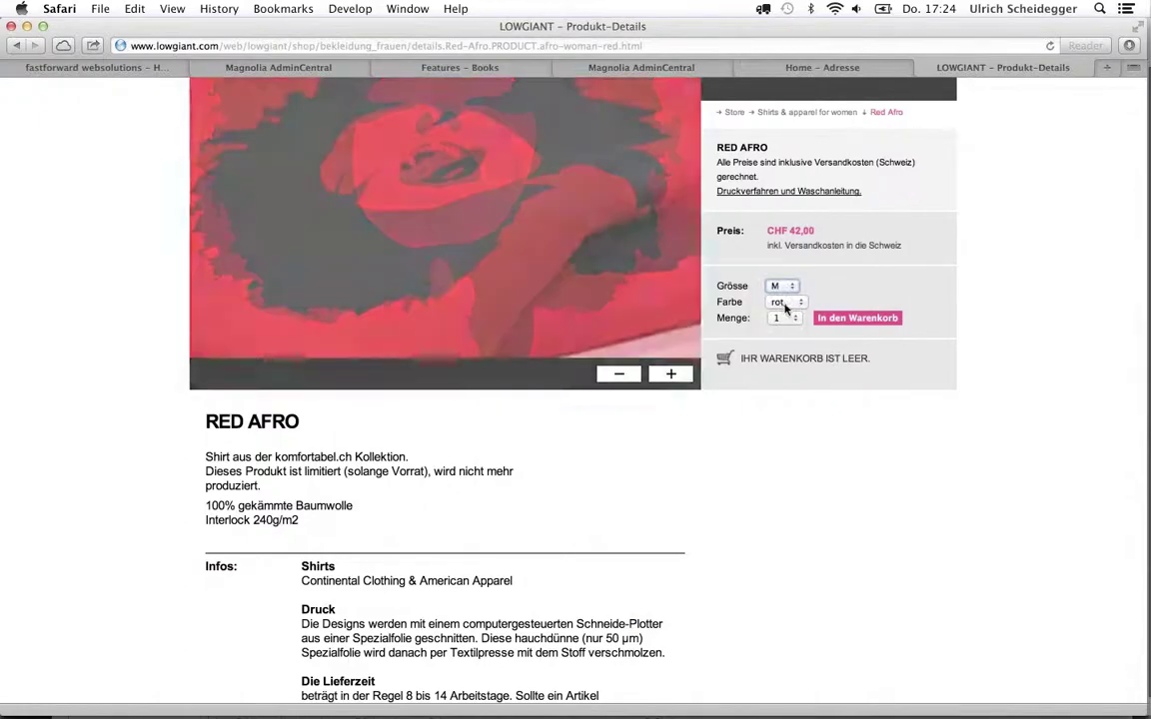
{"action": "left_click", "coordinate": [788, 302]}
{"action": "left_click", "coordinate": [786, 318]}
{"action": "key", "text": "super+Tab"}
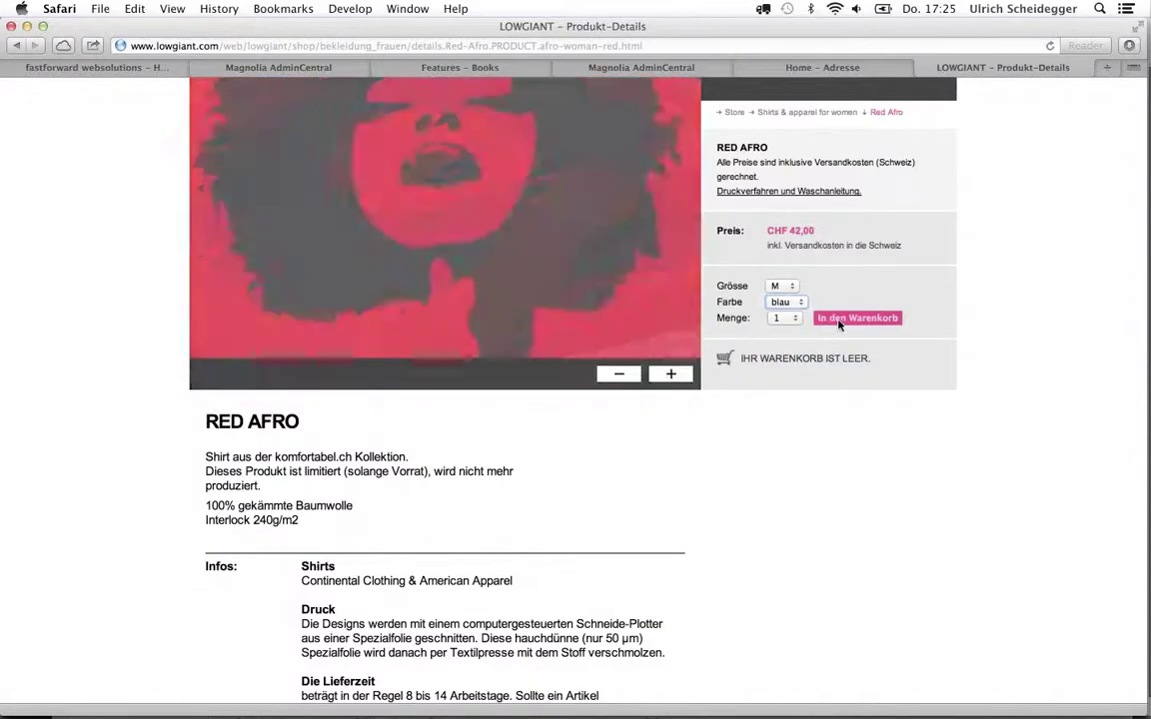
{"action": "left_click", "coordinate": [839, 318]}
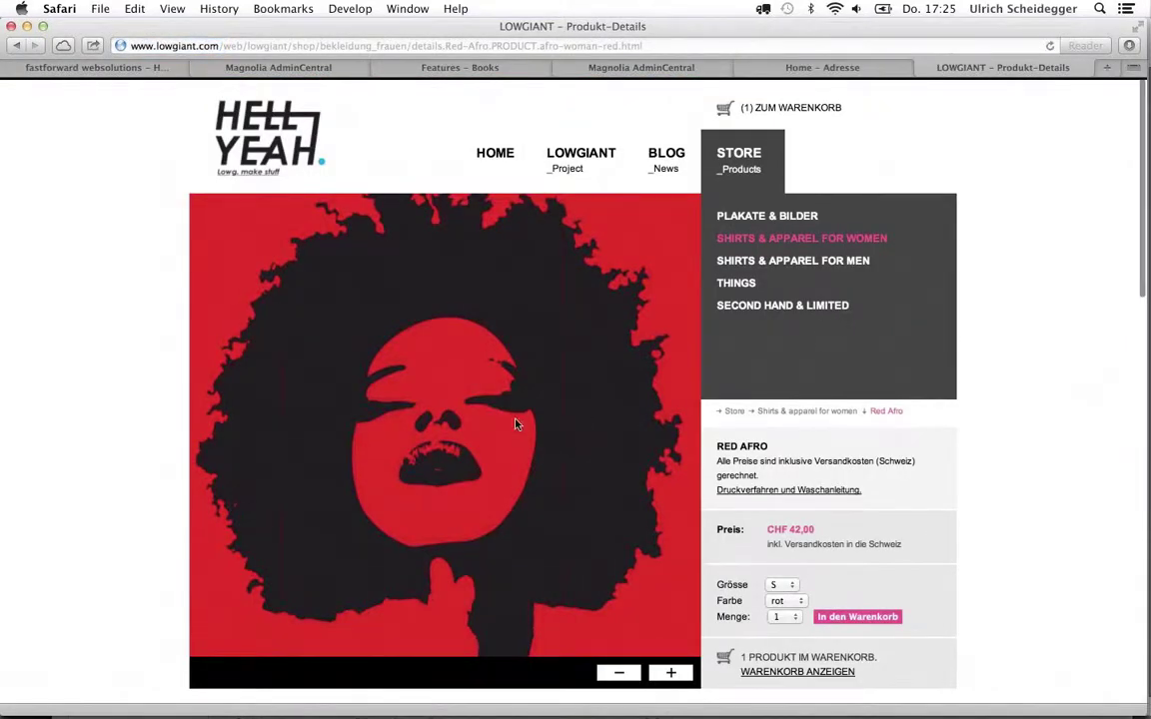
Switch to the Magnolia AdminCentral tab showing the Sample Shop product tree
{"action": "scroll", "coordinate": [515, 425], "scroll_direction": "up", "scroll_amount": 1}
{"action": "scroll", "coordinate": [516, 425], "scroll_direction": "down", "scroll_amount": 5}
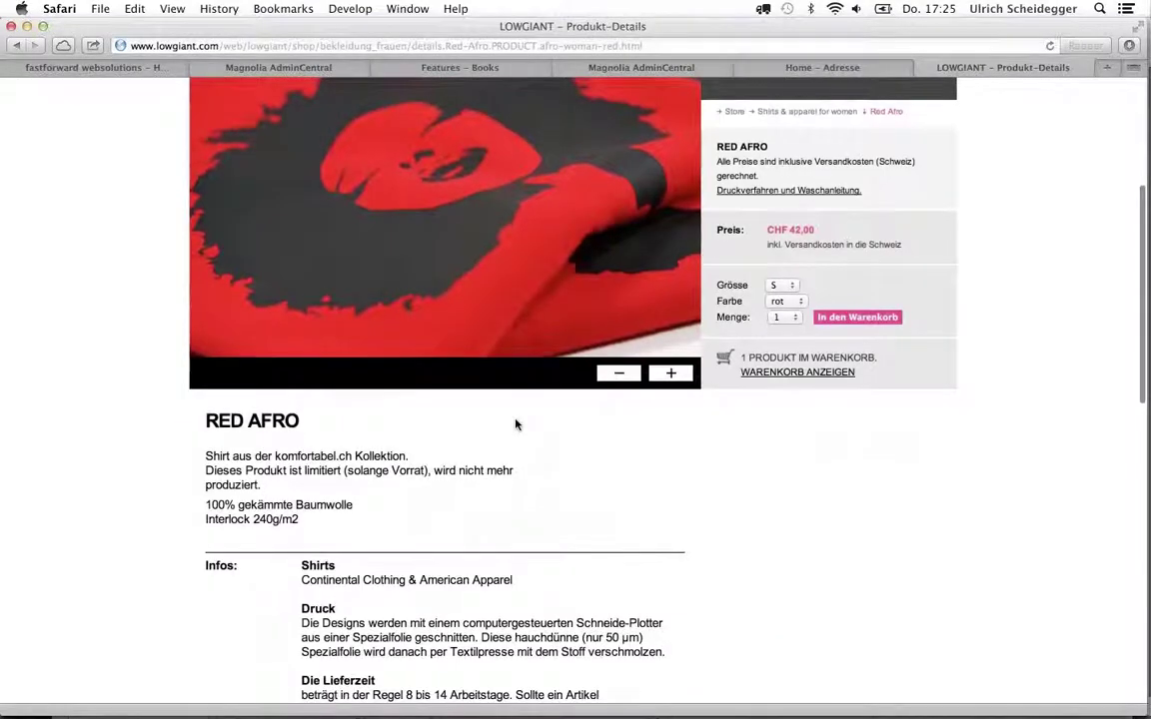
{"action": "scroll", "coordinate": [516, 425], "scroll_direction": "up", "scroll_amount": 5}
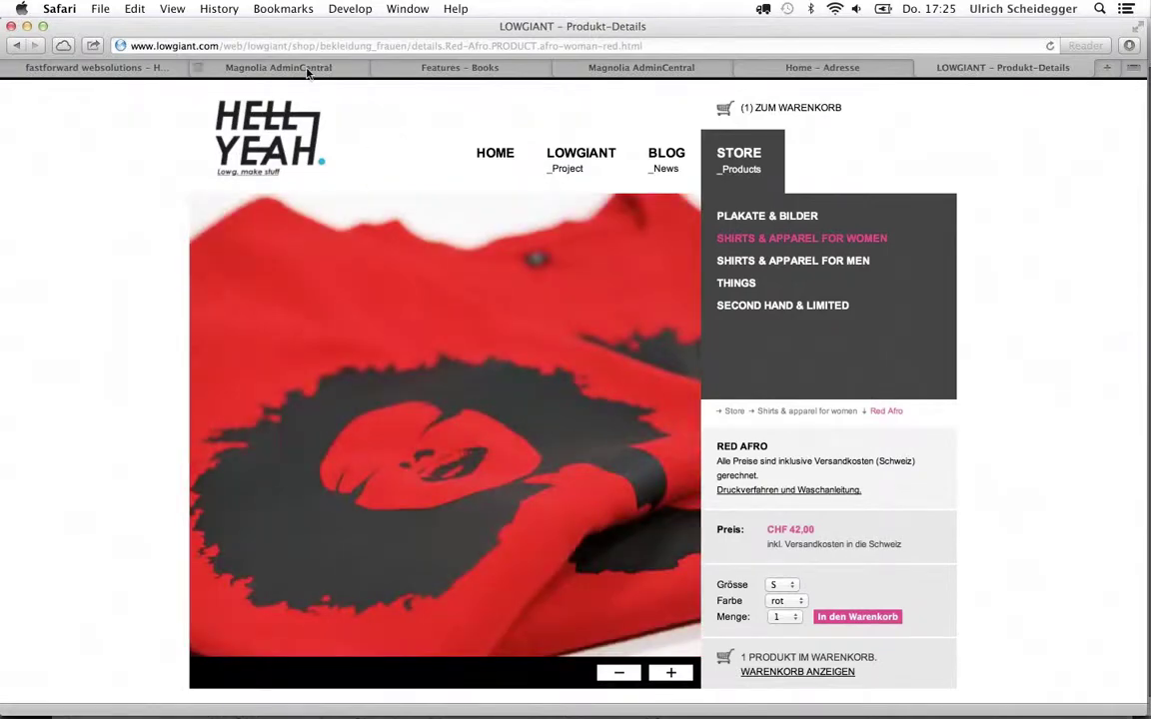
{"action": "left_click", "coordinate": [279, 67]}
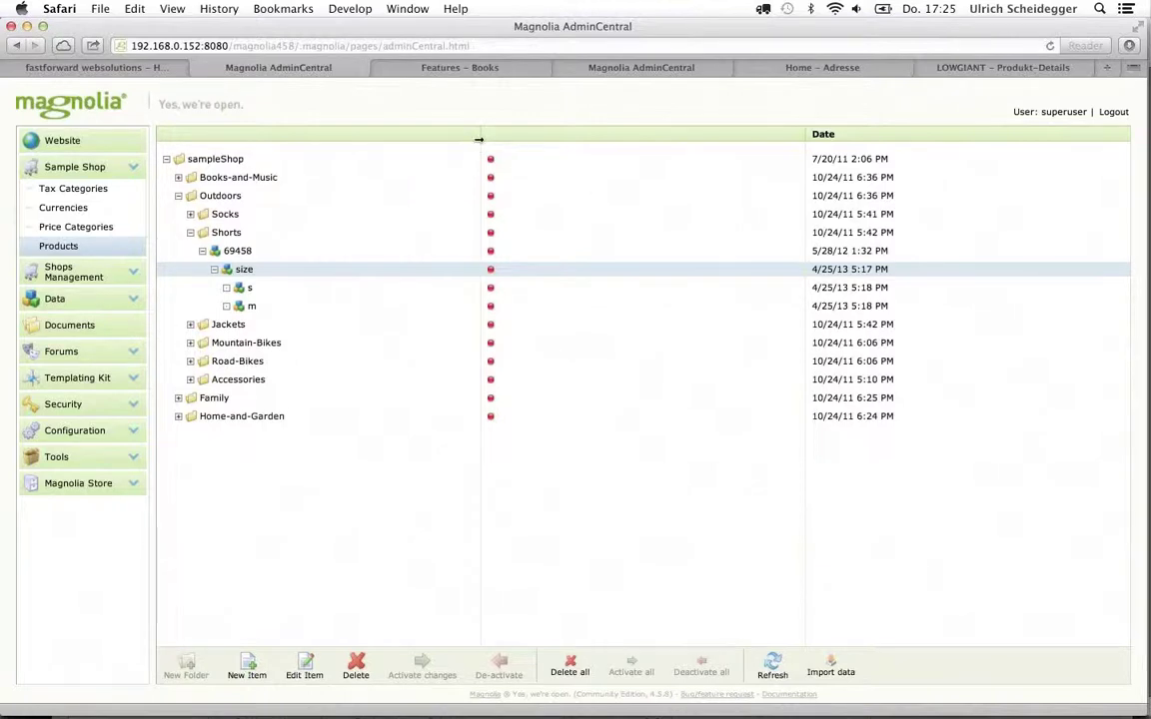
In Configuration, expand modules > shop > templates > components
{"action": "left_click", "coordinate": [77, 432]}
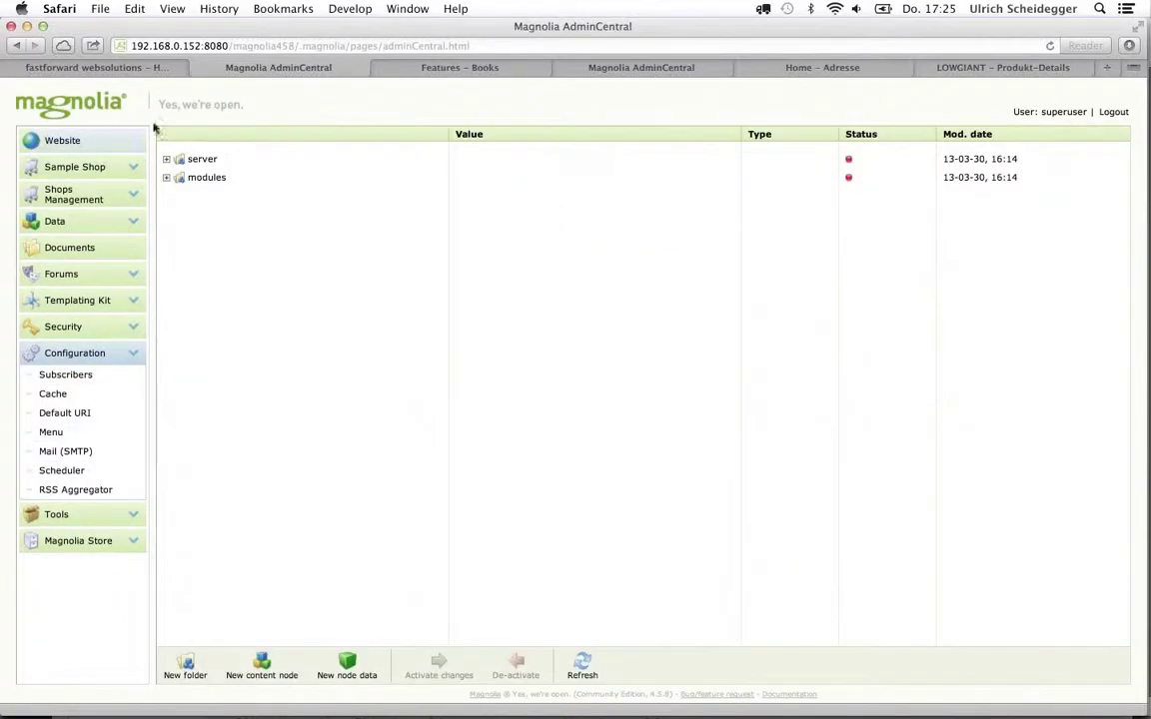
{"action": "left_click", "coordinate": [167, 178]}
{"action": "scroll", "coordinate": [240, 460], "scroll_direction": "down", "scroll_amount": 5}
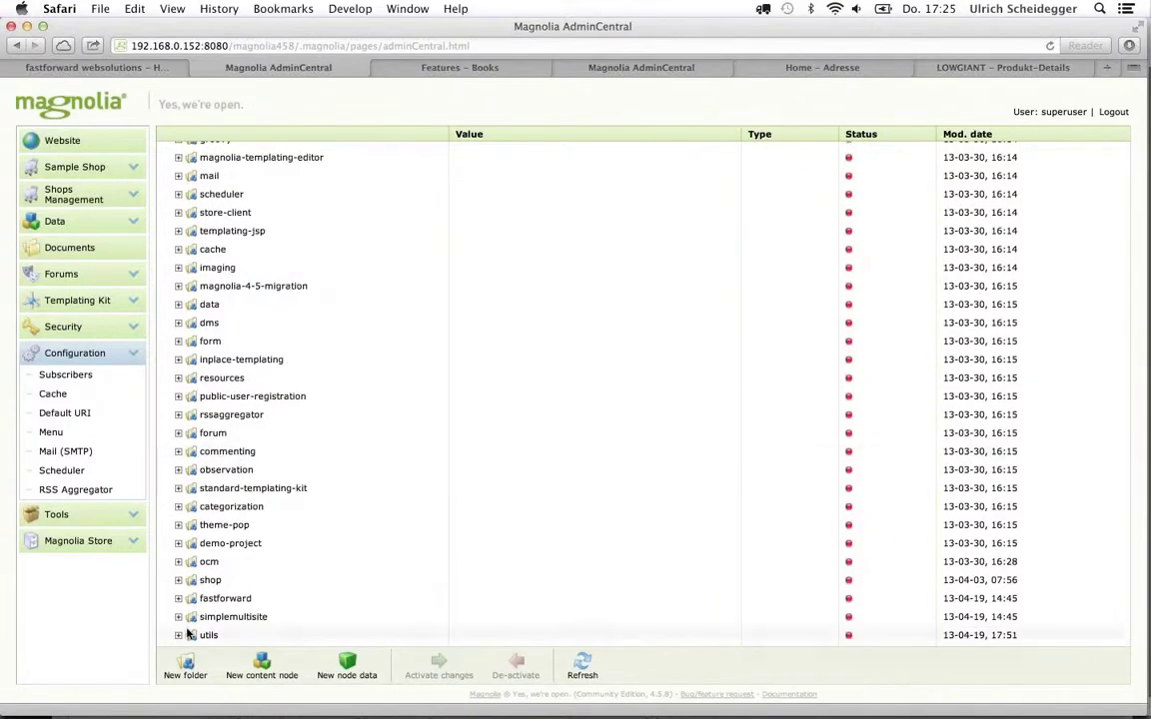
{"action": "left_click", "coordinate": [178, 580]}
{"action": "scroll", "coordinate": [179, 588], "scroll_direction": "down", "scroll_amount": 3}
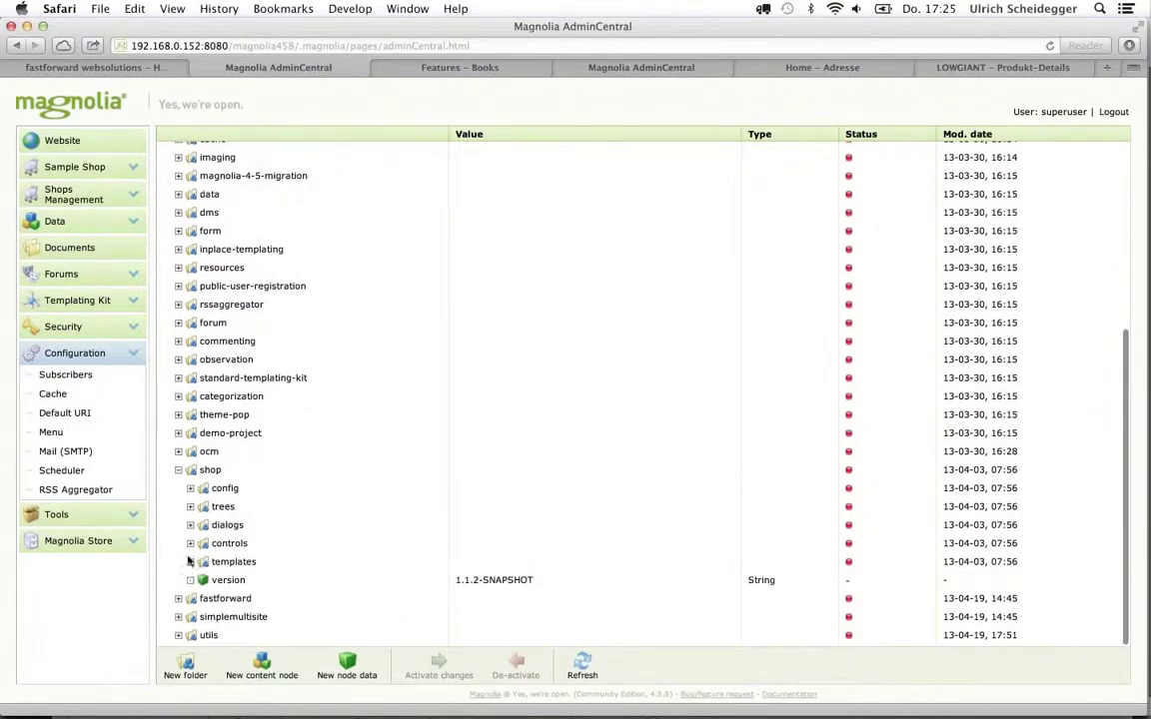
{"action": "left_click", "coordinate": [191, 563]}
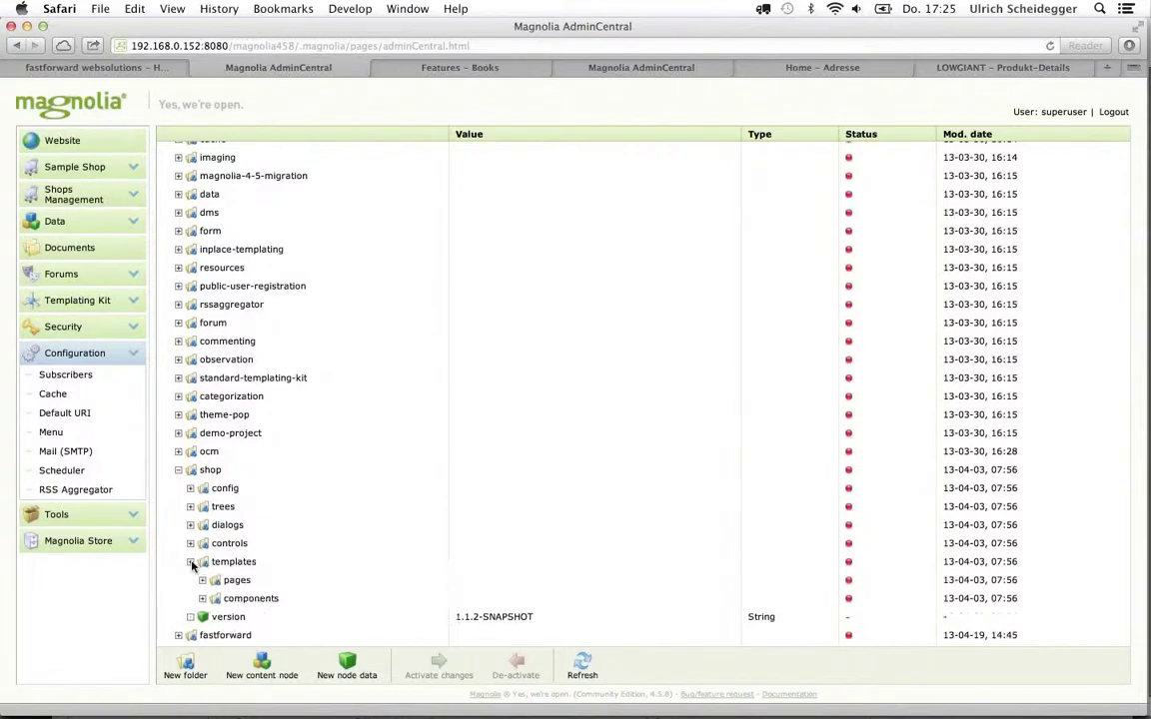
{"action": "scroll", "coordinate": [196, 560], "scroll_direction": "down", "scroll_amount": 1}
{"action": "left_click", "coordinate": [202, 563]}
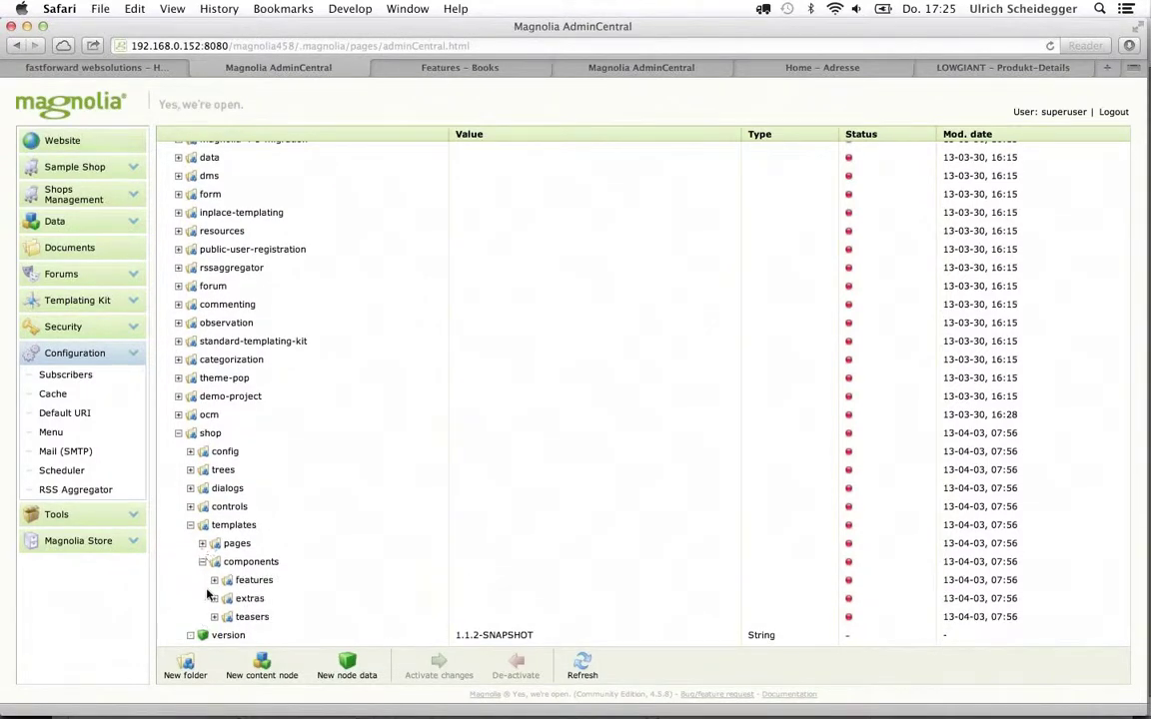
{"action": "scroll", "coordinate": [211, 593], "scroll_direction": "down", "scroll_amount": 2}
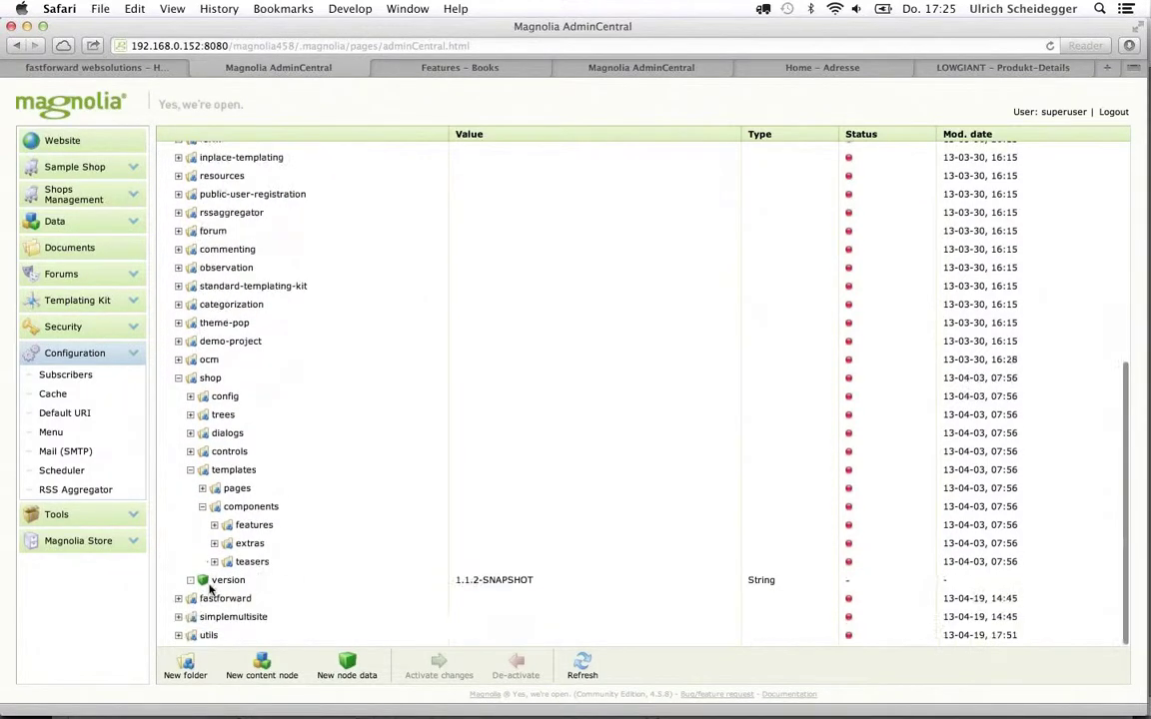
Expand features > shopProductDetail and select its templateScript property (/shop/paragraphs/features/productDetails.ftl)
{"action": "left_click", "coordinate": [214, 525]}
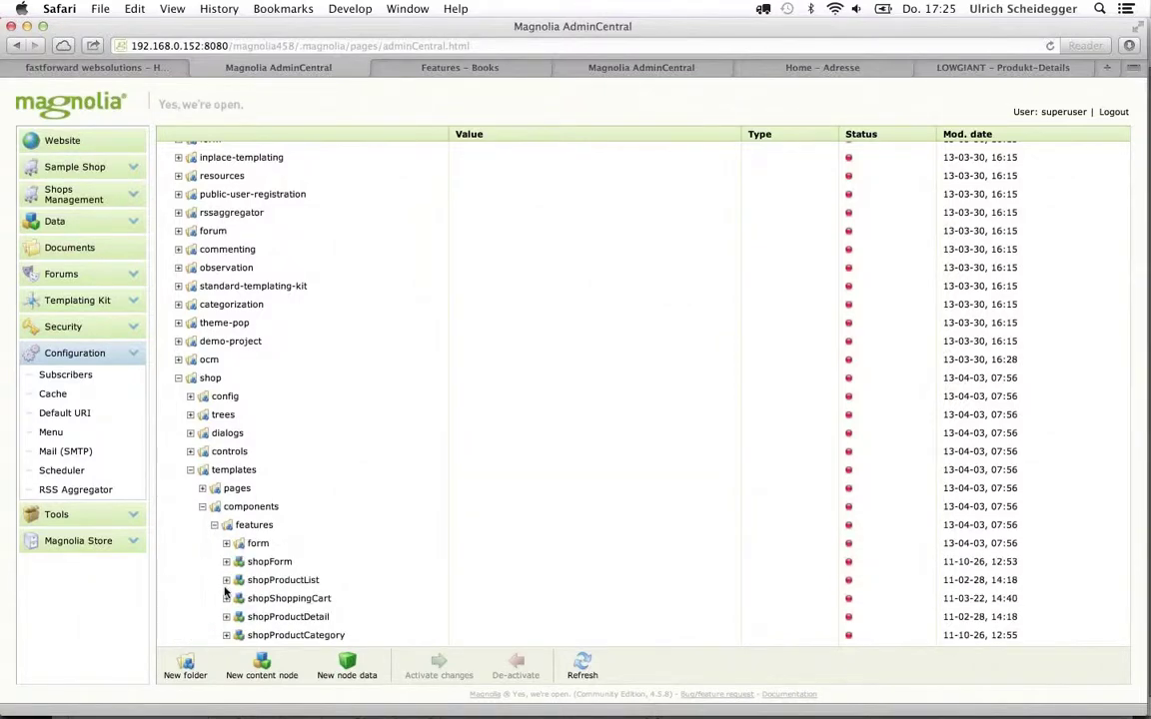
{"action": "scroll", "coordinate": [260, 480], "scroll_direction": "down", "scroll_amount": 5}
{"action": "left_click", "coordinate": [285, 446]}
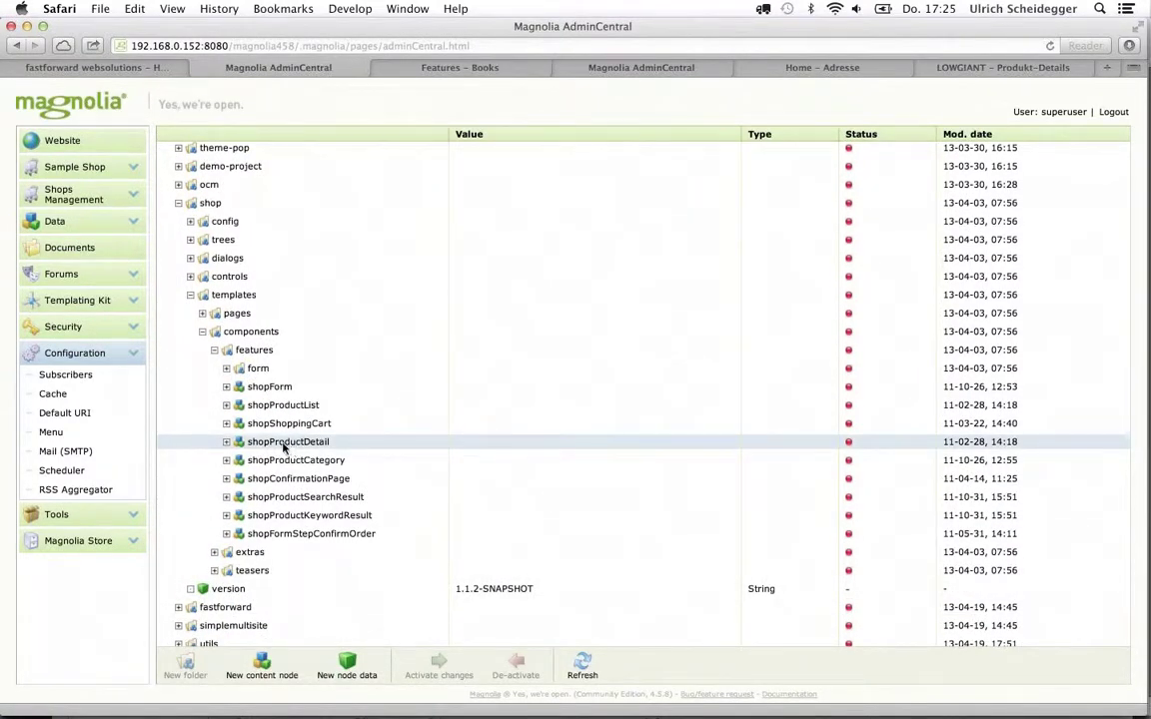
{"action": "left_click", "coordinate": [226, 443]}
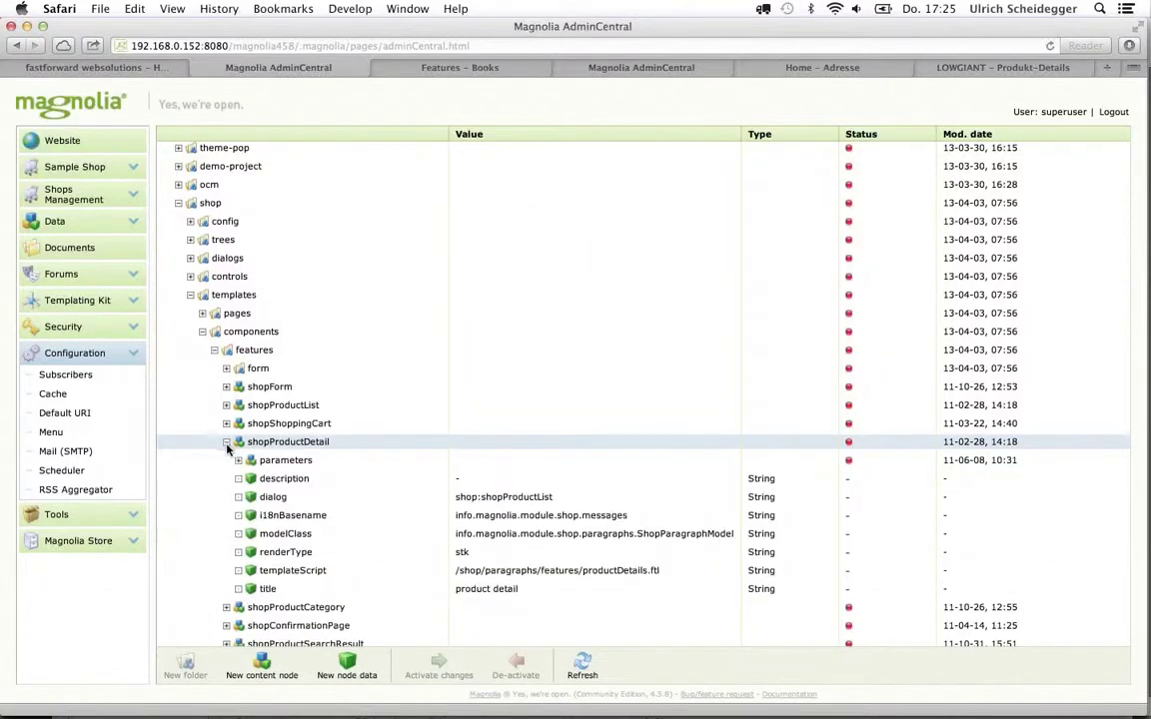
{"action": "right_click", "coordinate": [481, 574]}
{"action": "left_click", "coordinate": [325, 572]}
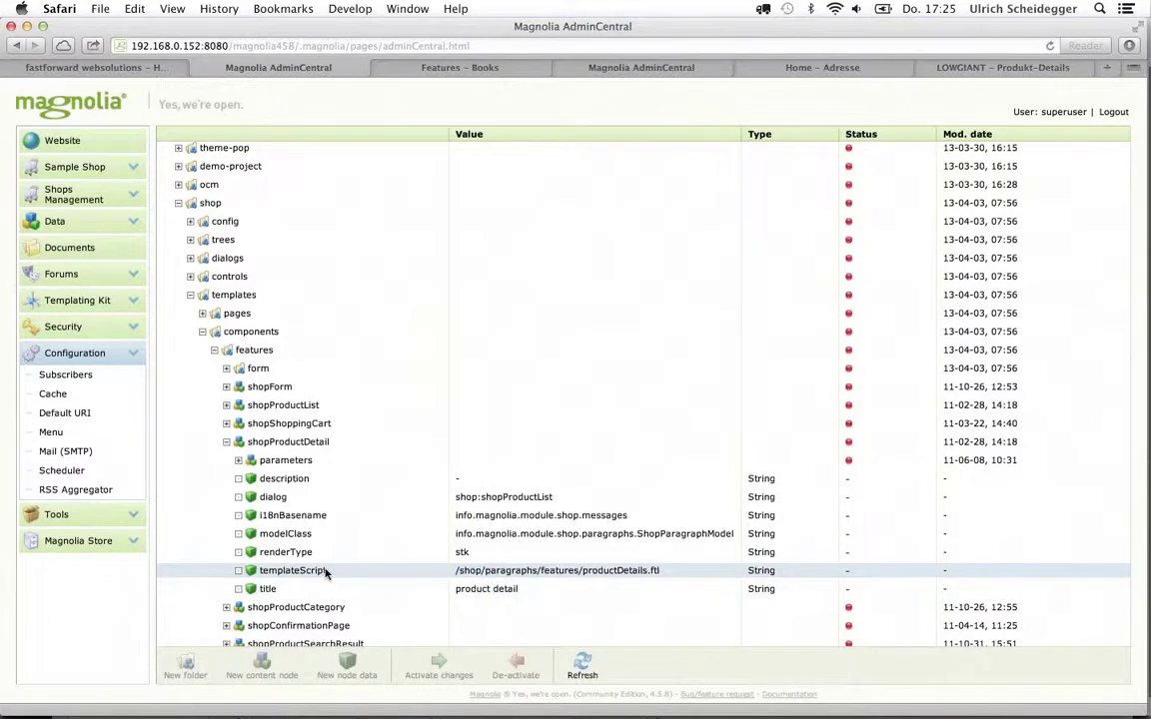
{"action": "key", "text": "super+Tab"}
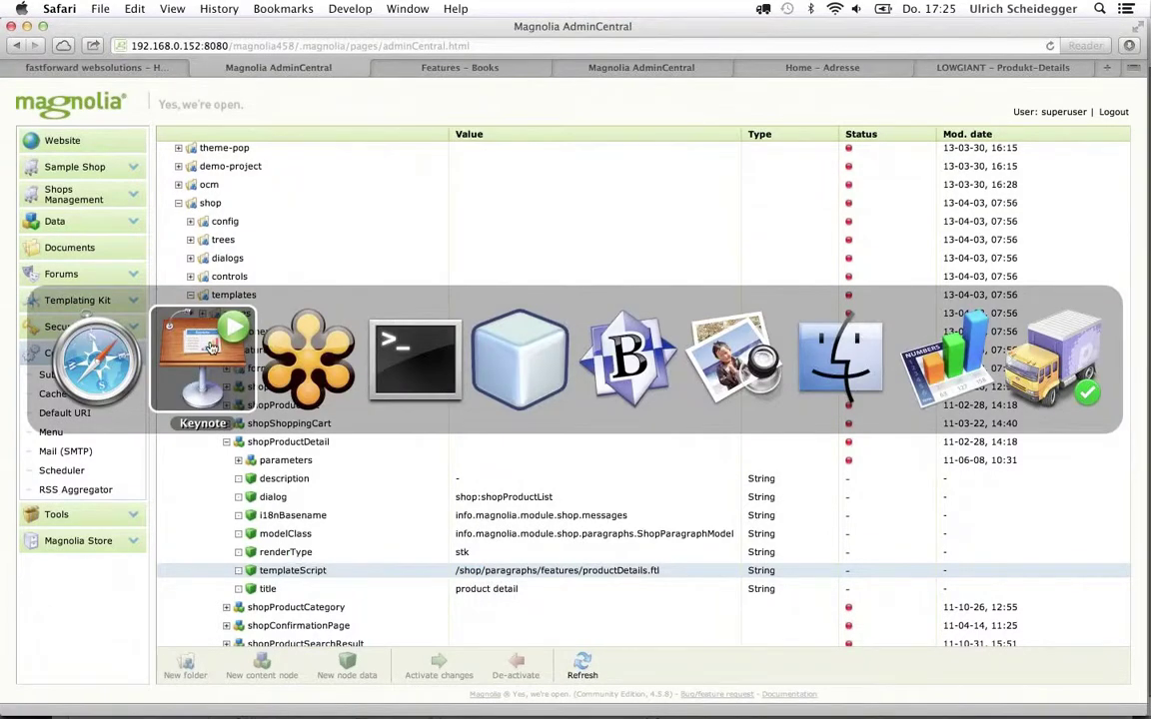
Switch to Keynote and show the '6. Customize & extend' slide full screen
{"action": "left_click", "coordinate": [211, 347]}
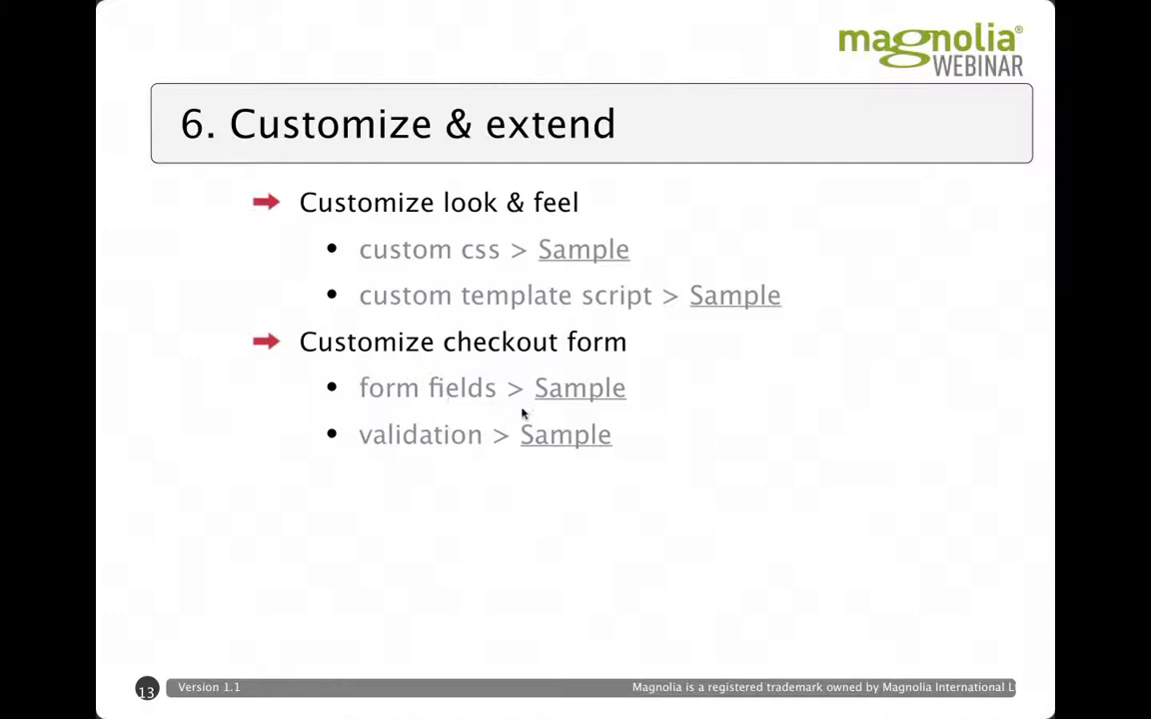
Add the Bild-Sprache Klang-Farben IV owl poster (89,00 CHF) to the cart and view the cart
{"action": "left_click", "coordinate": [579, 392]}
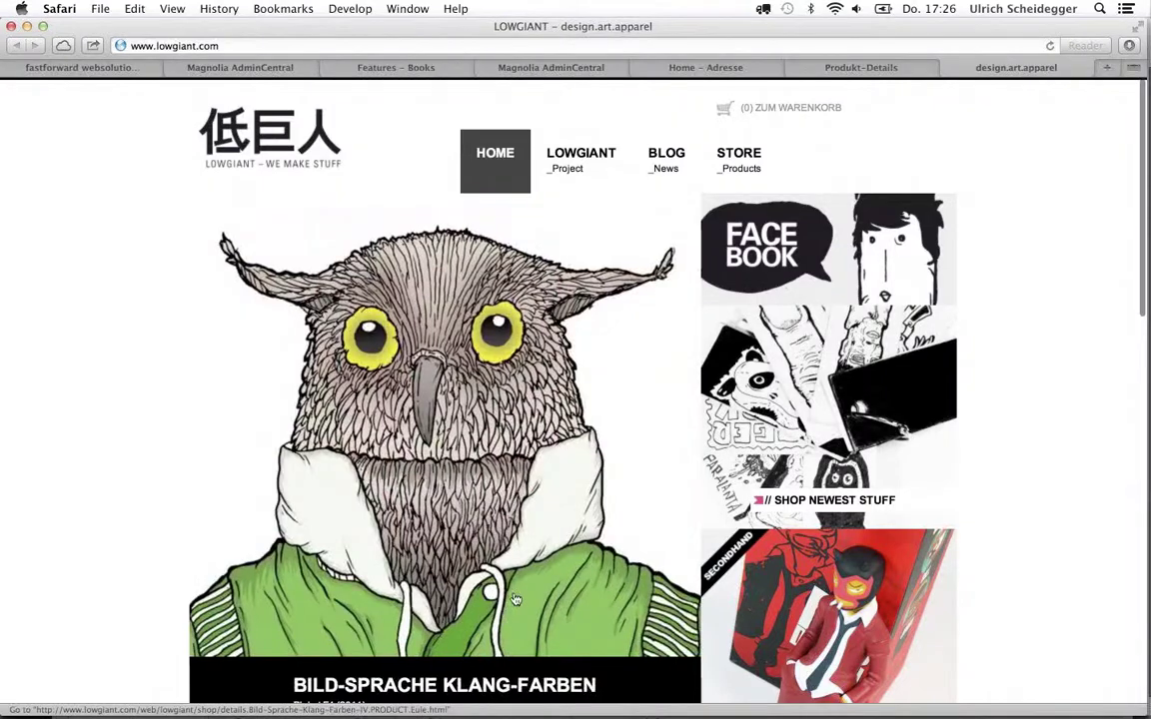
{"action": "scroll", "coordinate": [148, 544], "scroll_direction": "down", "scroll_amount": 5}
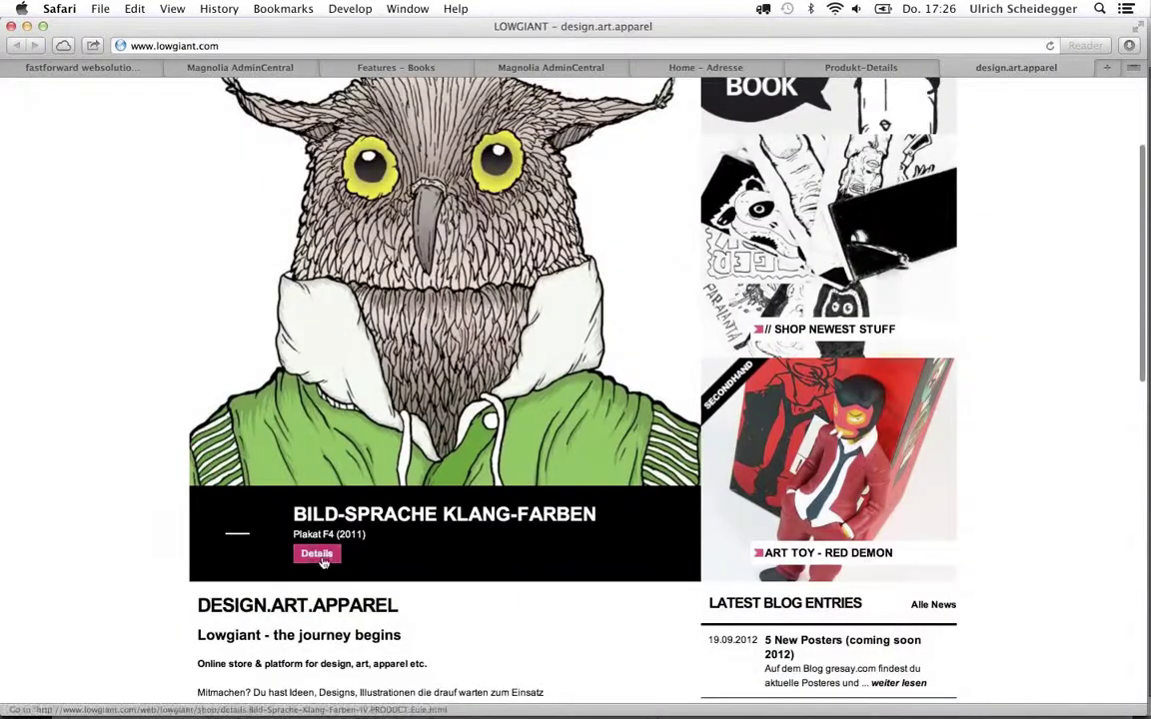
{"action": "left_click", "coordinate": [318, 555]}
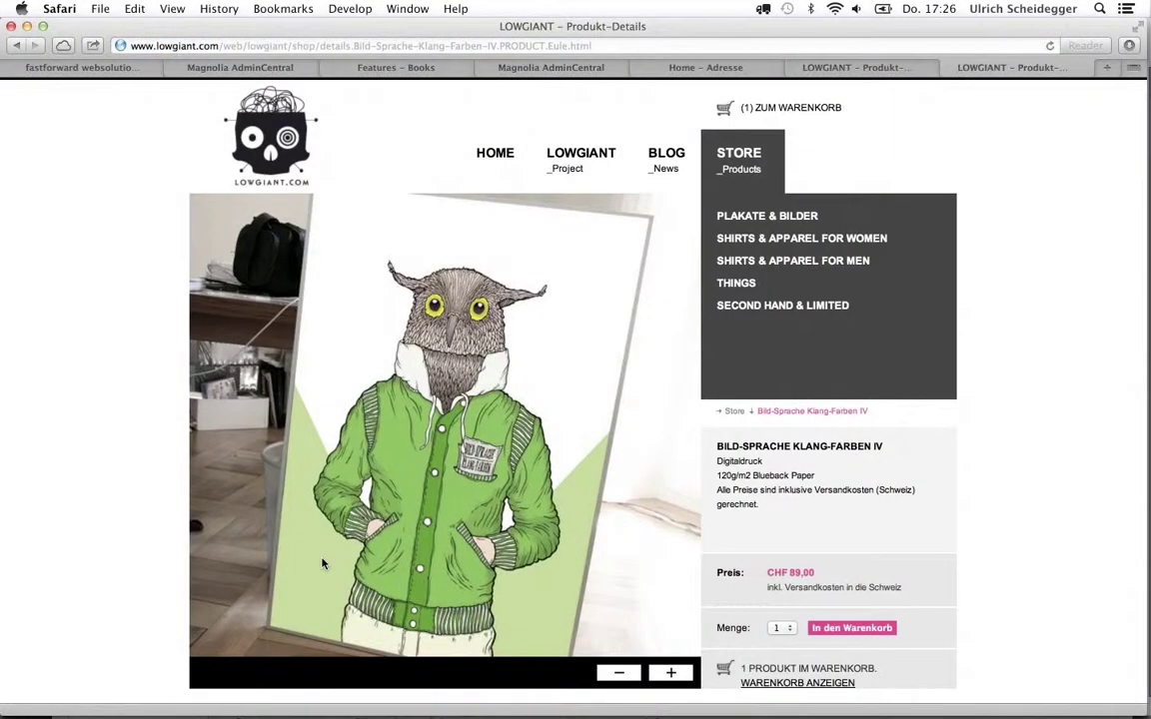
{"action": "scroll", "coordinate": [840, 376], "scroll_direction": "down", "scroll_amount": 1}
{"action": "scroll", "coordinate": [840, 376], "scroll_direction": "down", "scroll_amount": 3}
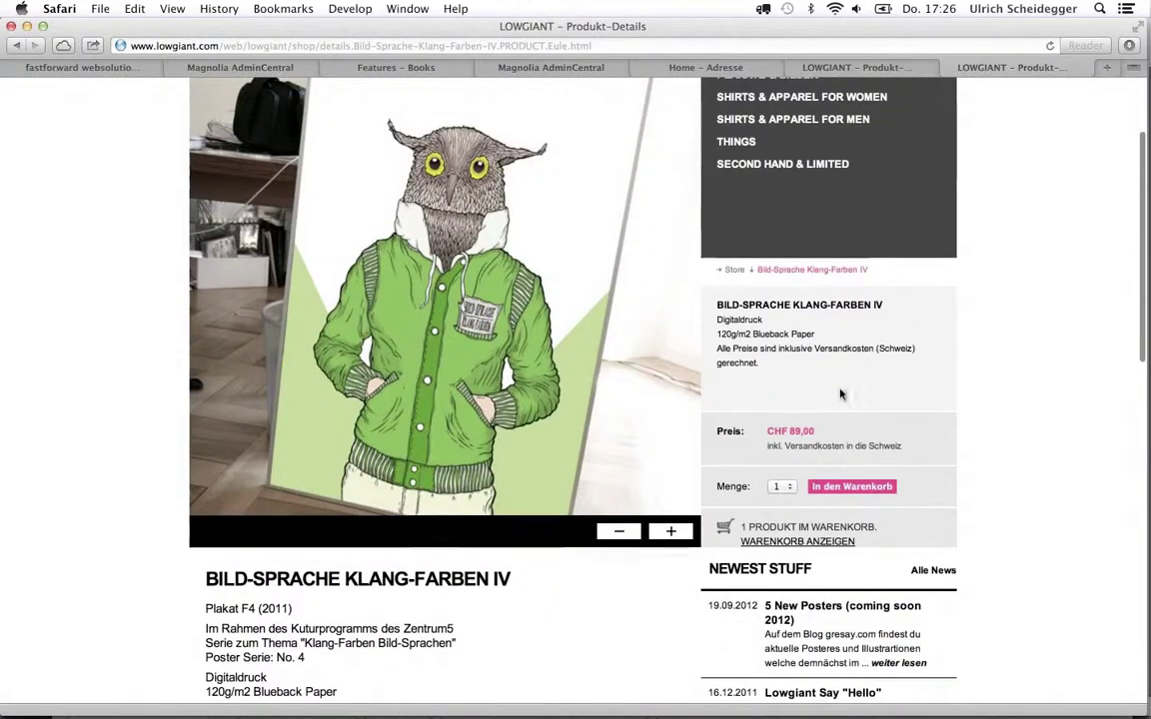
{"action": "left_click", "coordinate": [842, 487]}
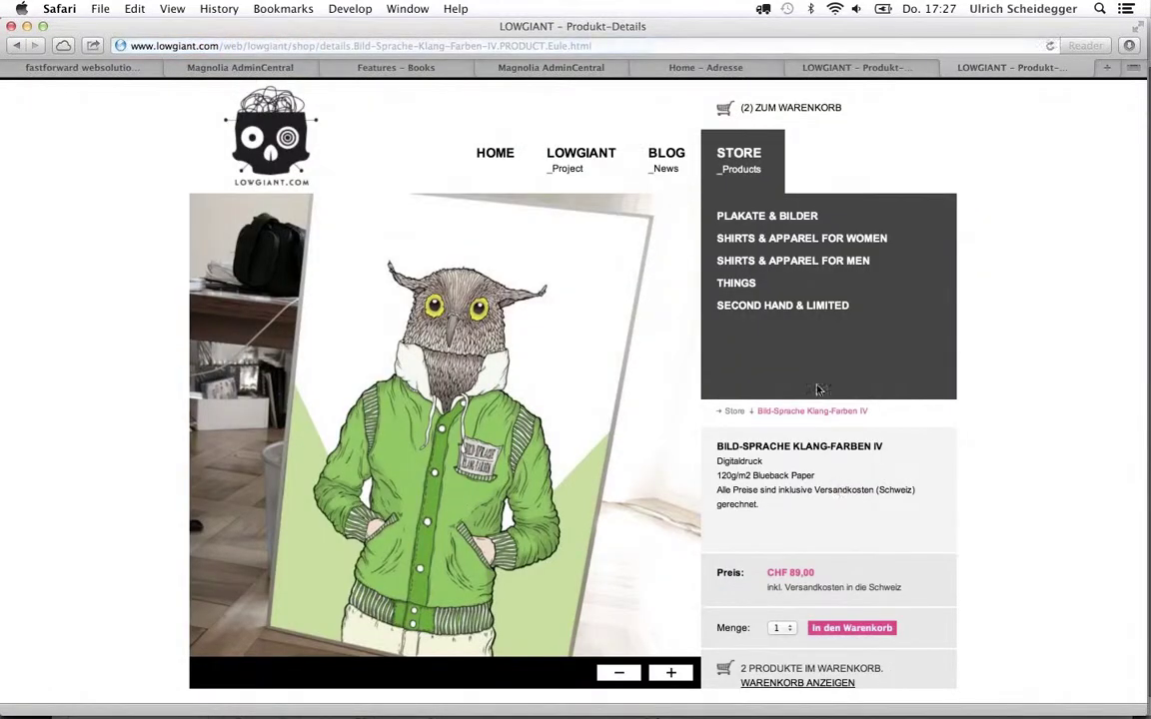
{"action": "left_click", "coordinate": [801, 113]}
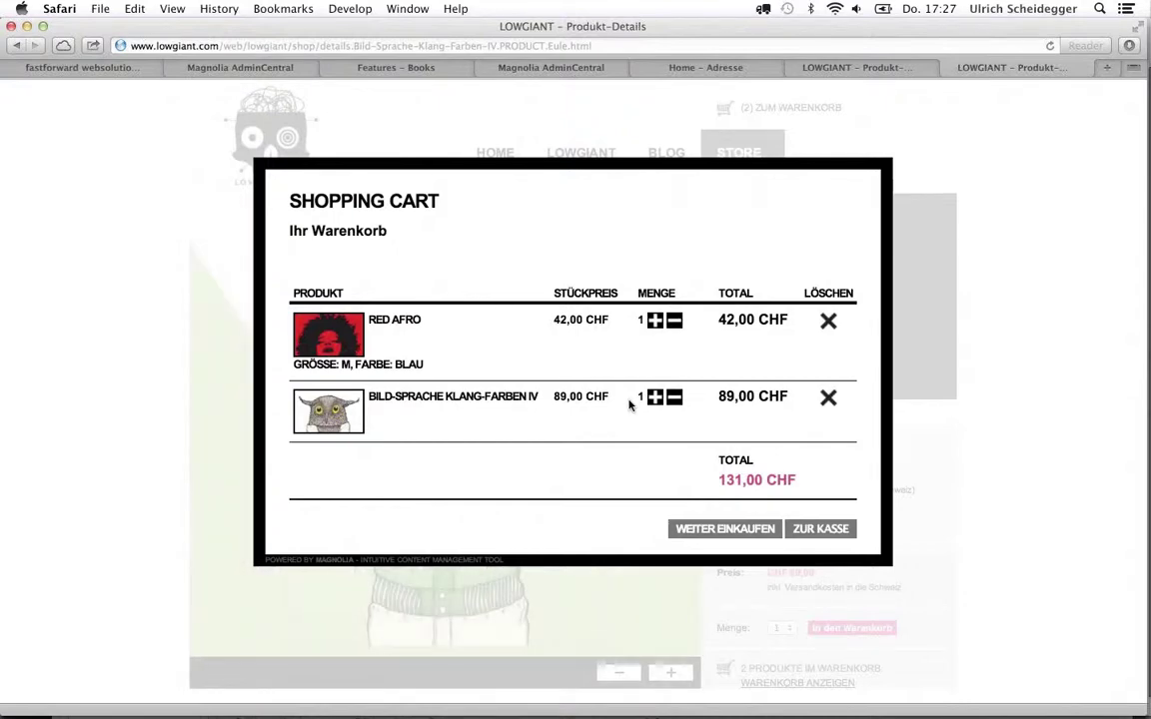
Proceed to checkout and enter the billing last name and first name
{"action": "left_click", "coordinate": [819, 529]}
{"action": "left_click", "coordinate": [446, 260]}
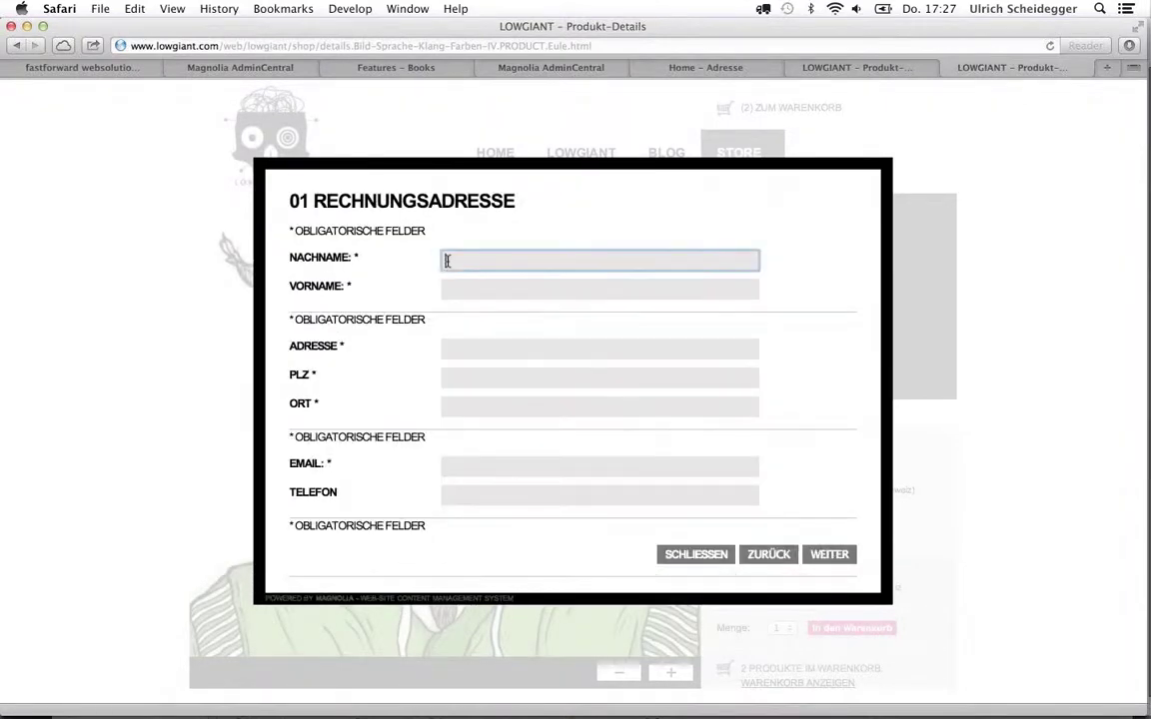
{"action": "type", "text": "Some"}
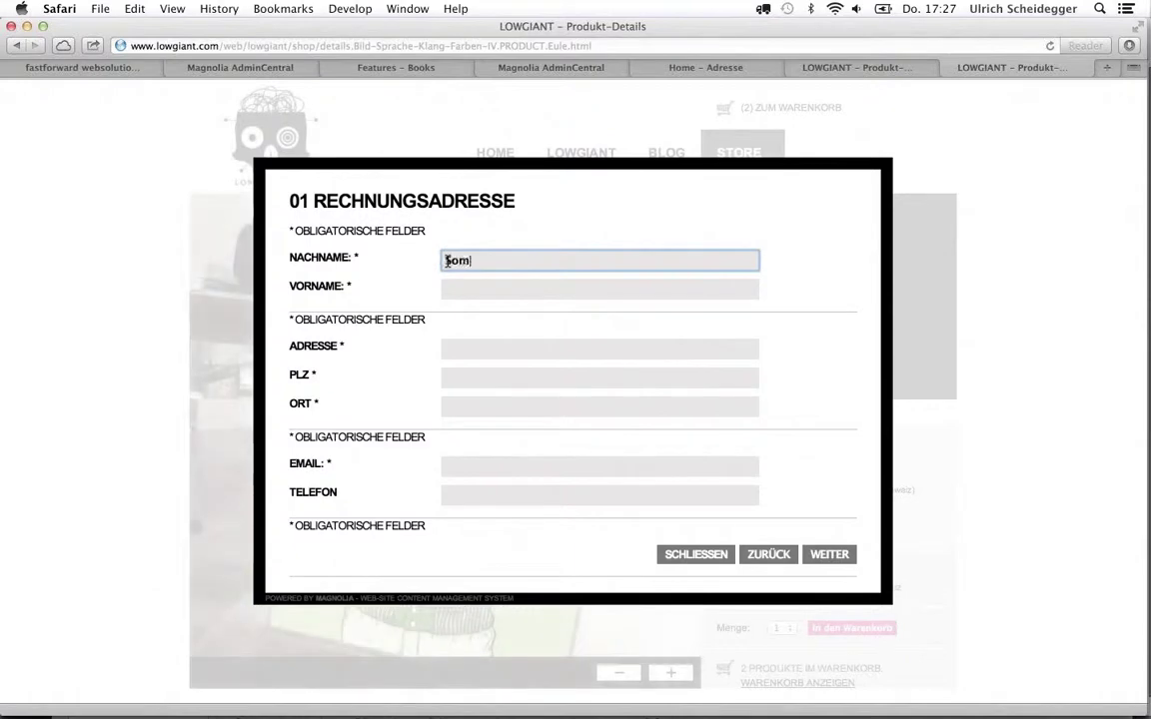
{"action": "key", "text": "BackSpace"}
{"action": "key", "text": "BackSpace"}
{"action": "key", "text": "BackSpace"}
{"action": "key", "text": "BackSpace"}
{"action": "type", "text": "Tester"}
{"action": "key", "text": "Tab"}
{"action": "type", "text": "Thomas"}
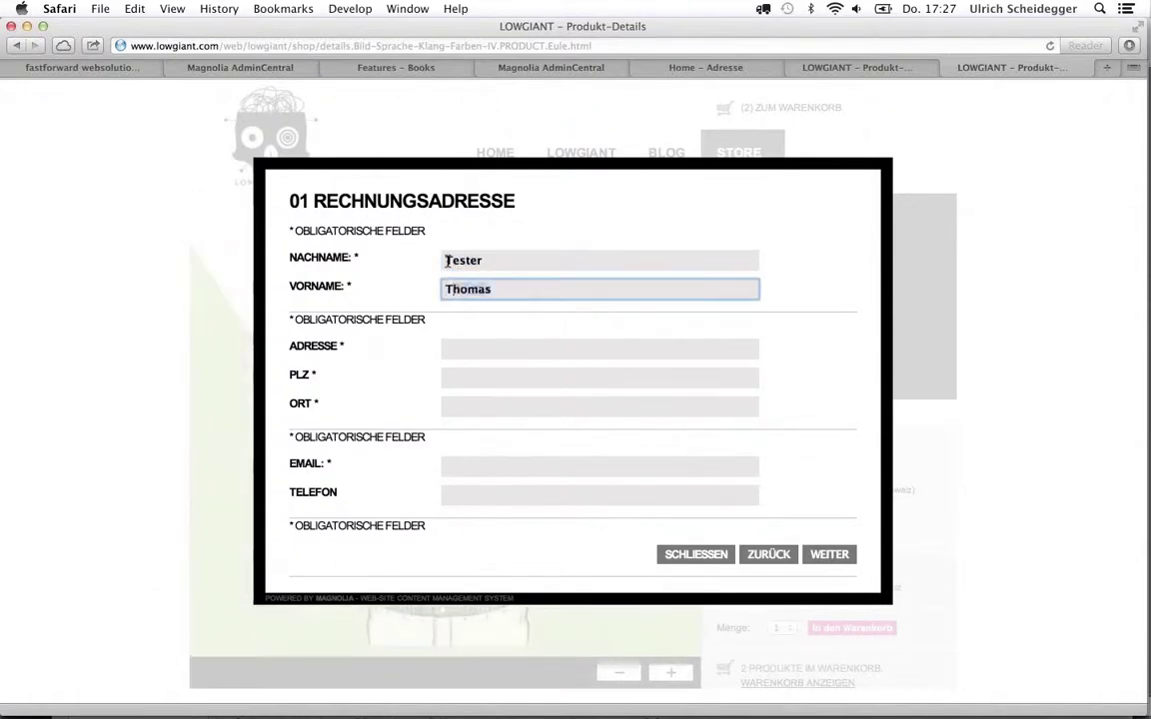
{"action": "key", "text": "Tab"}
Fill in the billing street address, postal code, city and e-mail
{"action": "type", "text": "S"}
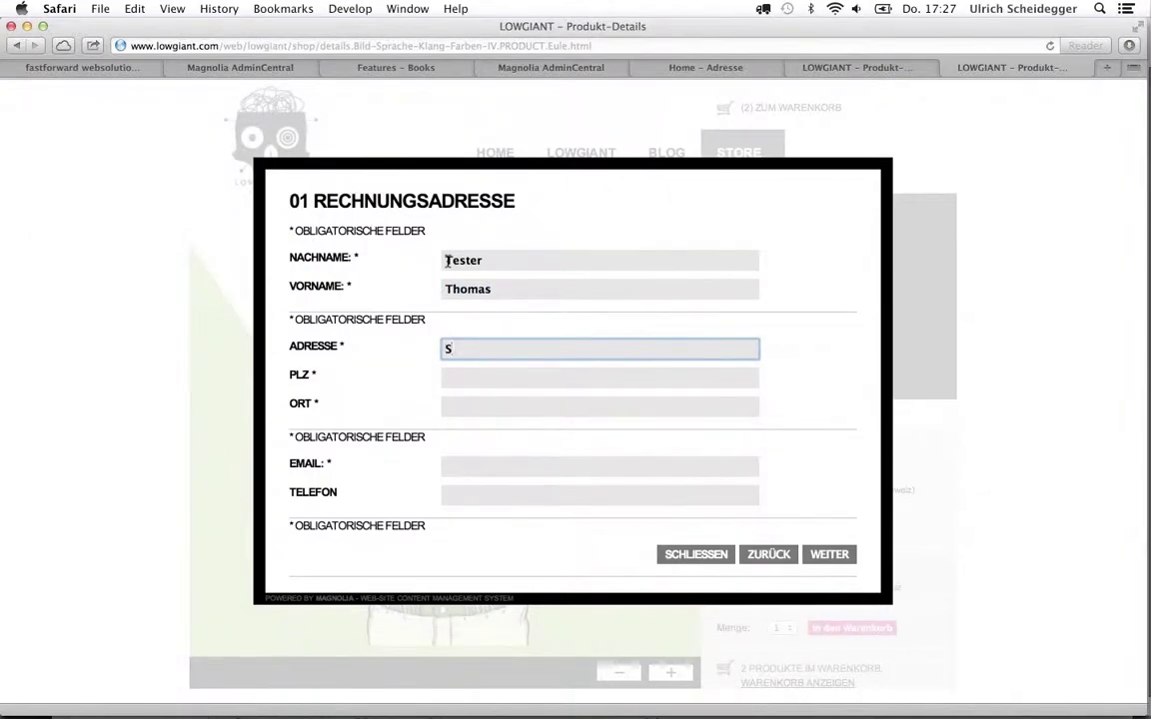
{"action": "type", "text": "ome address"}
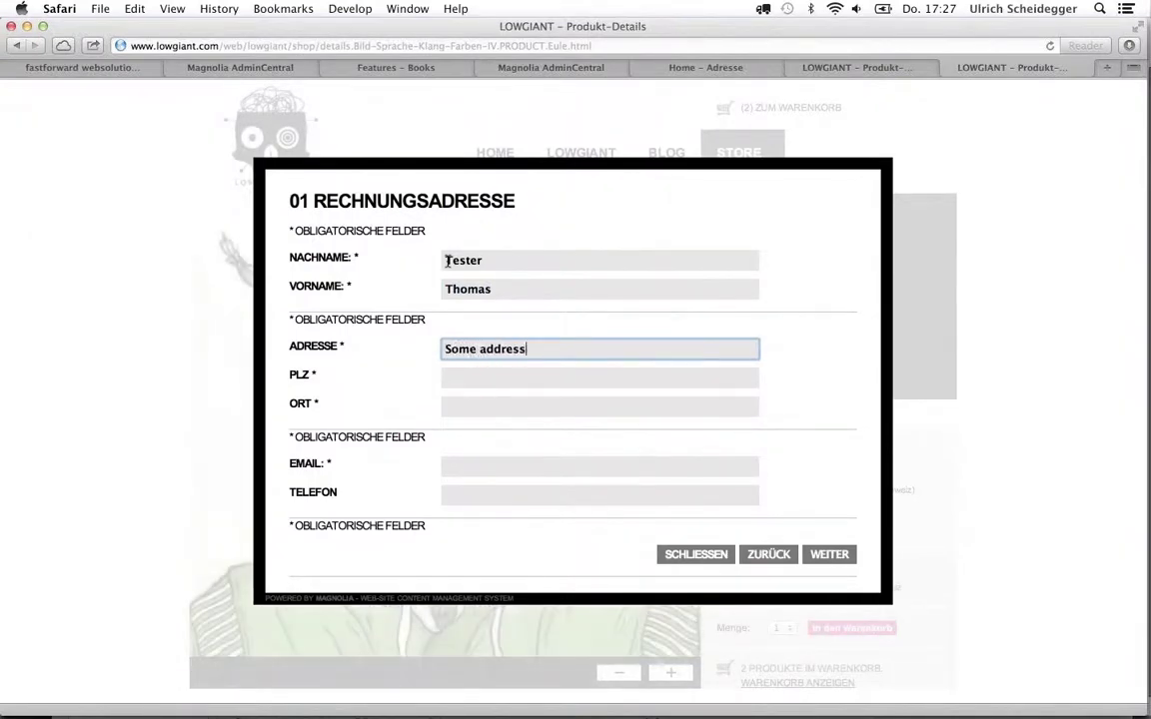
{"action": "key", "text": "Tab"}
{"action": "type", "text": "1111"}
{"action": "key", "text": "Tab"}
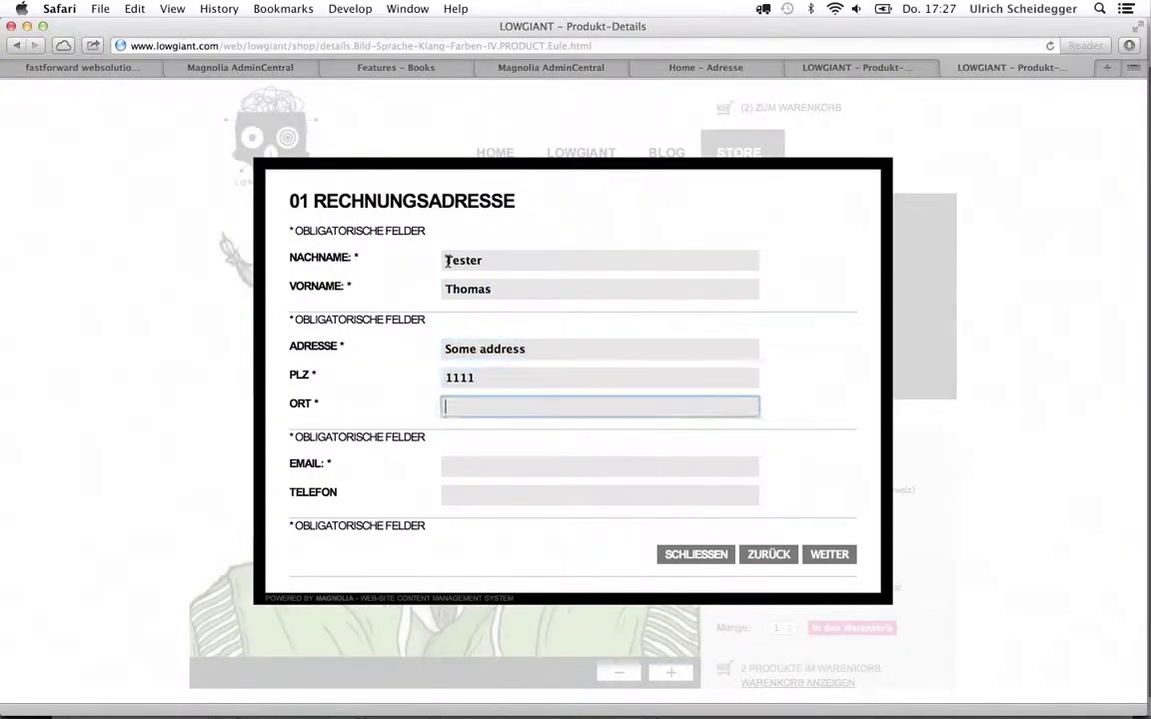
{"action": "type", "text": "Tew"}
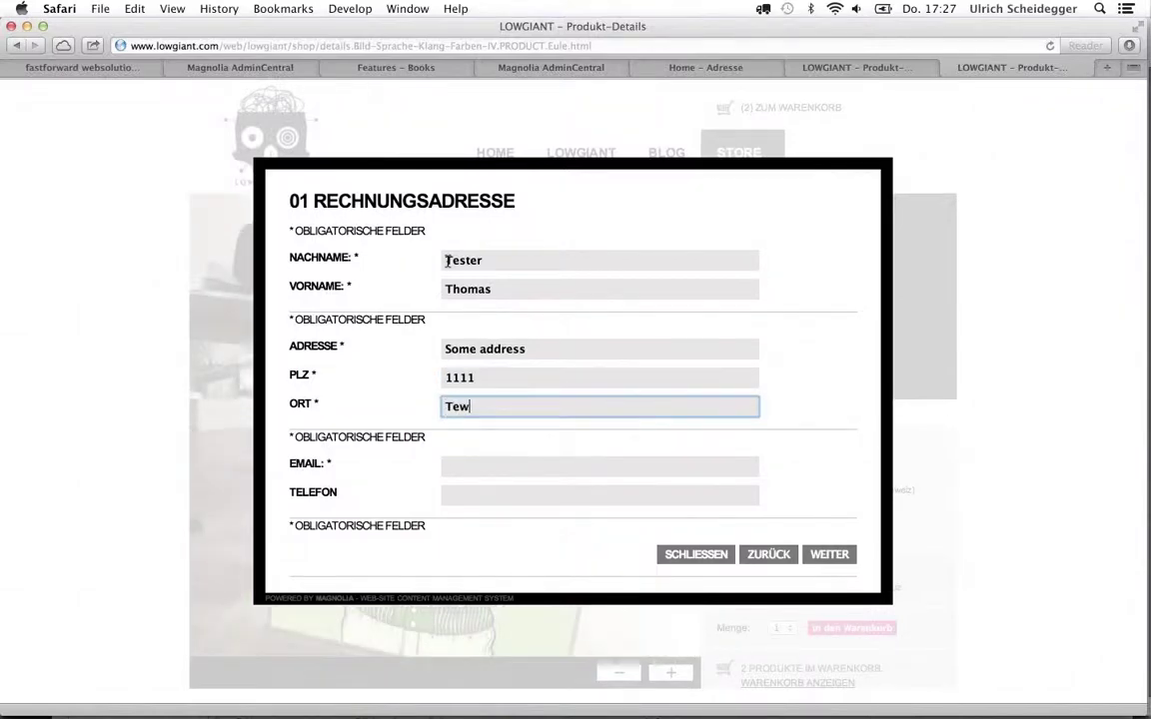
{"action": "key", "text": "BackSpace"}
{"action": "type", "text": "stvill"}
{"action": "key", "text": "Tab"}
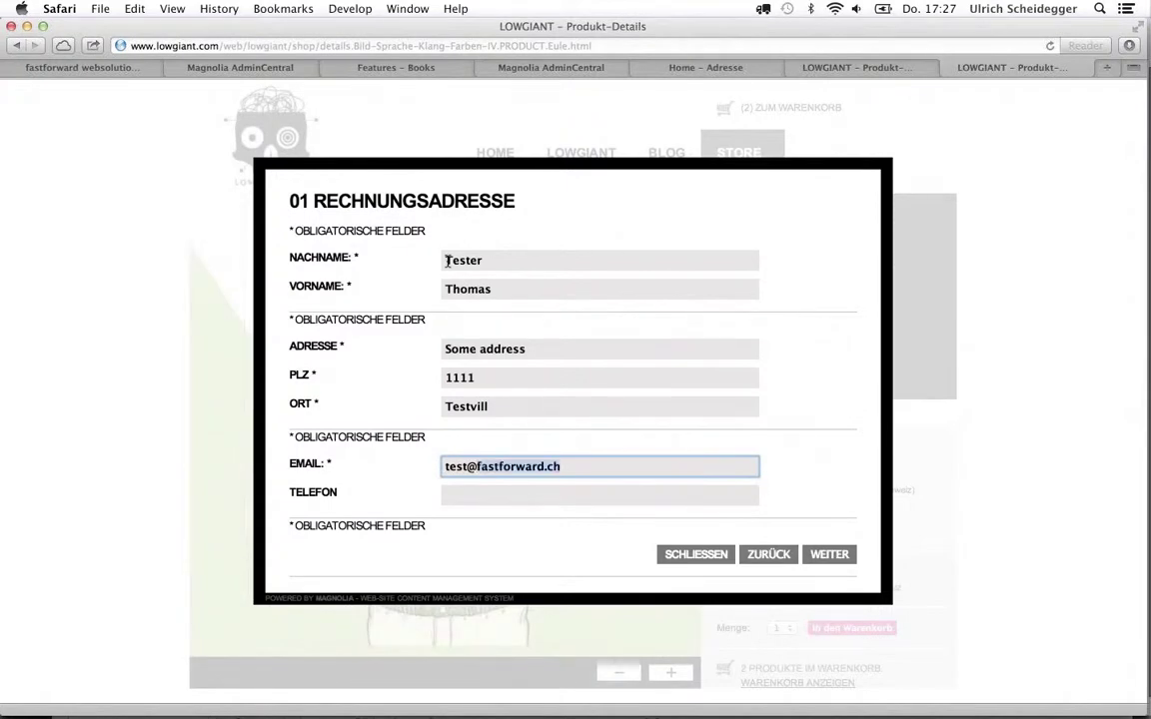
{"action": "key", "text": "Tab"}
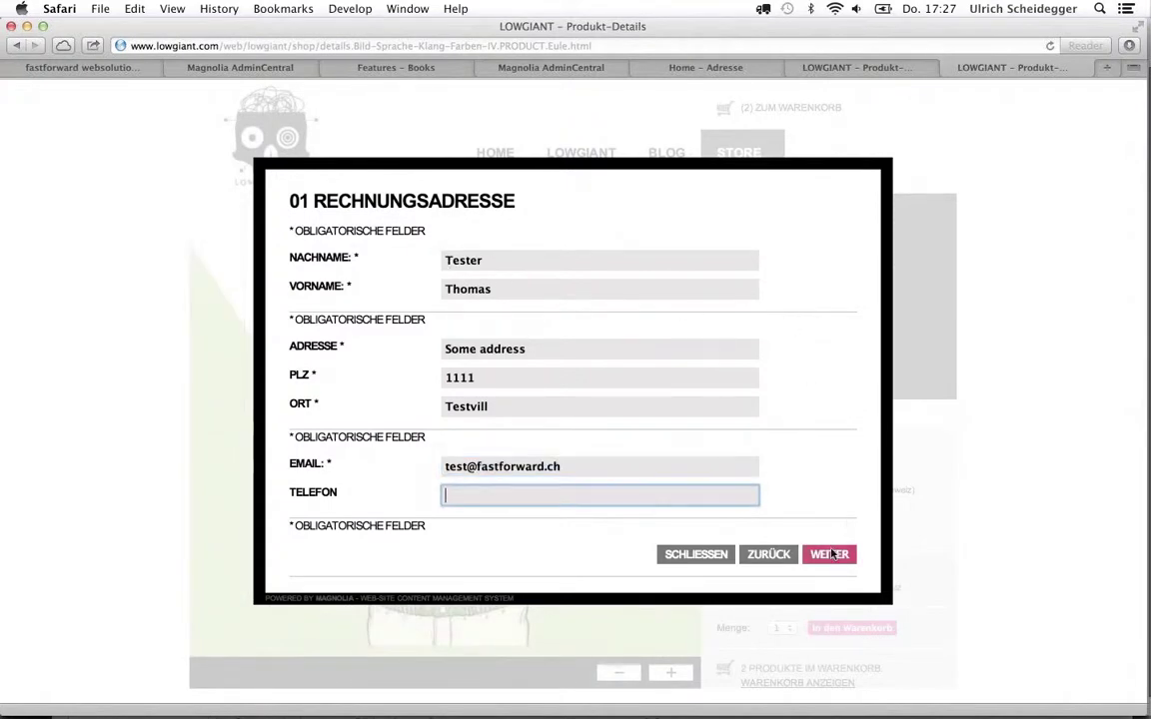
Set the delivery address to match the billing address and reach the order summary
{"action": "left_click", "coordinate": [832, 555]}
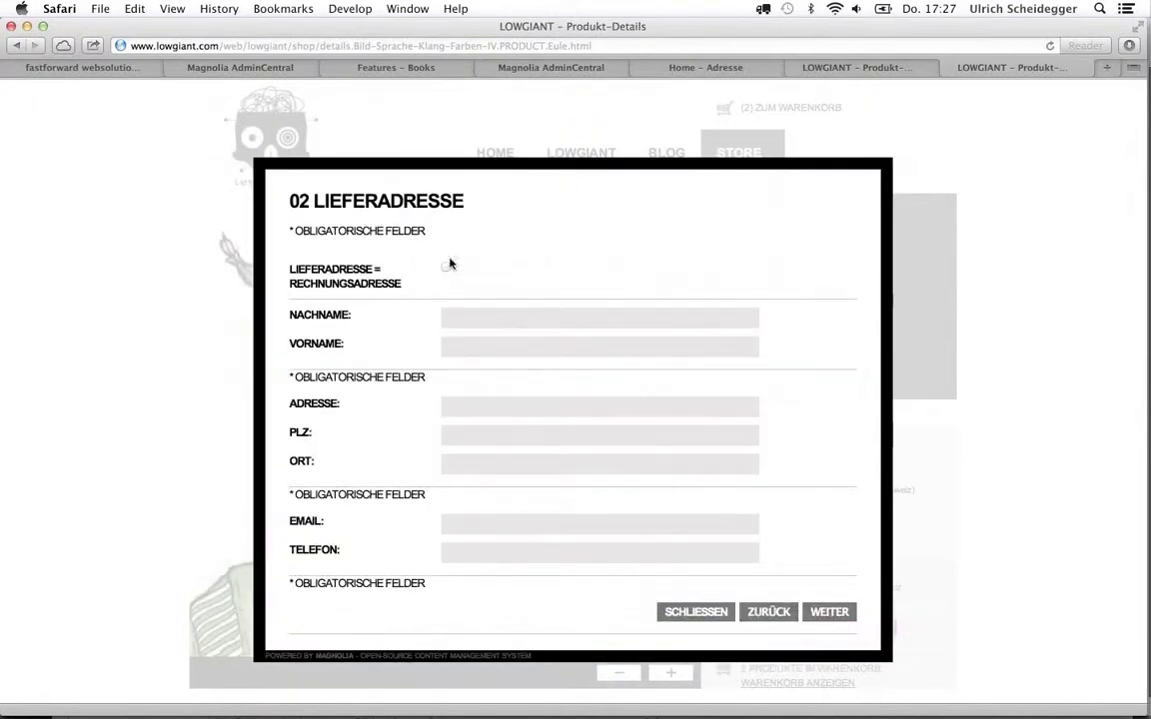
{"action": "left_click", "coordinate": [447, 267]}
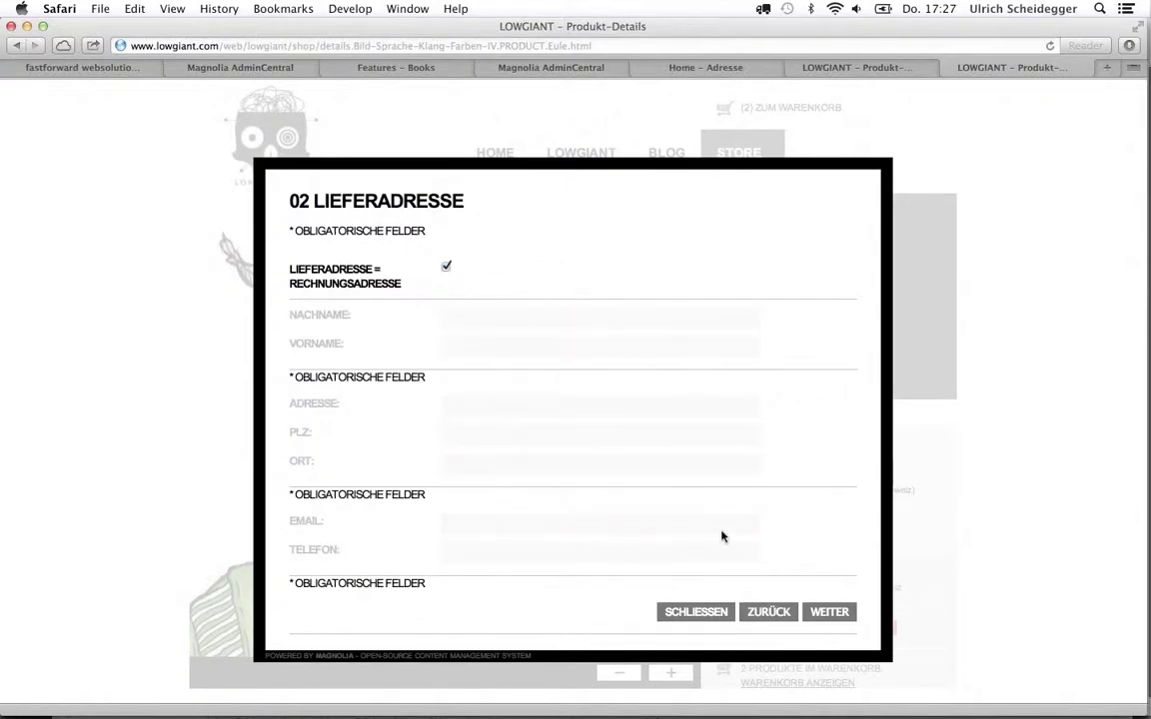
{"action": "left_click", "coordinate": [805, 605]}
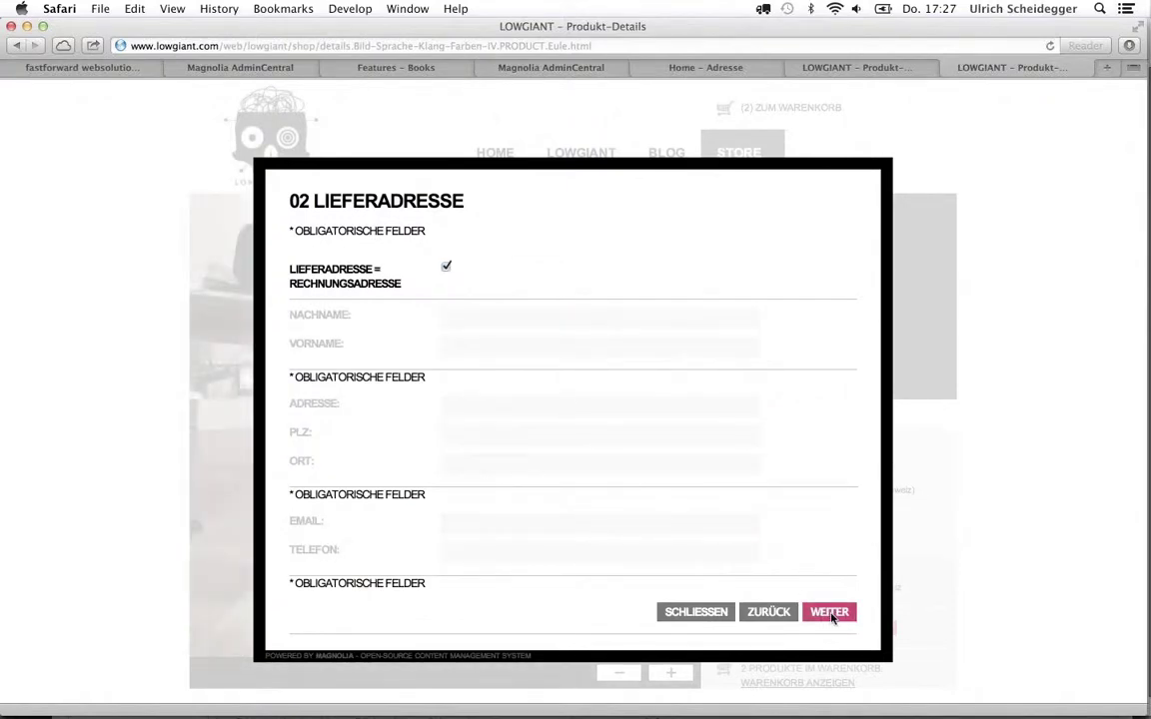
{"action": "scroll", "coordinate": [831, 619], "scroll_direction": "down", "scroll_amount": 5}
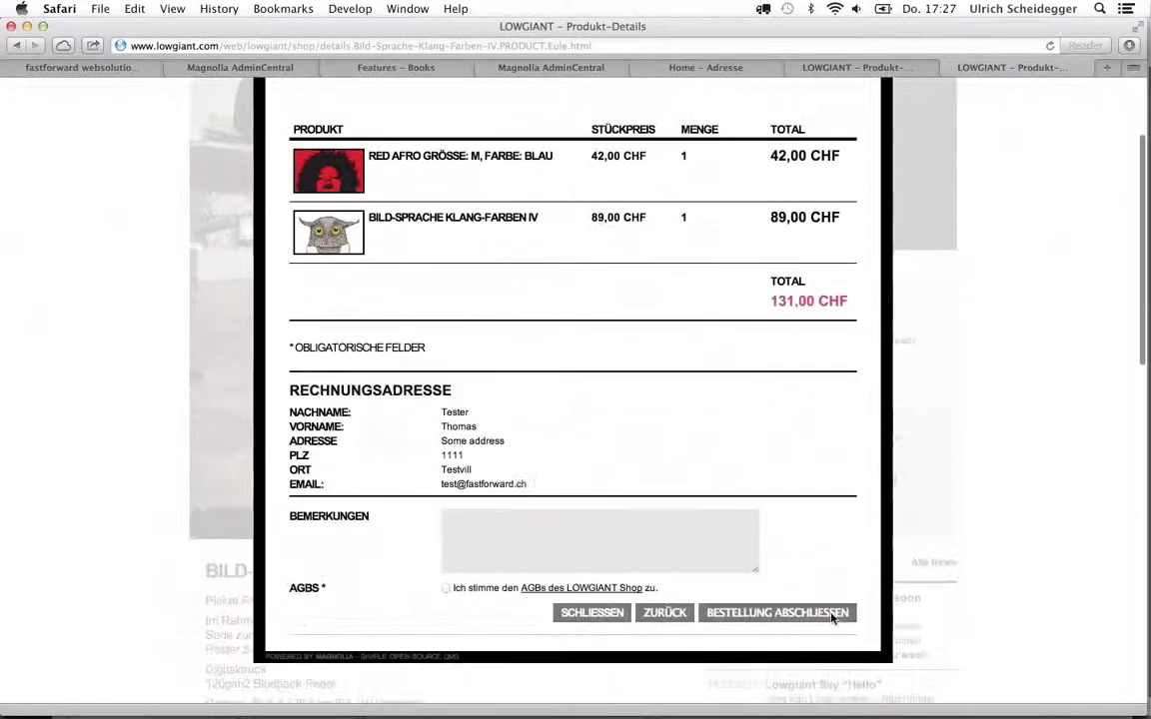
Attempt BESTELLUNG ABSCHLIESSEN, triggering the required terms-and-conditions warning
{"action": "scroll", "coordinate": [831, 620], "scroll_direction": "down", "scroll_amount": 2}
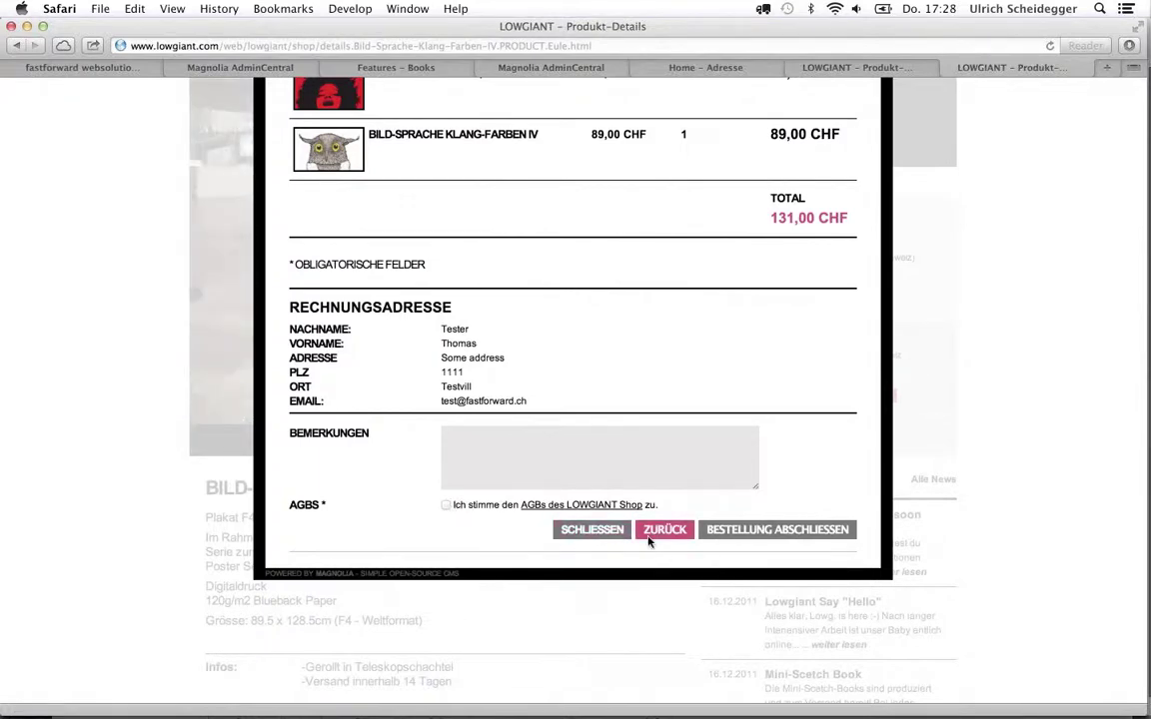
{"action": "right_click", "coordinate": [750, 531]}
{"action": "left_click", "coordinate": [719, 534]}
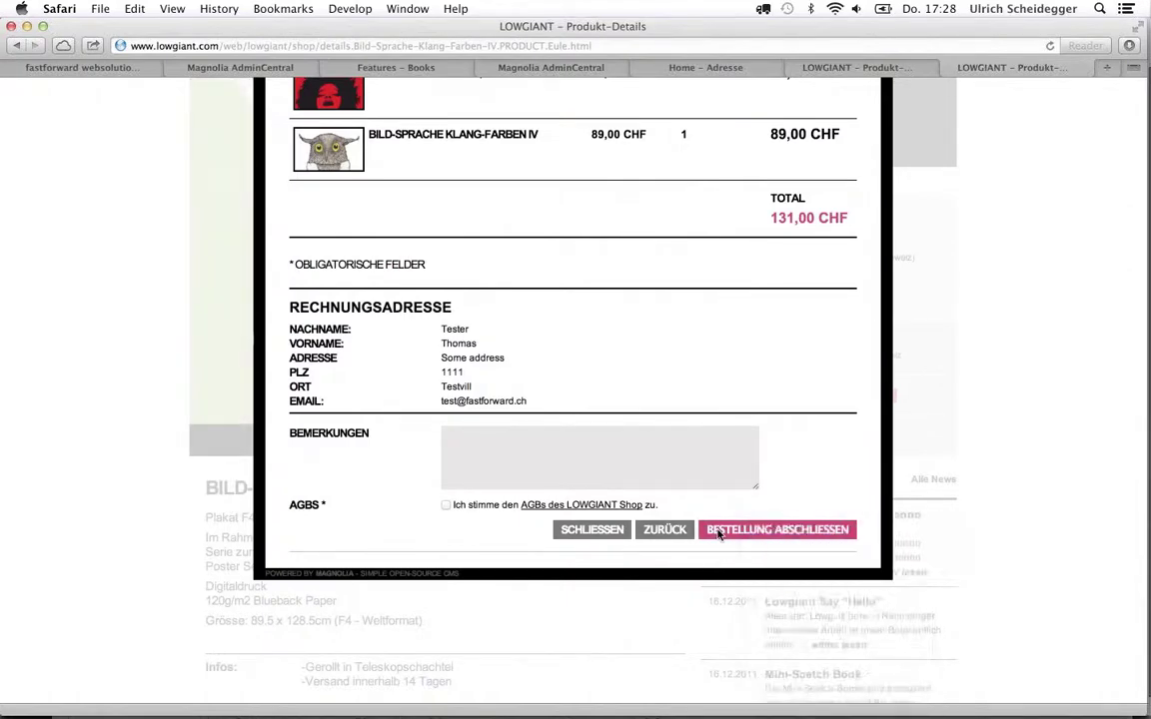
{"action": "left_click", "coordinate": [719, 535]}
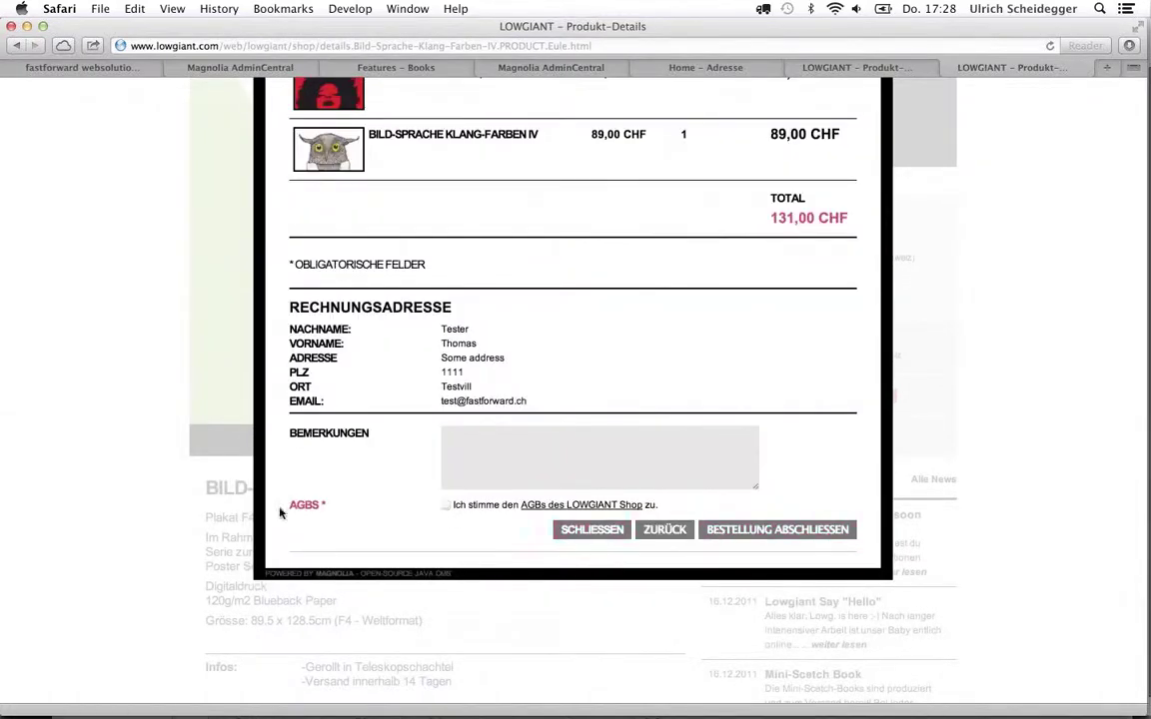
Accept the AGBs and close the checkout summary without submitting the order
{"action": "left_click", "coordinate": [447, 506]}
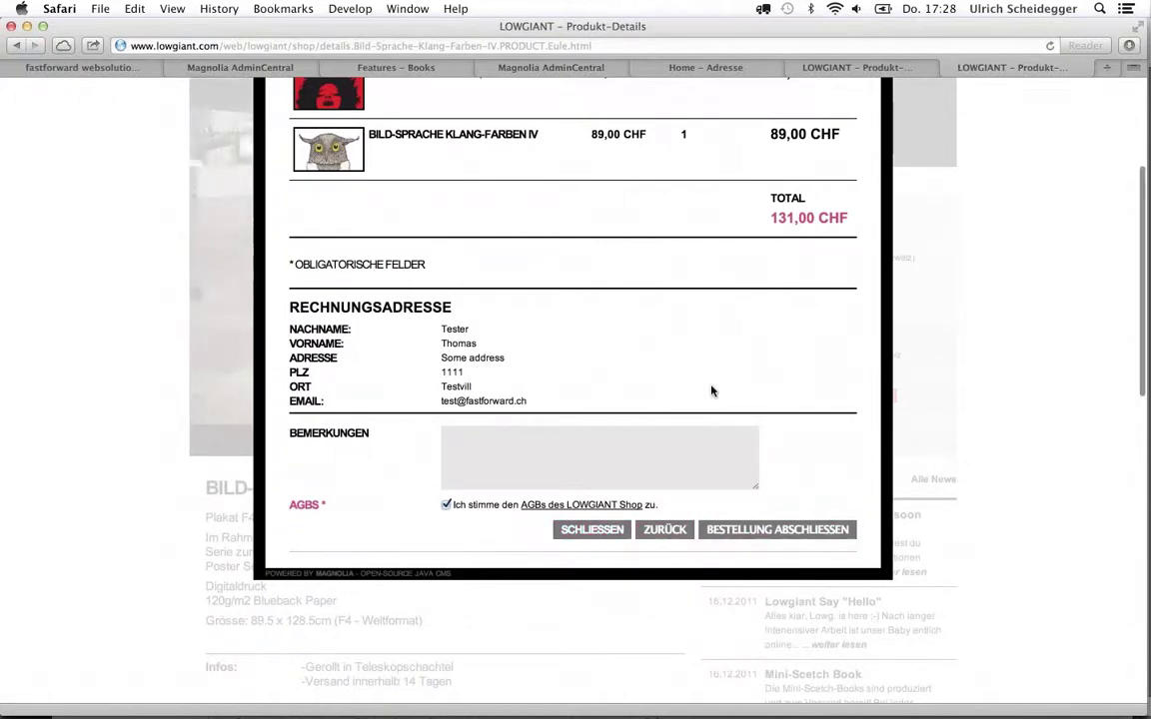
{"action": "scroll", "coordinate": [711, 391], "scroll_direction": "up", "scroll_amount": 3}
{"action": "scroll", "coordinate": [711, 391], "scroll_direction": "down", "scroll_amount": 1}
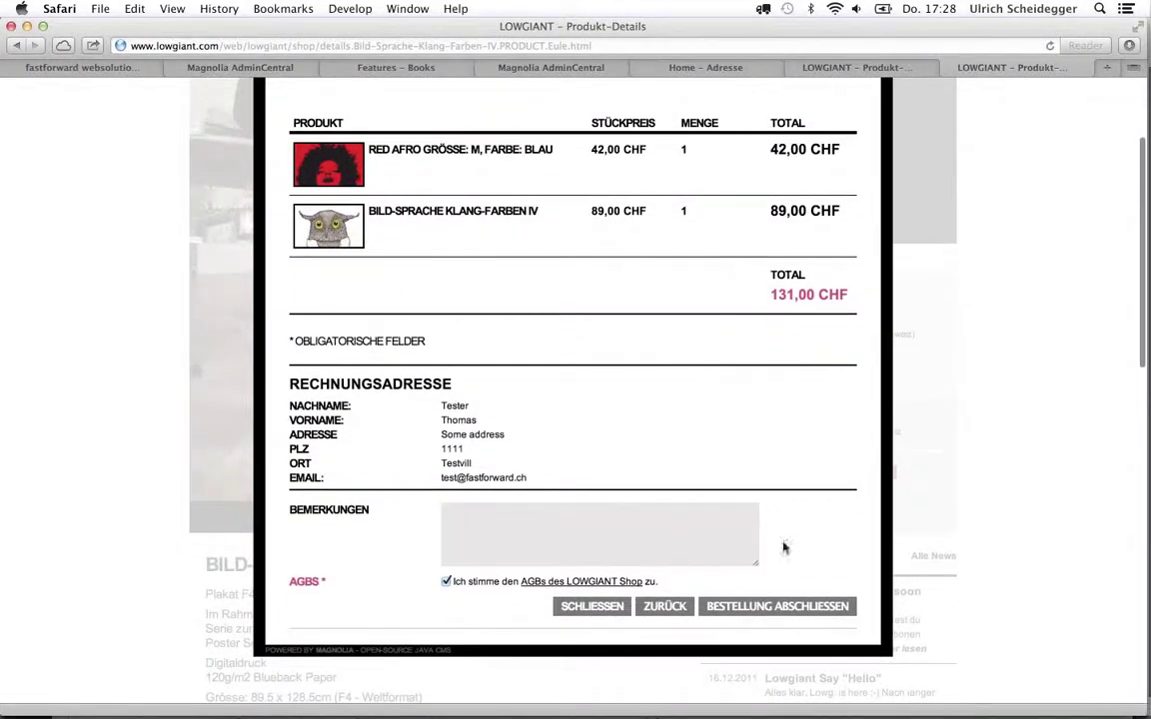
{"action": "left_click", "coordinate": [606, 609]}
Back in Keynote, advance to slide 14 on customizing product data and behavior, then exit
{"action": "key", "text": "super+Tab"}
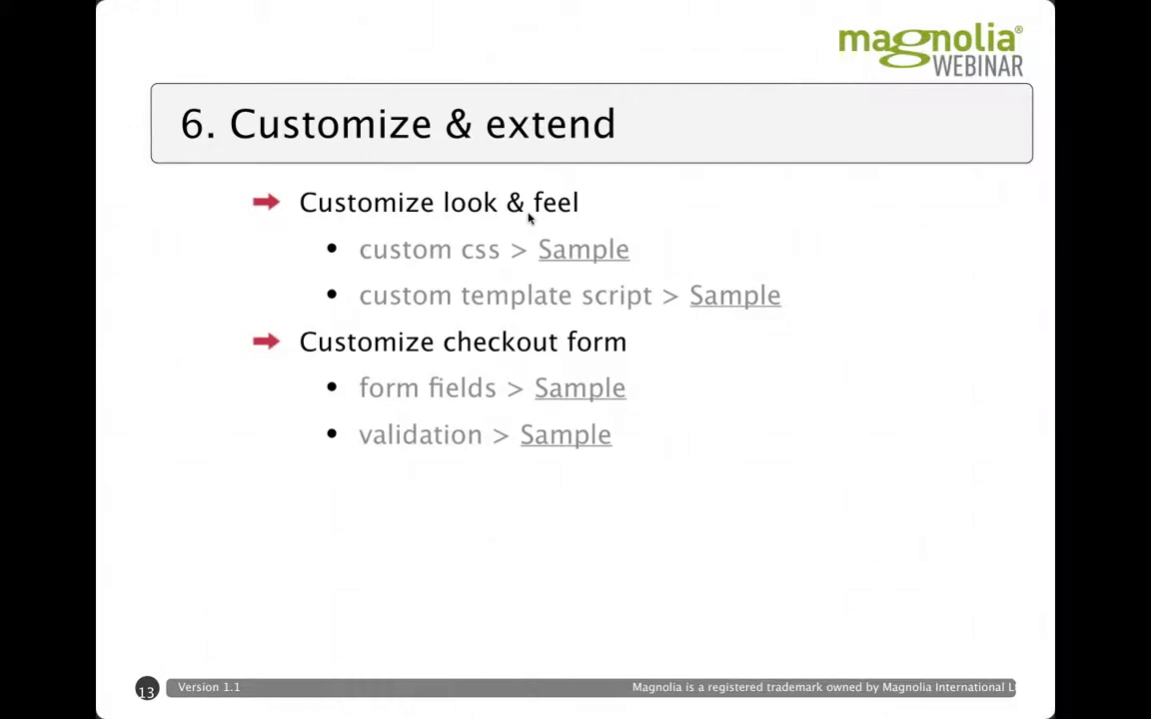
{"action": "key", "text": "Right"}
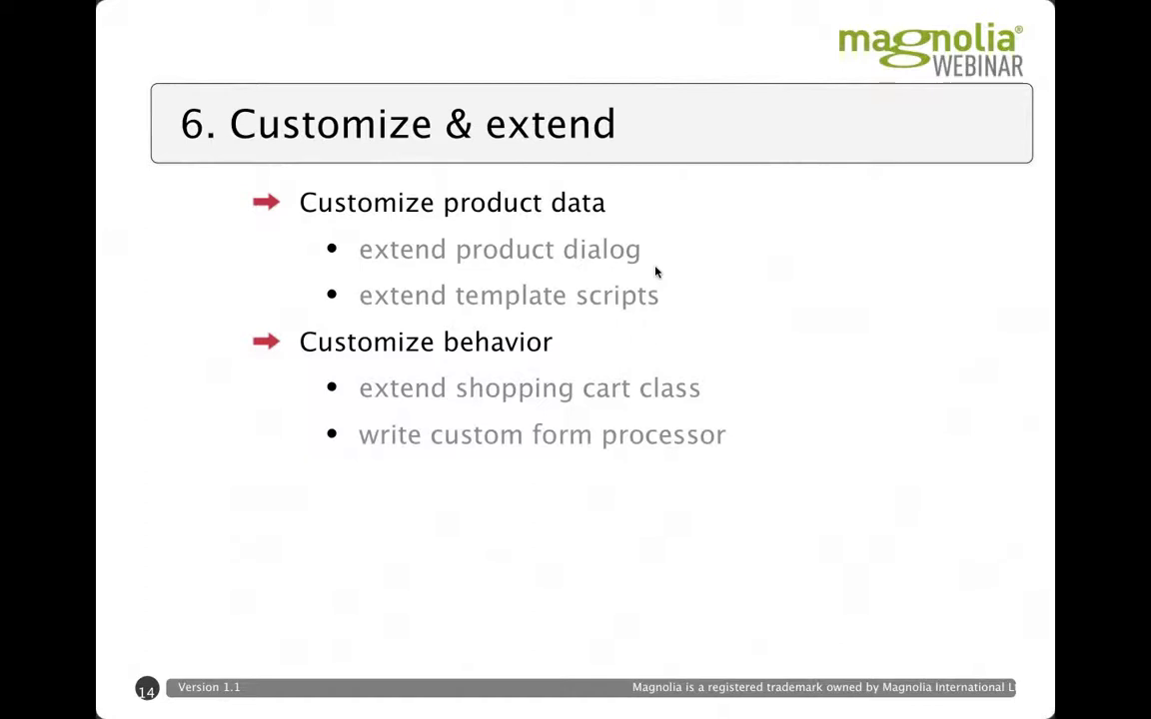
{"action": "key", "text": "Escape"}
Take a quick look at the shop page in the browser, then return to Keynote
{"action": "key", "text": "super+Tab"}
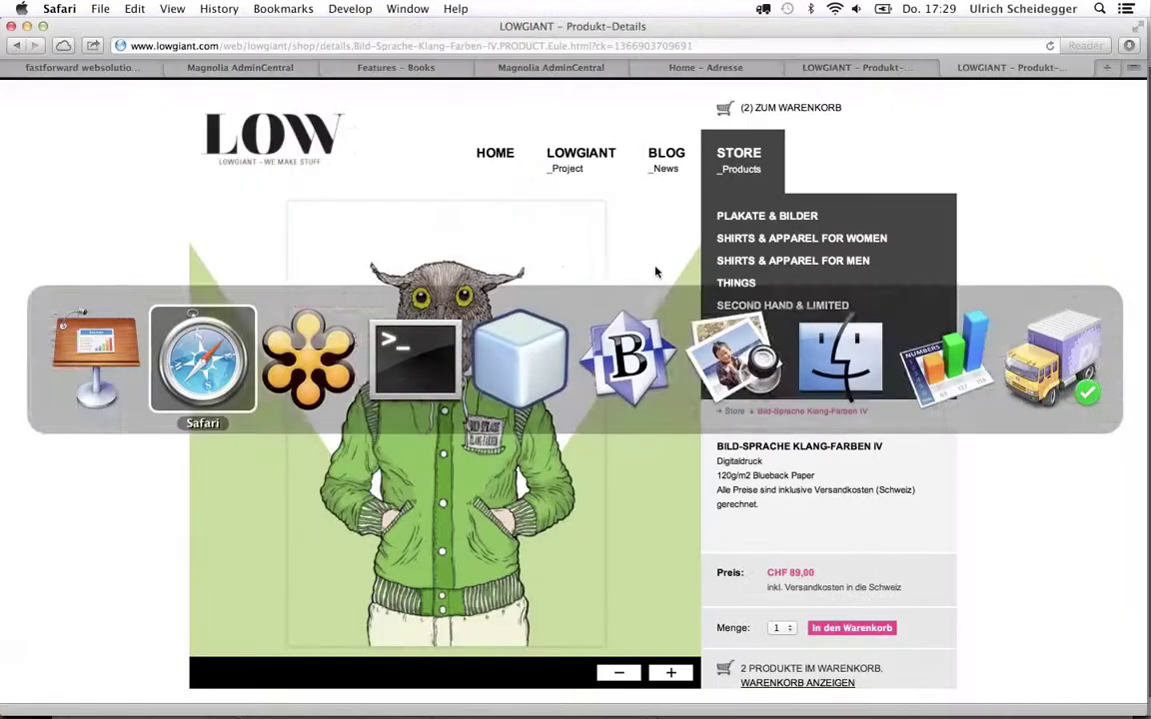
{"action": "scroll", "coordinate": [603, 251], "scroll_direction": "up", "scroll_amount": 2}
{"action": "key", "text": "super+Tab"}
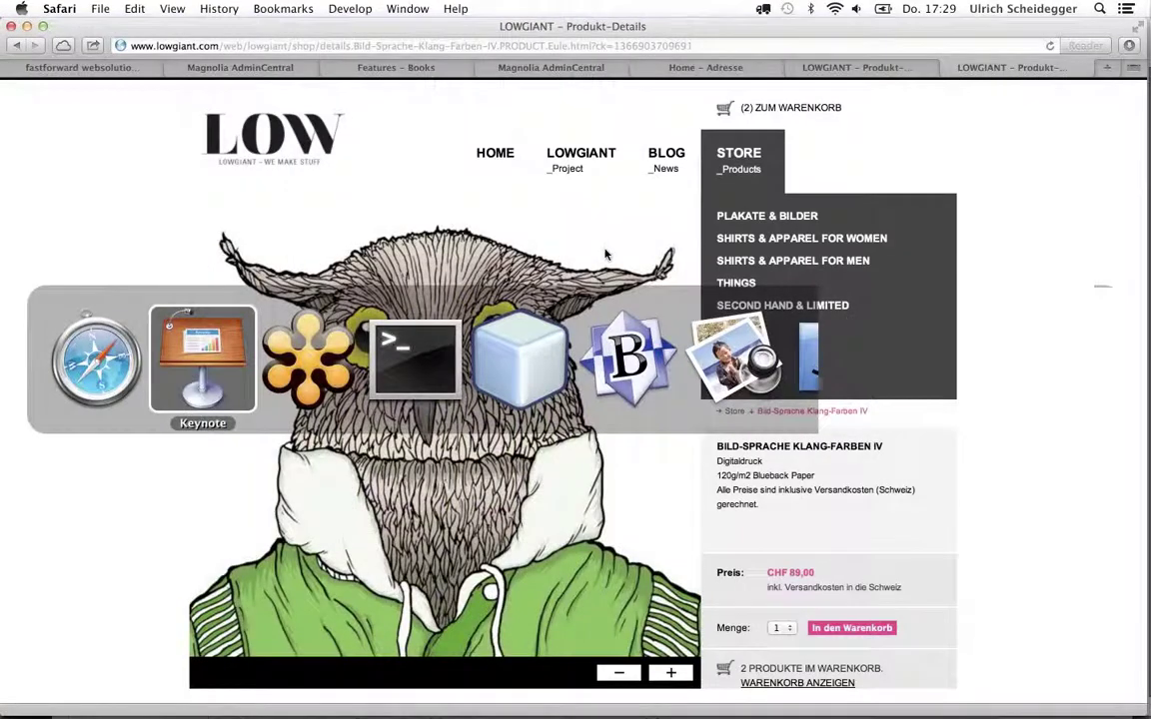
Play the slide, building in both product-tab Edit Dialog screenshots, then go back to the LOWGIANT product page
{"action": "left_click", "coordinate": [52, 50]}
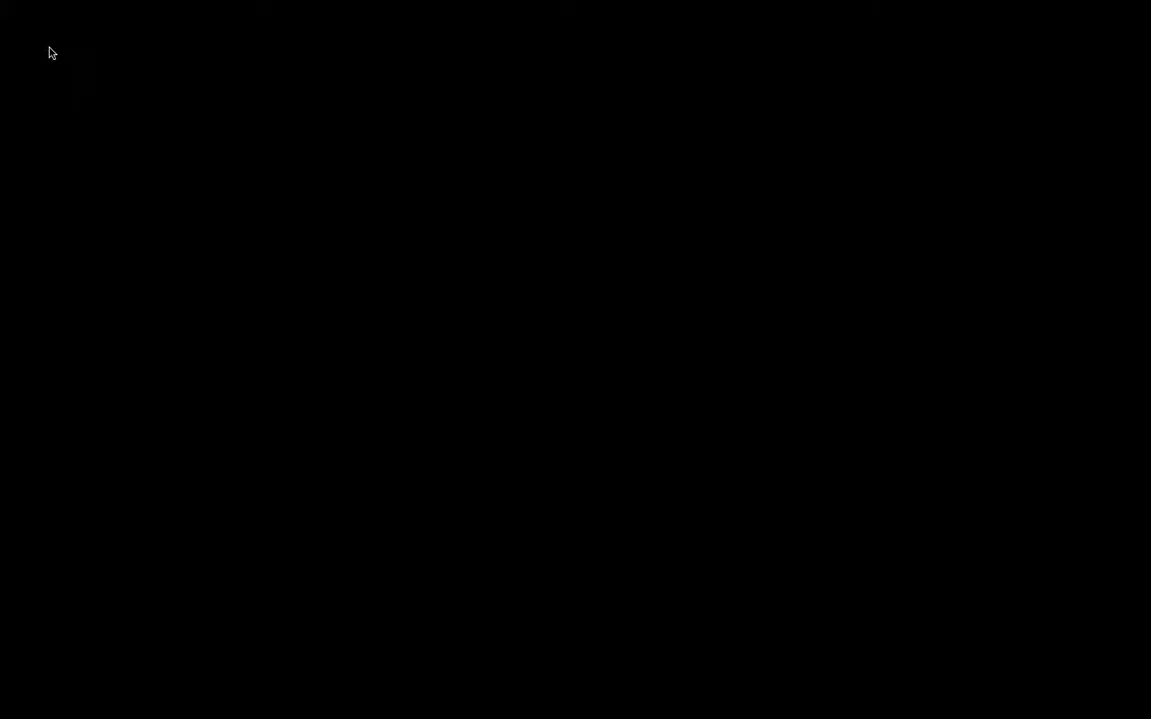
{"action": "key", "text": "Right"}
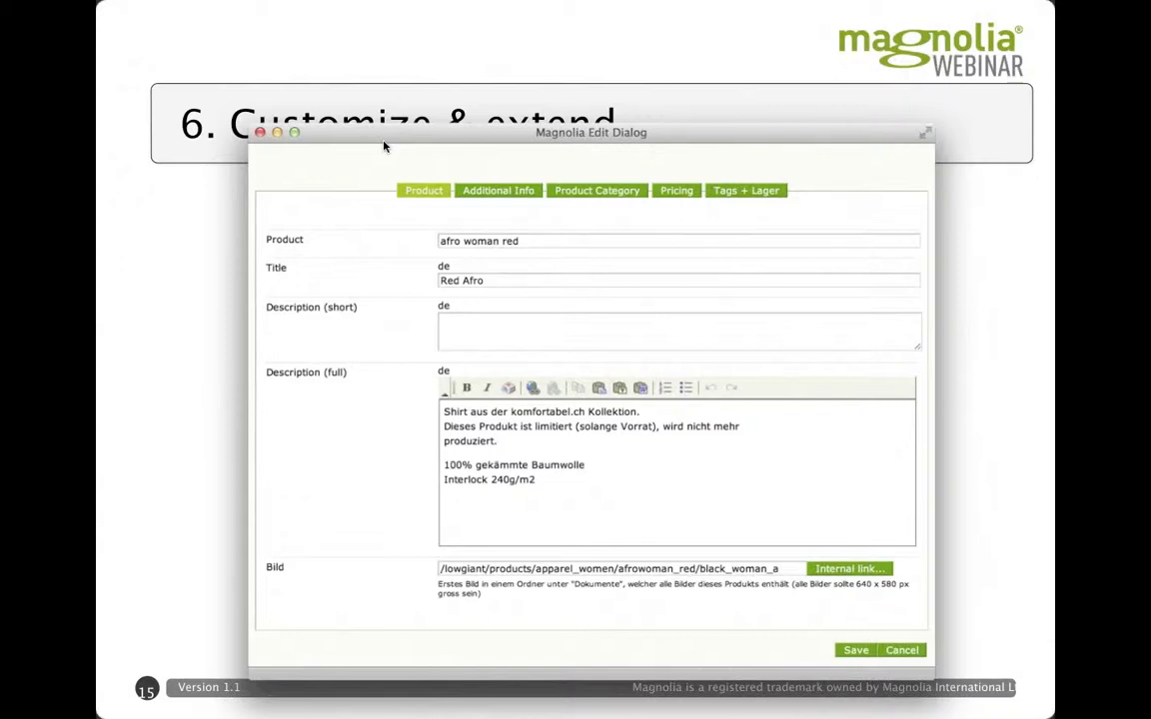
{"action": "key", "text": "Right"}
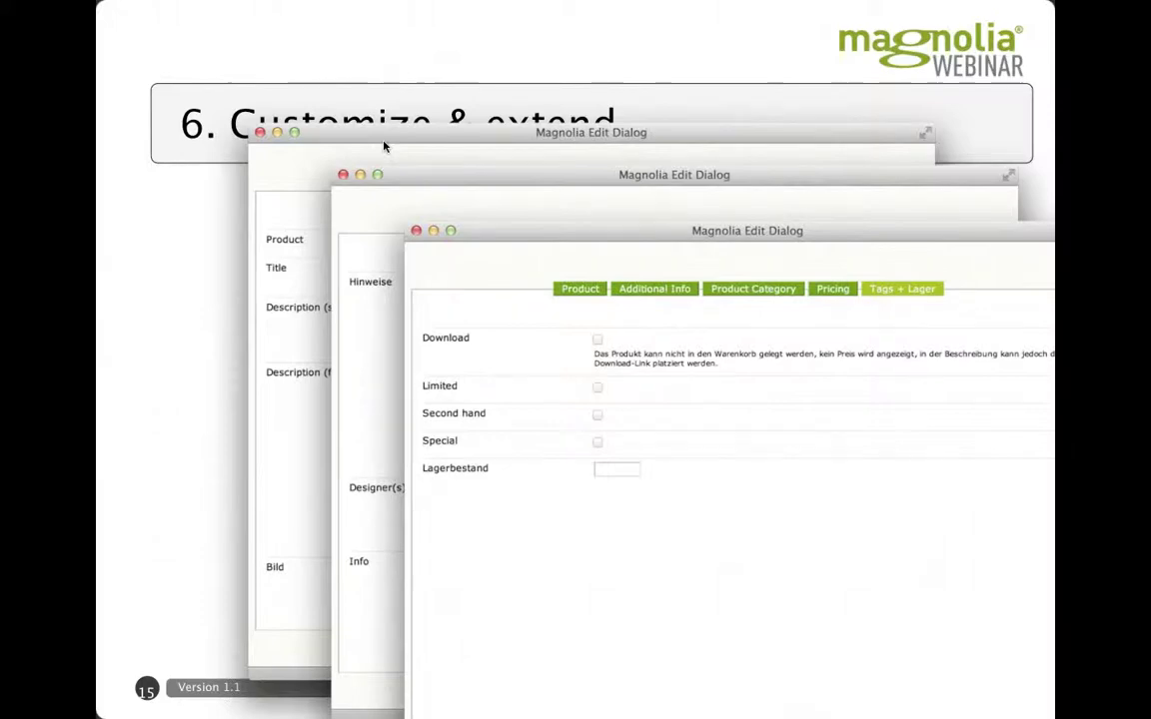
{"action": "key", "text": "Escape"}
{"action": "key", "text": "super+Tab"}
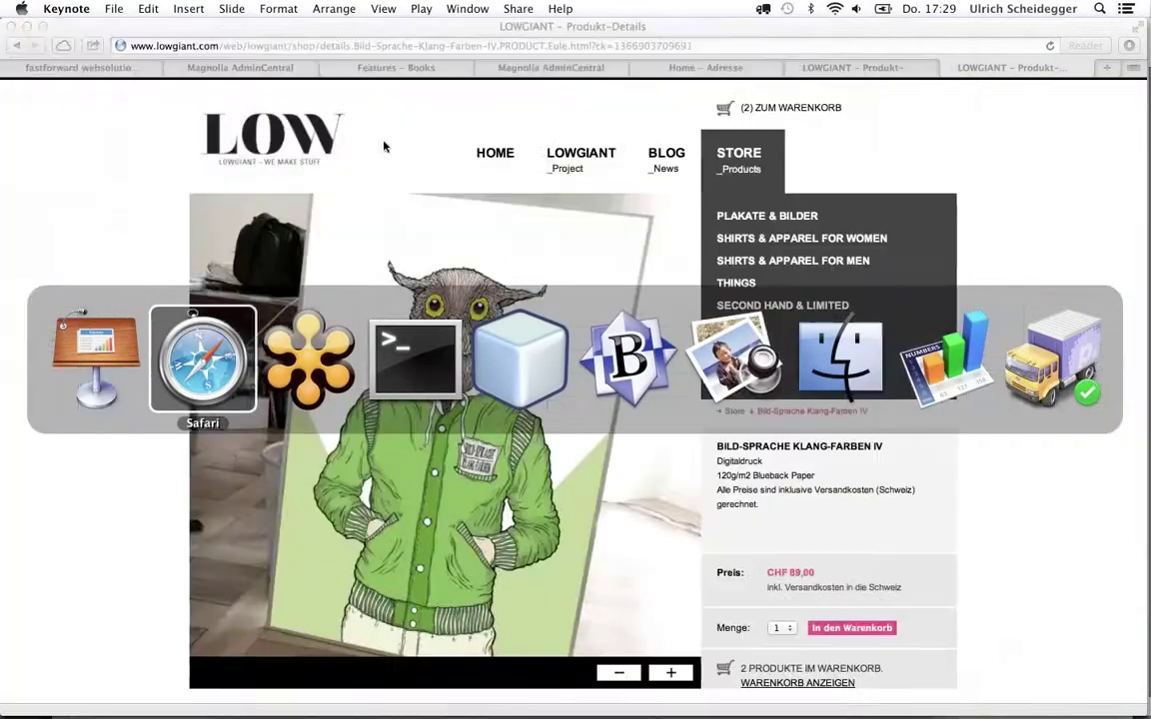
Browse the Plakate & Bilder poster grid, then resume presenting the '6. Customize & extend' slide
{"action": "scroll", "coordinate": [563, 230], "scroll_direction": "down", "scroll_amount": 10}
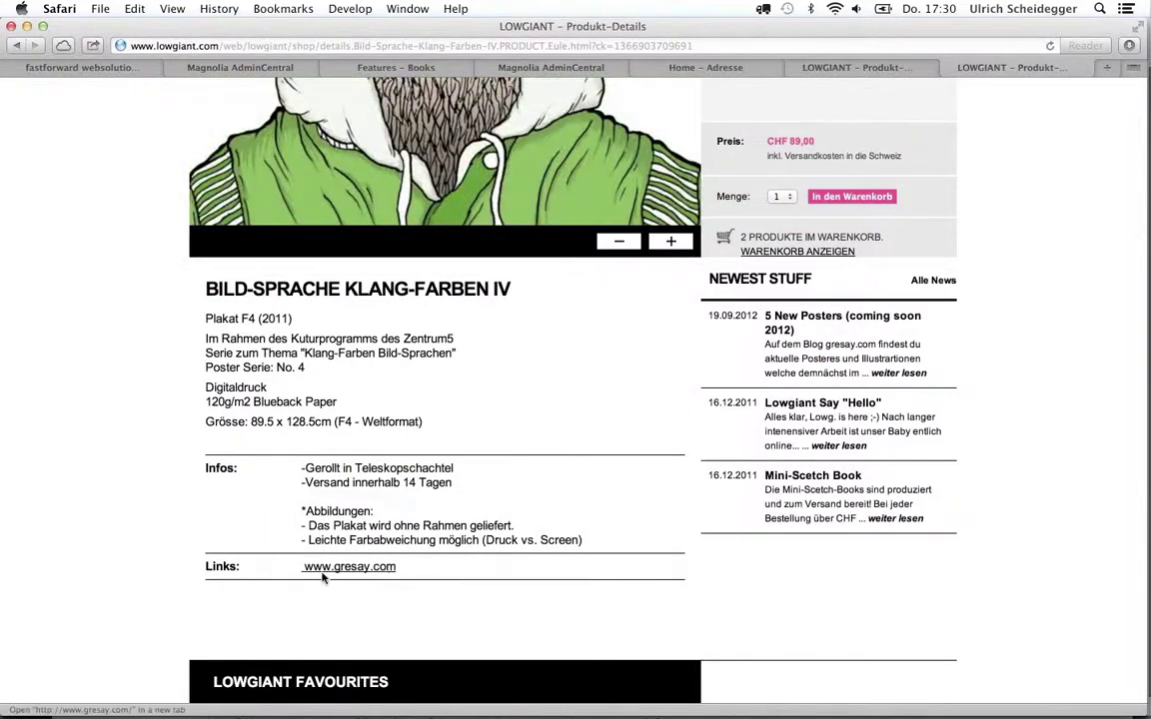
{"action": "scroll", "coordinate": [658, 364], "scroll_direction": "up", "scroll_amount": 5}
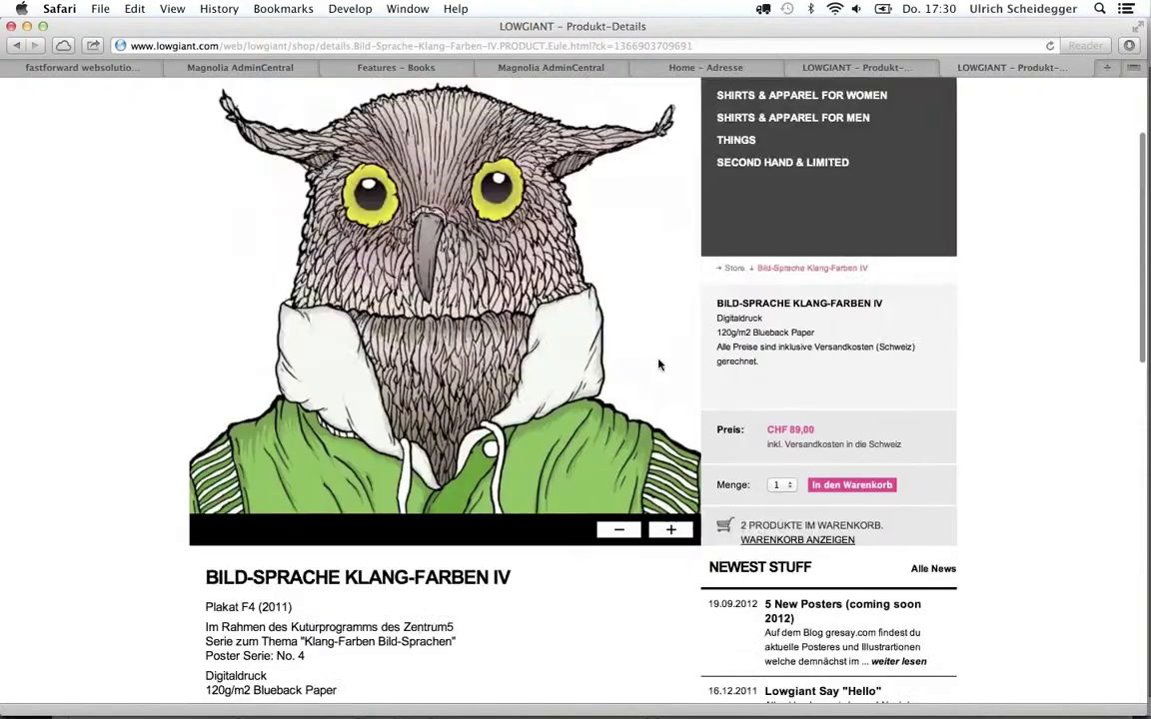
{"action": "left_click", "coordinate": [738, 217]}
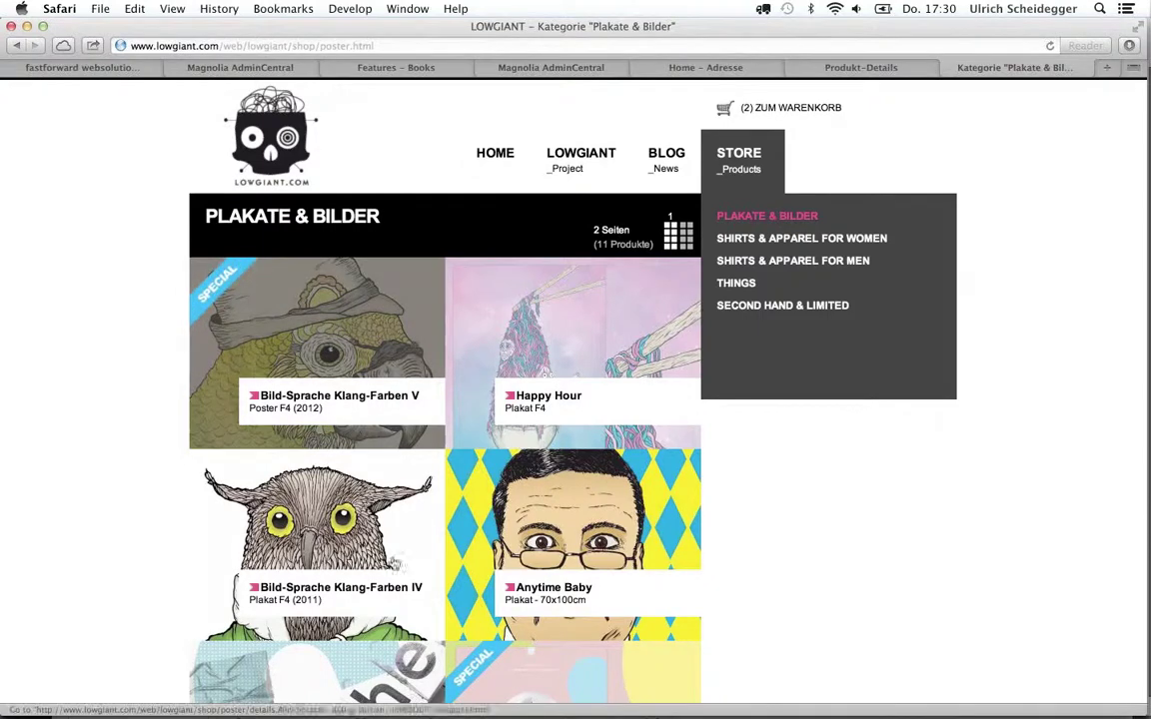
{"action": "scroll", "coordinate": [504, 686], "scroll_direction": "down", "scroll_amount": 1}
{"action": "scroll", "coordinate": [503, 687], "scroll_direction": "down", "scroll_amount": 4}
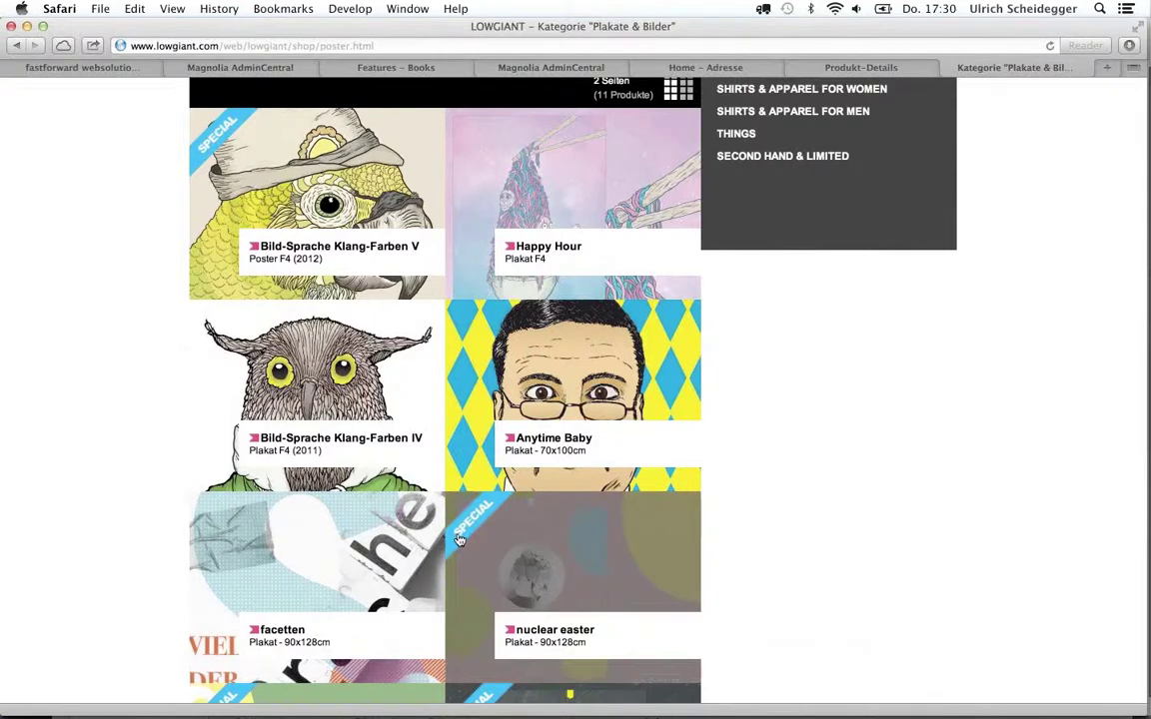
{"action": "key", "text": "super+Tab"}
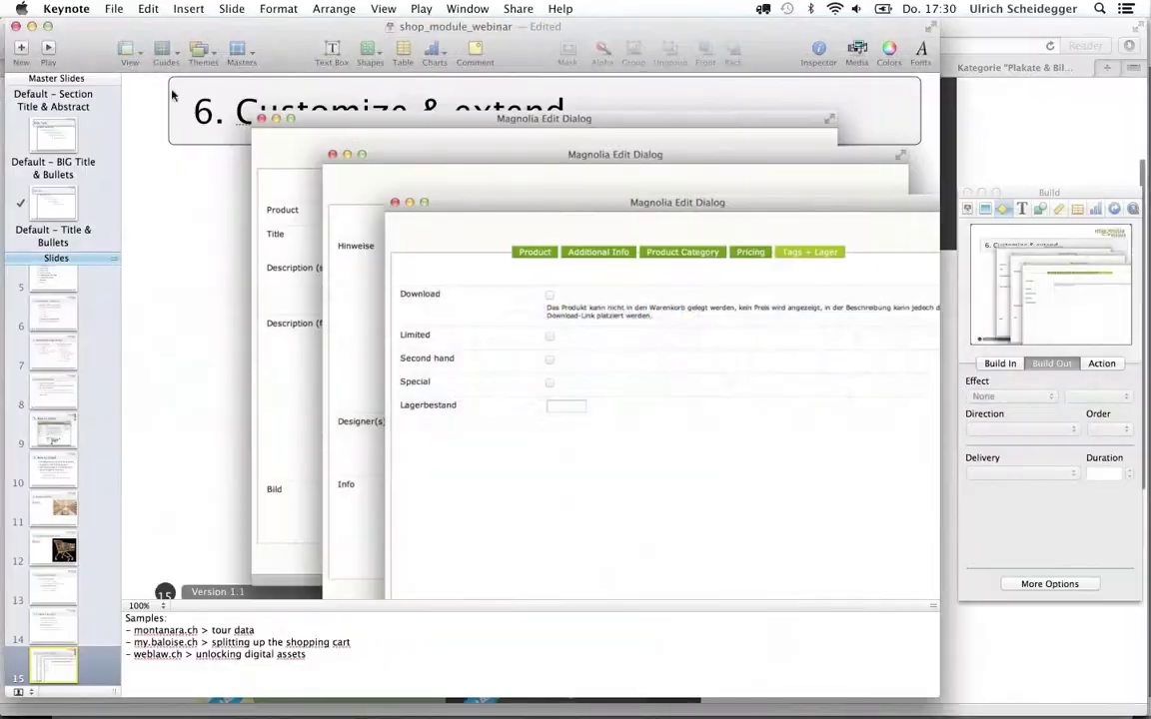
{"action": "left_click", "coordinate": [48, 49]}
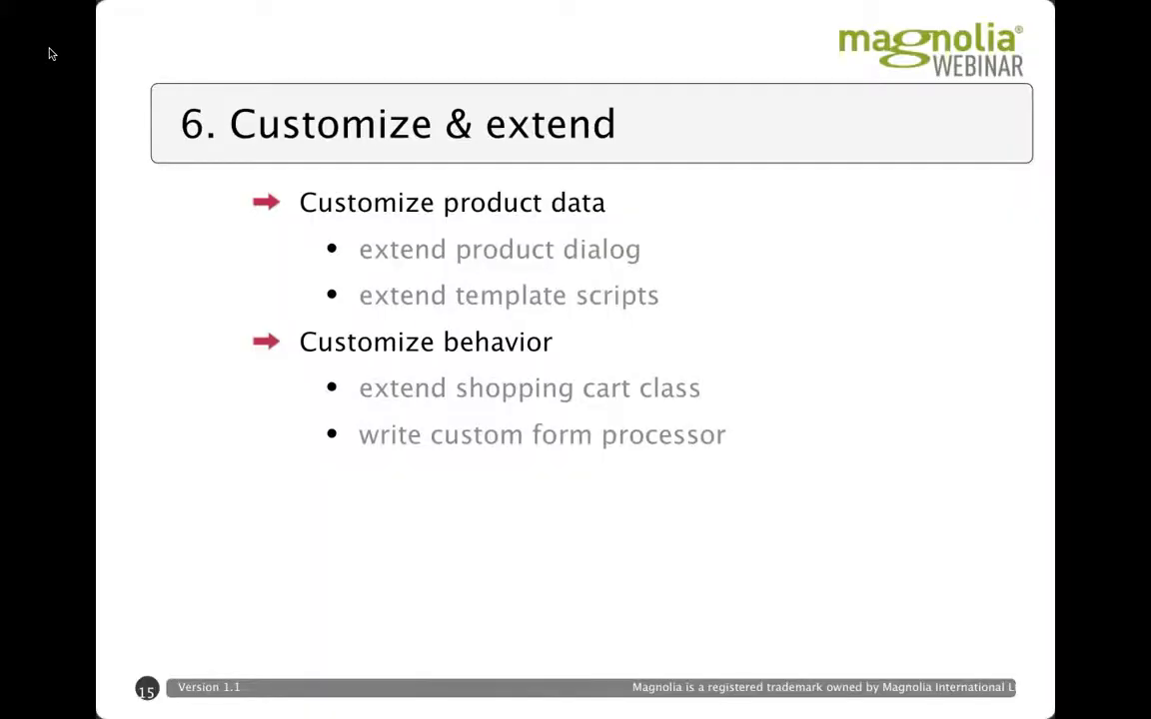